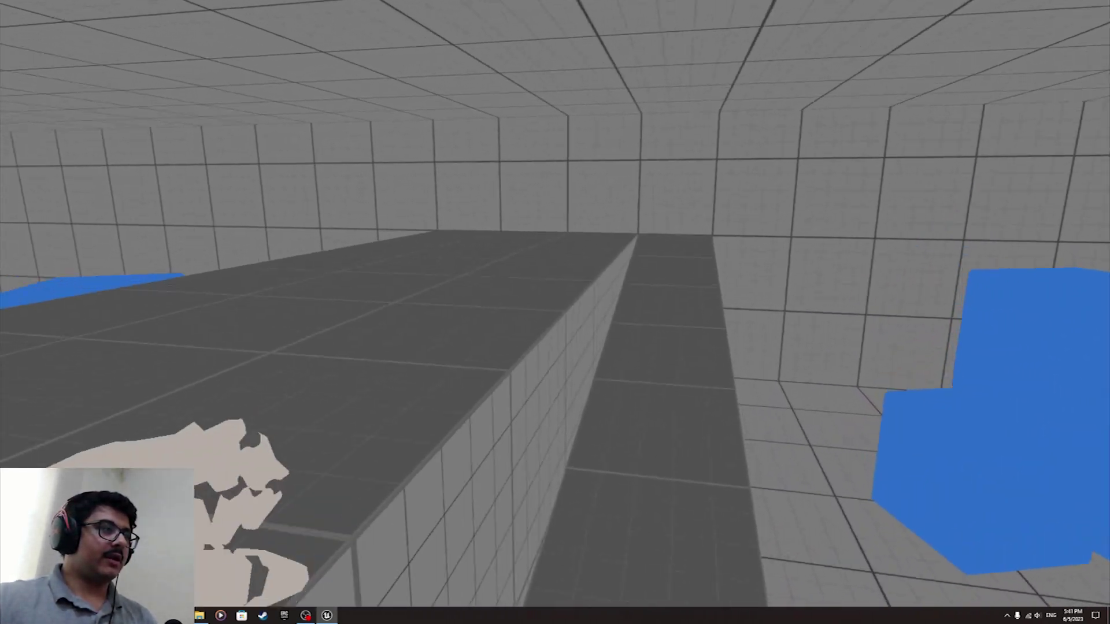
pyautogui.press('w')
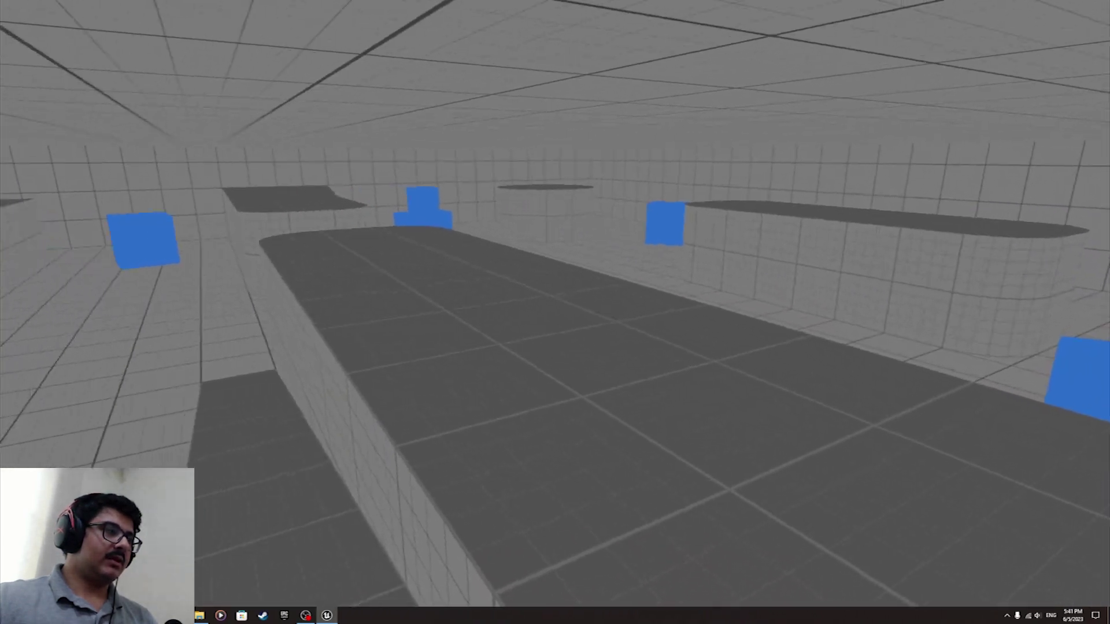
pyautogui.press('w')
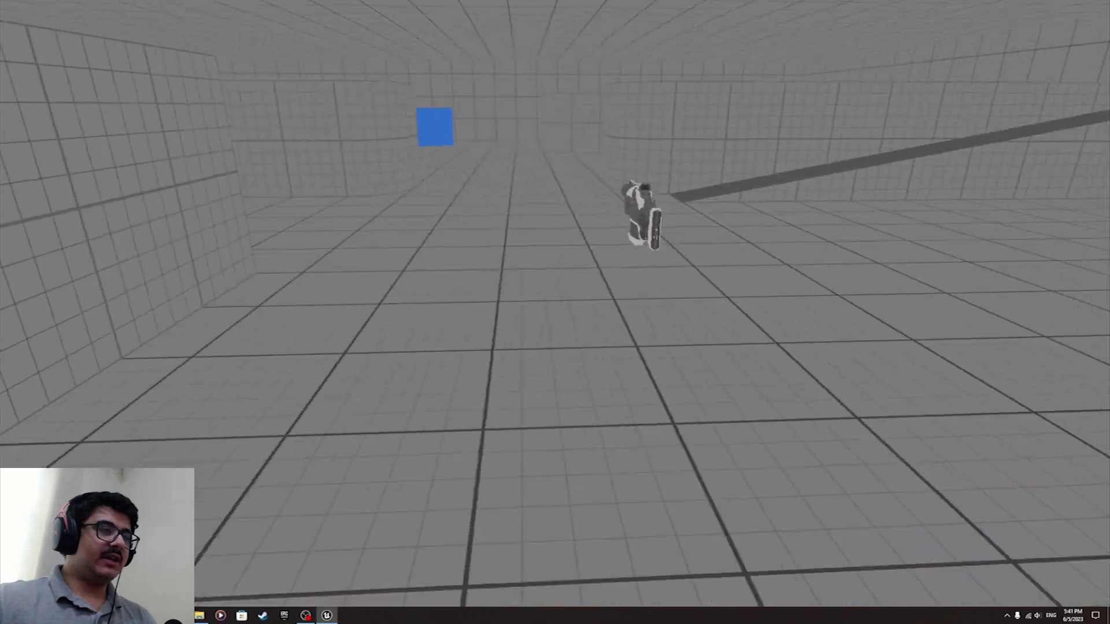
pyautogui.press('w')
pyautogui.press('w')
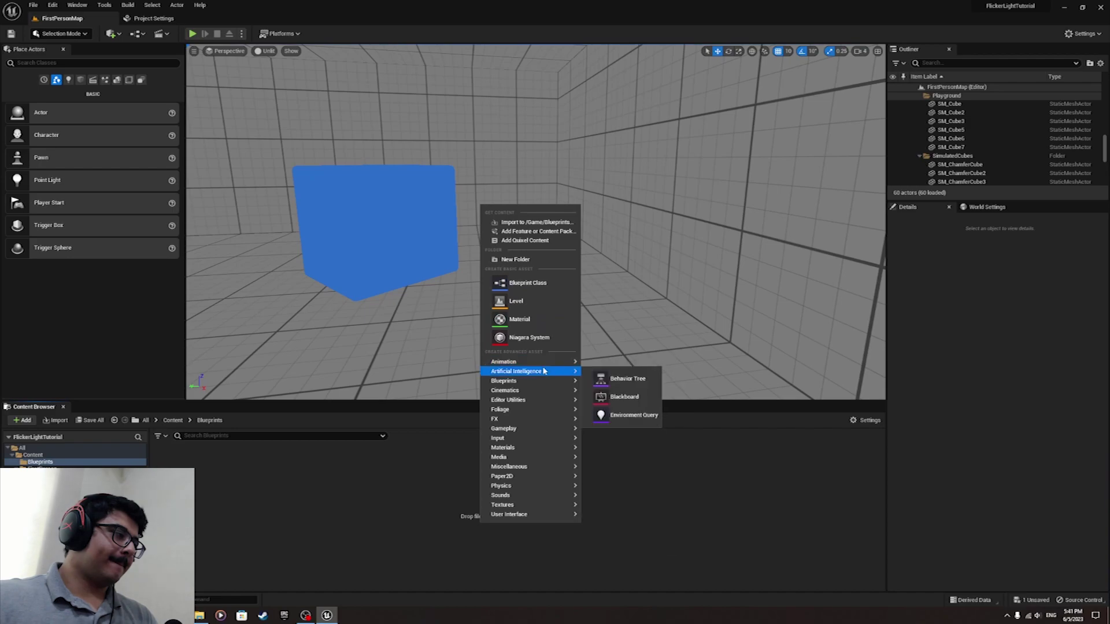
# Create an Actor Blueprint class named CeilingLight in the Blueprints folder
pyautogui.click(537, 289)
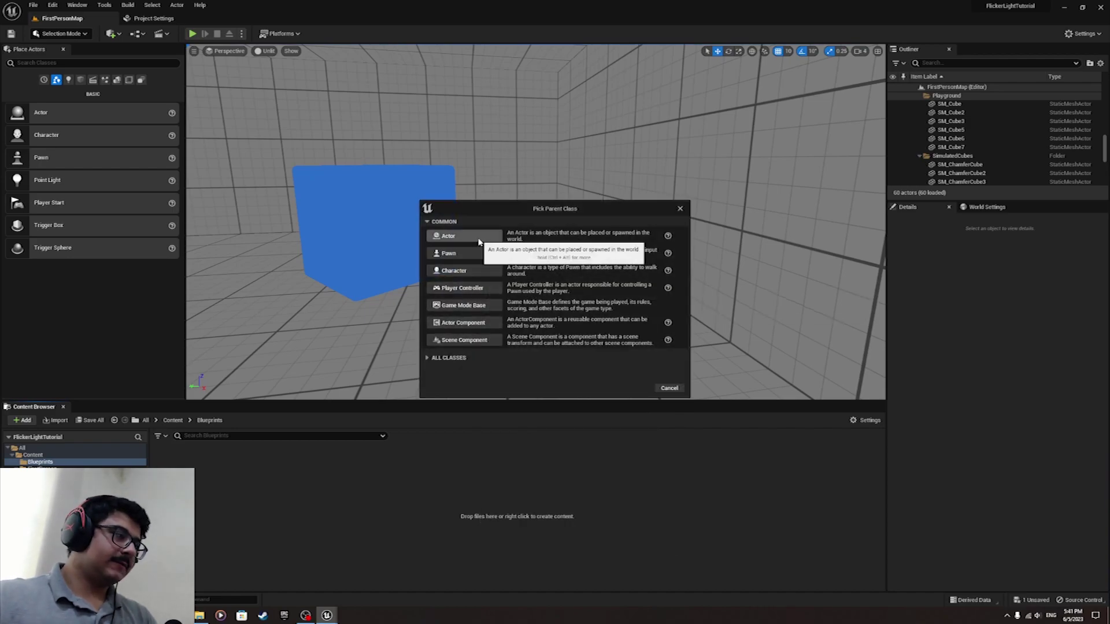
pyautogui.click(483, 238)
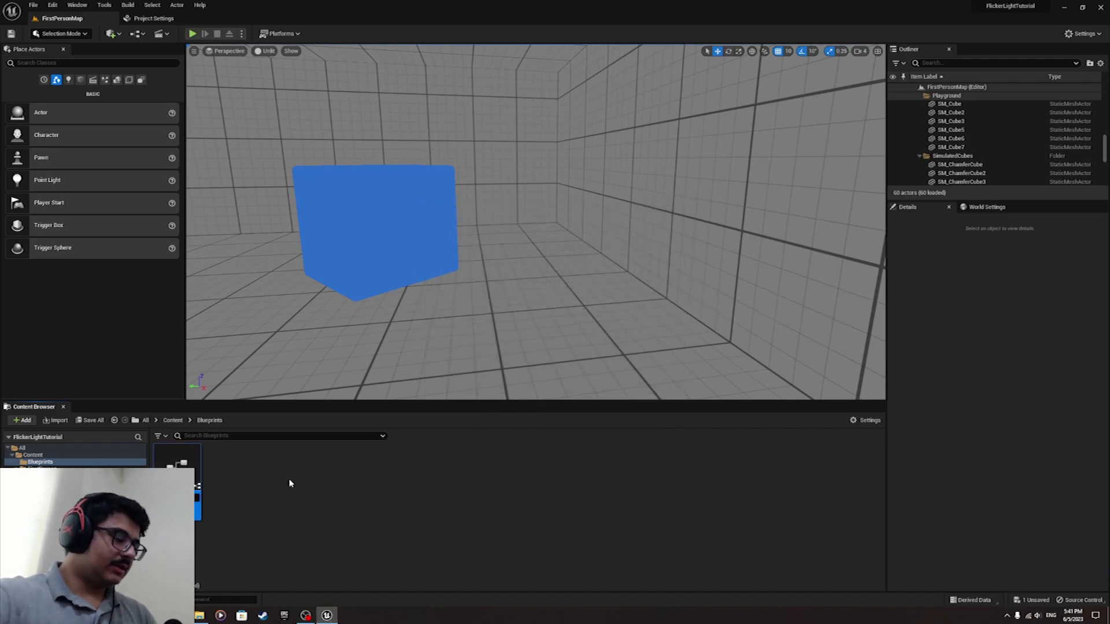
pyautogui.write('Ce')
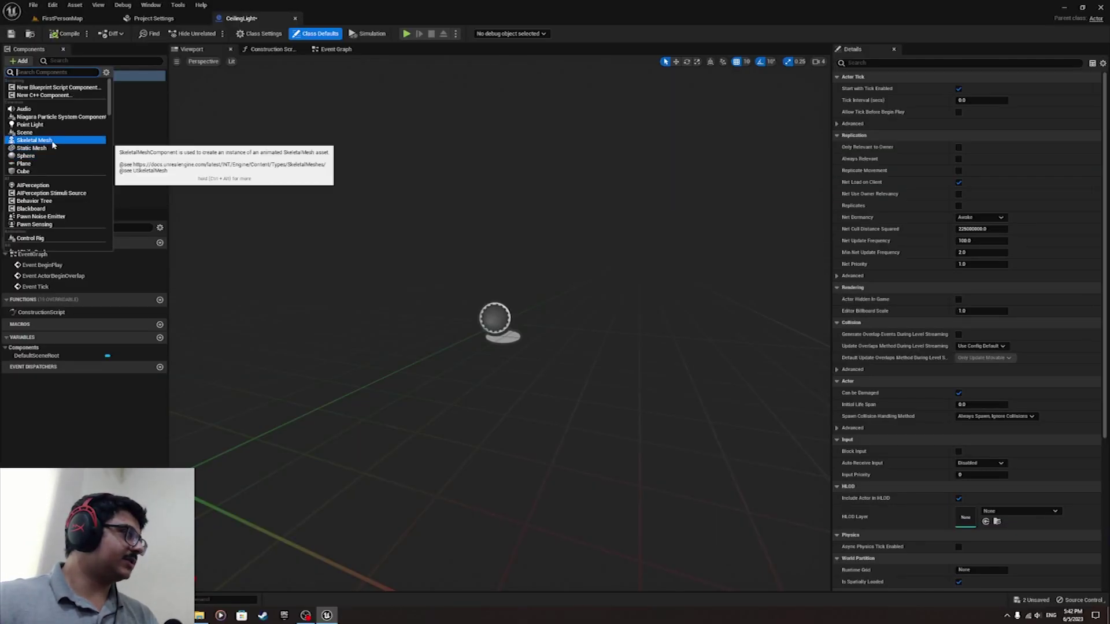
# Add a Static Mesh component to the CeilingLight blueprint and assign it the SM_Lamp_Ceiling mesh
pyautogui.click(31, 148)
pyautogui.scroll(5, 608, 355)
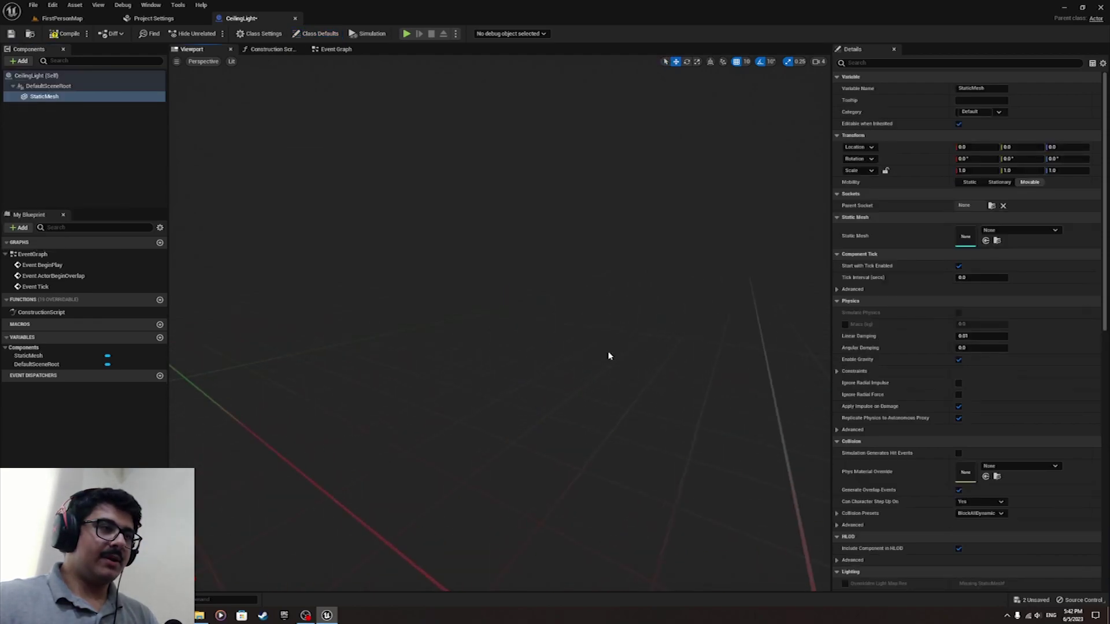
pyautogui.moveTo(608, 356); pyautogui.dragTo(597, 357, button='right')
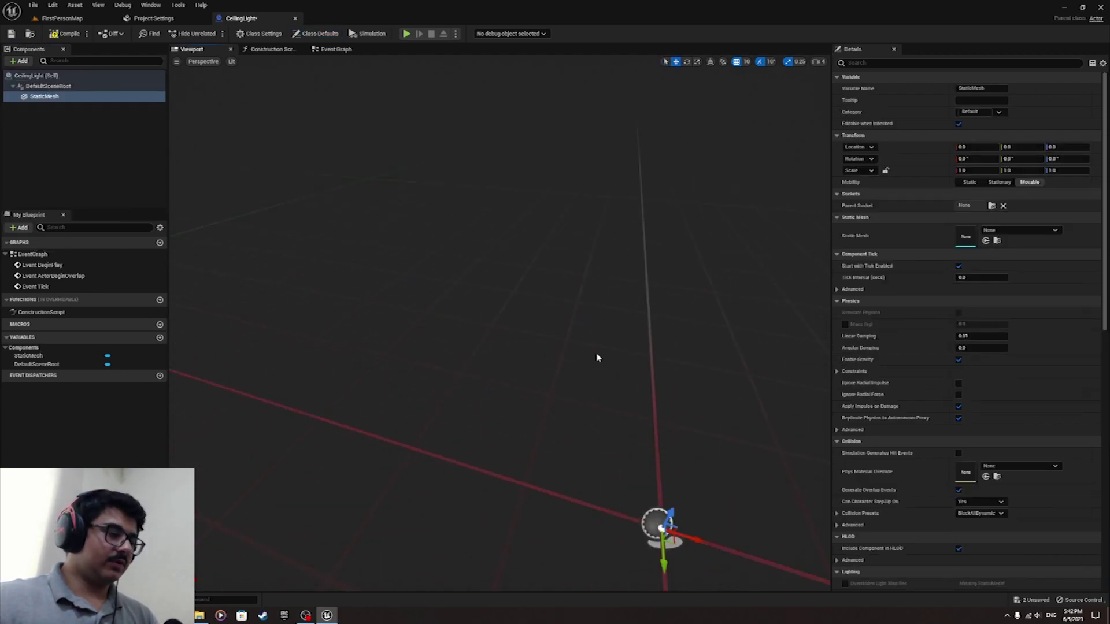
pyautogui.press('f')
pyautogui.keyDown('alt'); pyautogui.moveTo(599, 355); pyautogui.dragTo(600, 289); pyautogui.keyUp('alt')
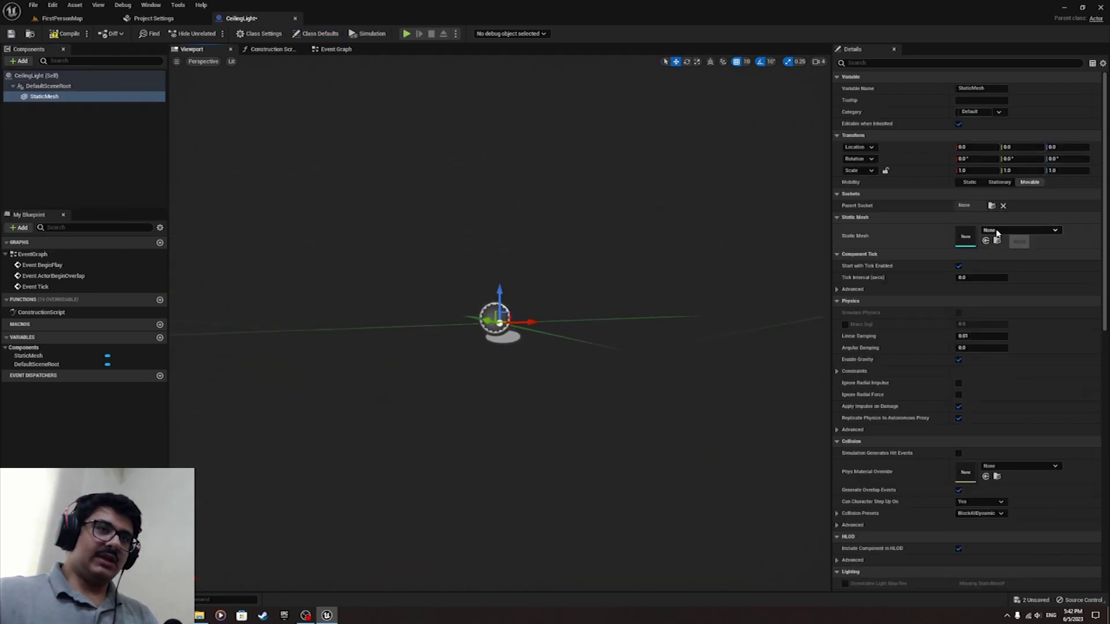
pyautogui.click(1020, 230)
pyautogui.click(1028, 330)
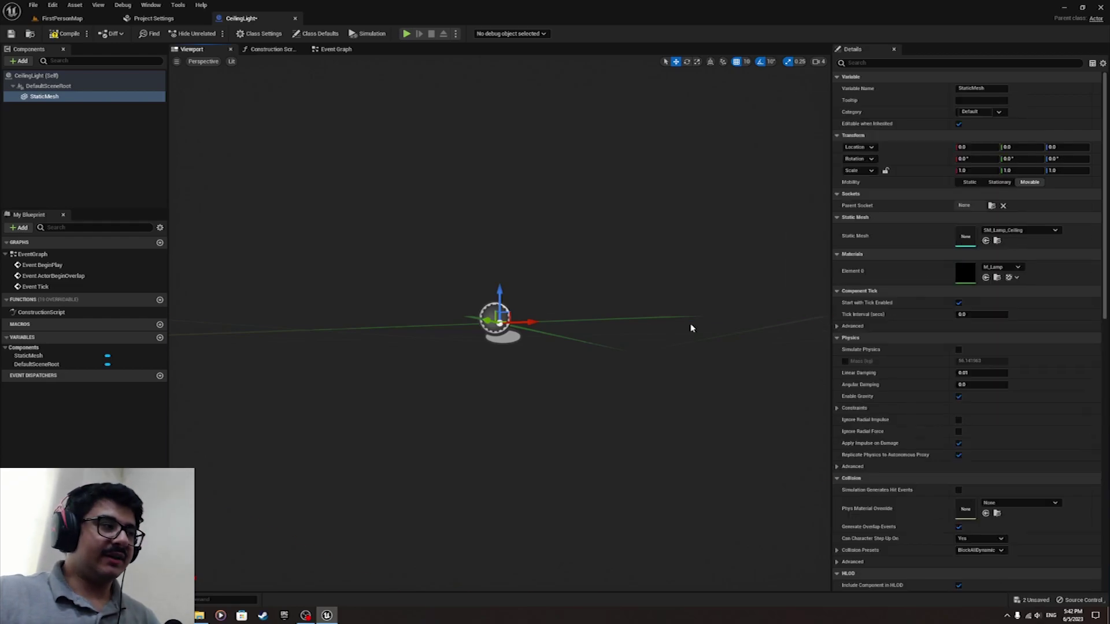
pyautogui.scroll(-5, 607, 342)
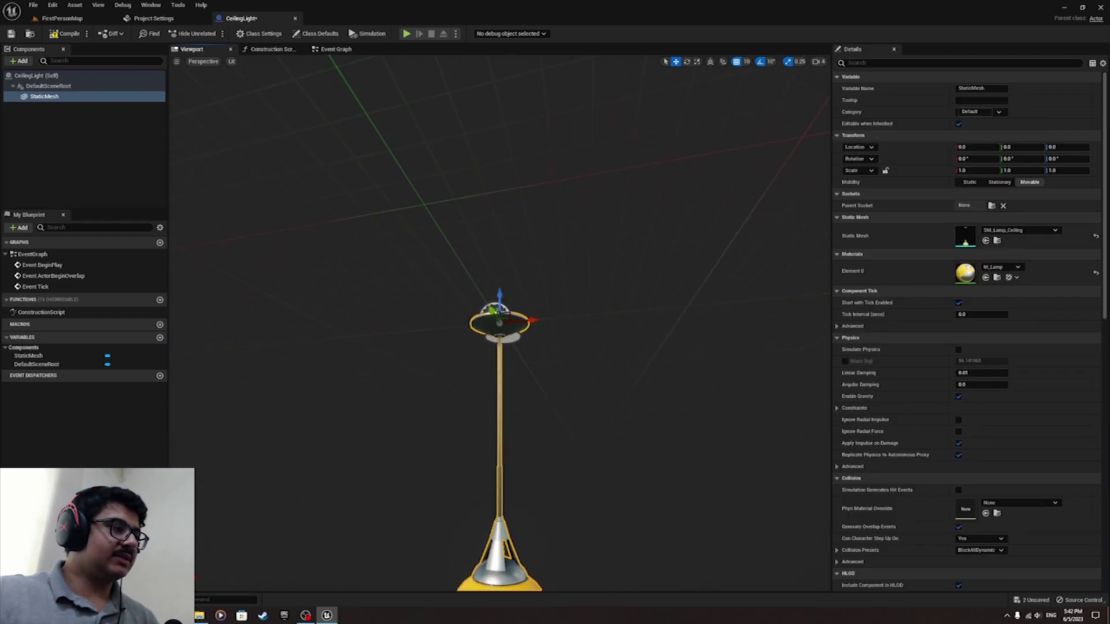
pyautogui.keyDown('alt'); pyautogui.moveTo(627, 409); pyautogui.dragTo(627, 301); pyautogui.keyUp('alt')
pyautogui.scroll(-5, 626, 408)
pyautogui.keyDown('alt'); pyautogui.moveTo(624, 409); pyautogui.dragTo(624, 497); pyautogui.keyUp('alt')
pyautogui.scroll(5, 499, 324)
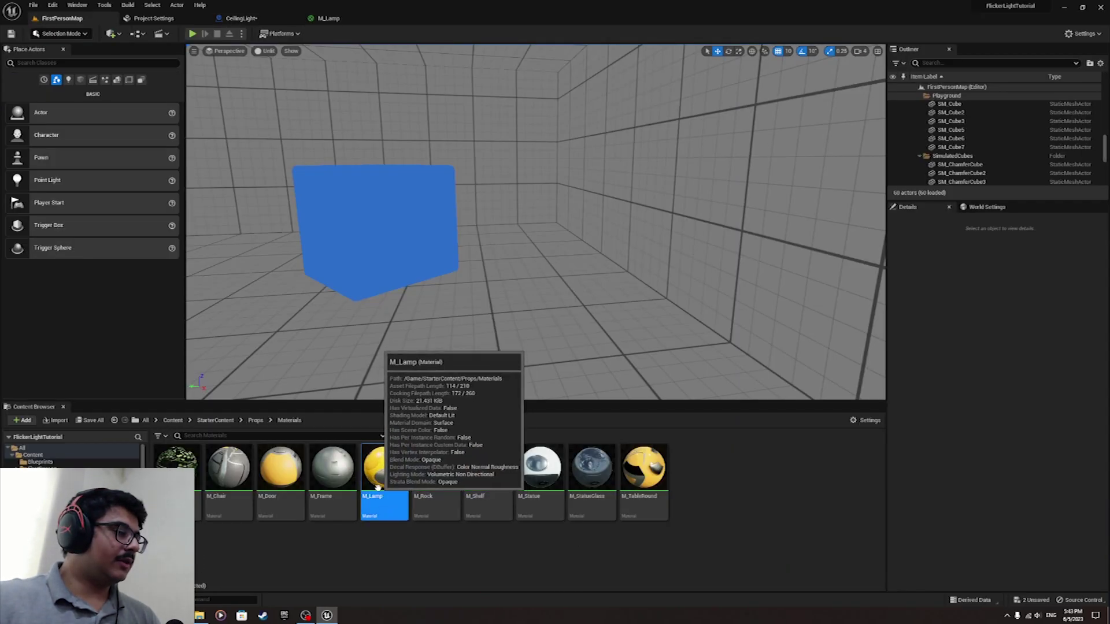
# Open the M_Lamp material from the StarterContent/Props/Materials folder
pyautogui.click(215, 420)
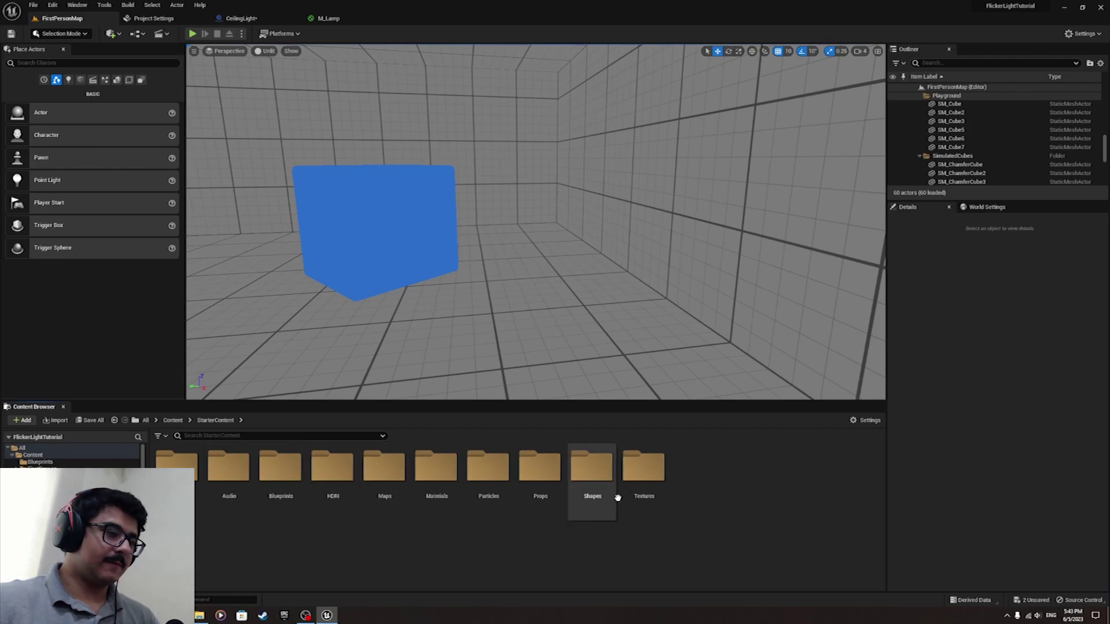
pyautogui.doubleClick(540, 469)
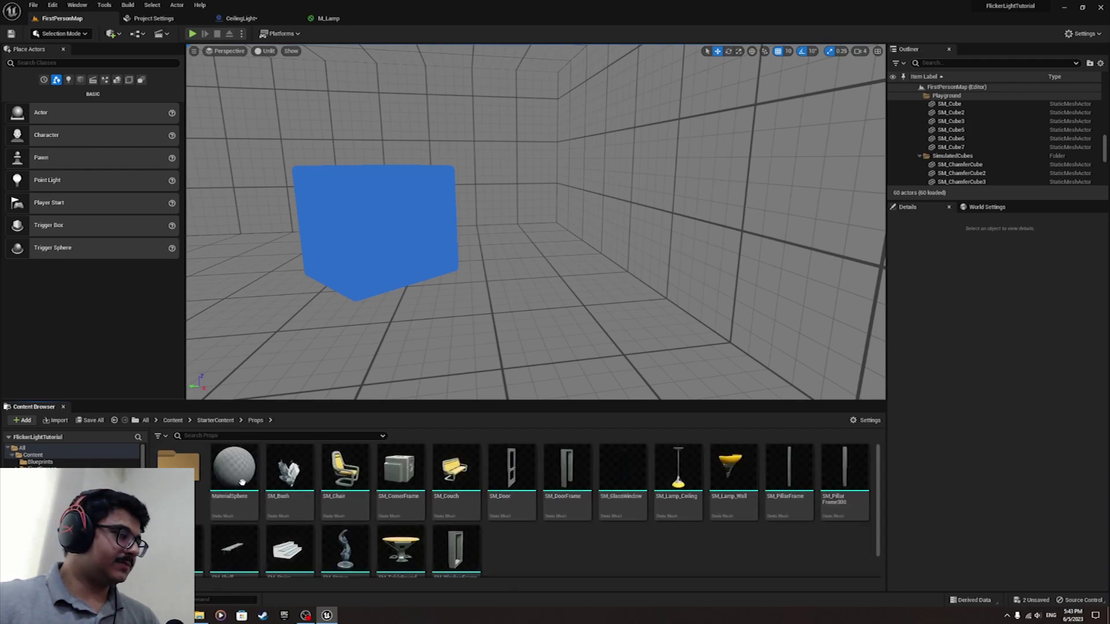
pyautogui.doubleClick(179, 466)
pyautogui.click(384, 469)
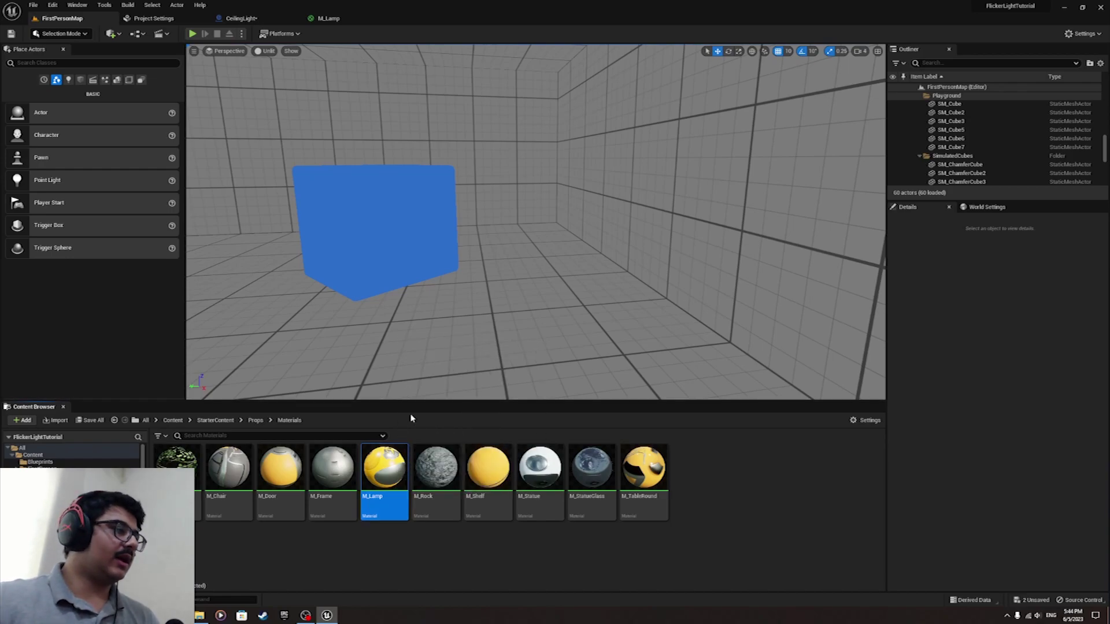
pyautogui.click(387, 494)
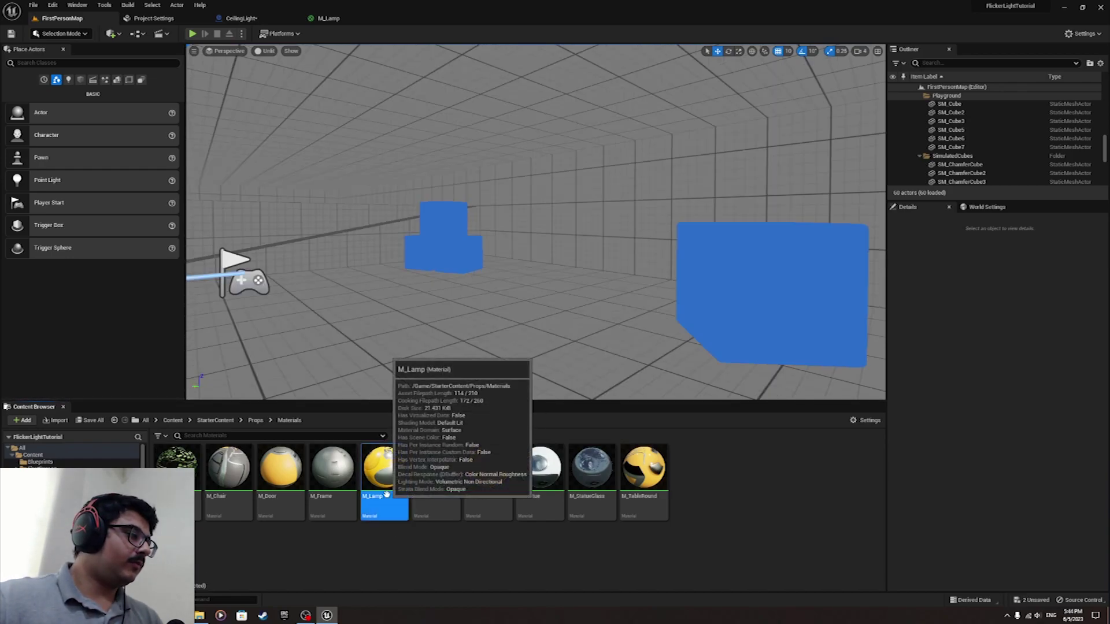
pyautogui.doubleClick(386, 494)
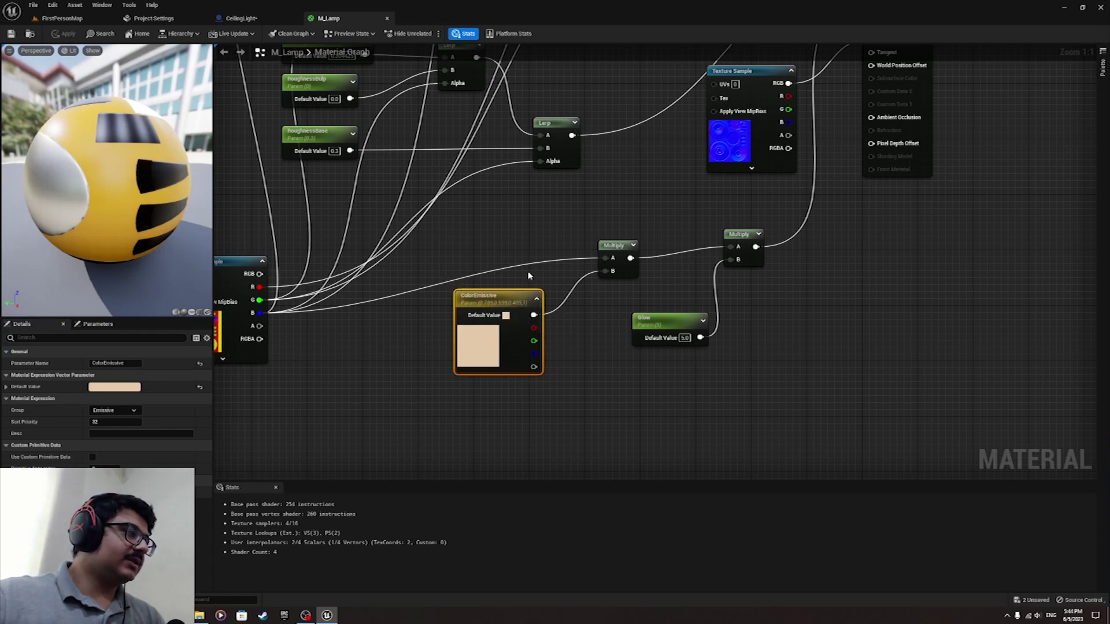
# Set the default value of the ColorEmissive parameter to white, with V, G and B at 1
pyautogui.moveTo(491, 297); pyautogui.dragTo(490, 300)
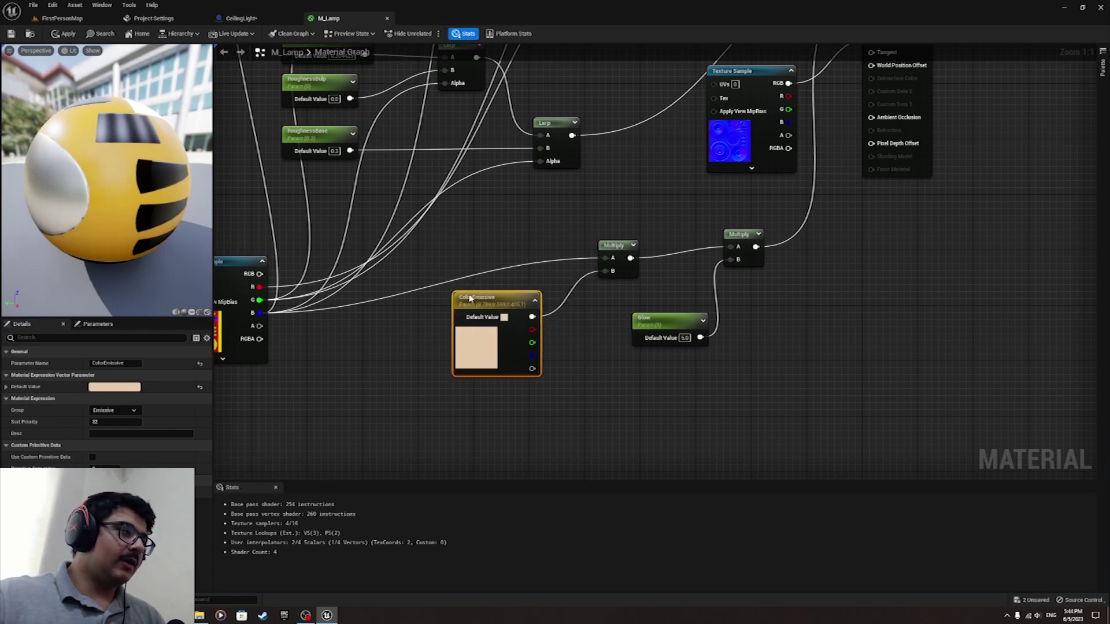
pyautogui.click(134, 388)
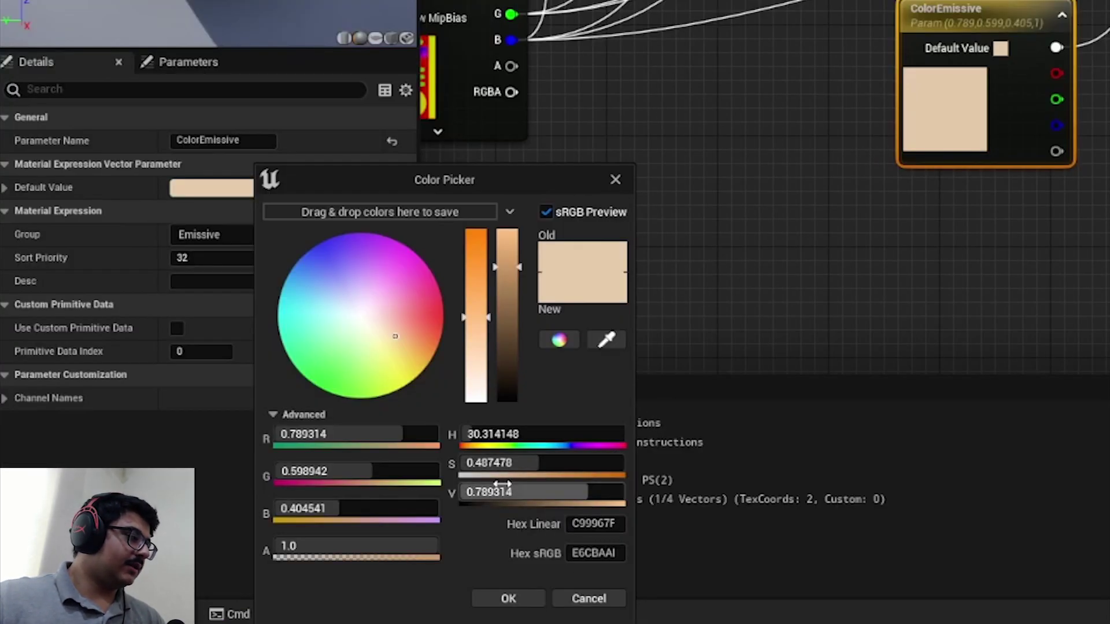
pyautogui.moveTo(509, 492)
pyautogui.mouseDown()
pyautogui.moveTo(492, 492)
pyautogui.moveTo(529, 492)
pyautogui.mouseUp()
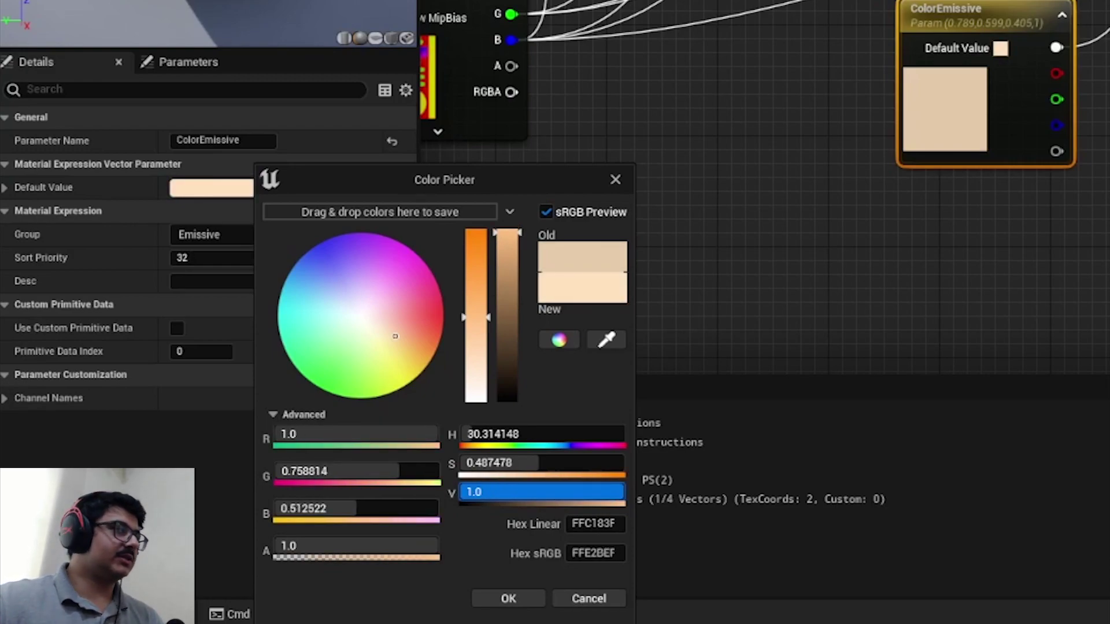
pyautogui.moveTo(529, 492); pyautogui.dragTo(529, 492)
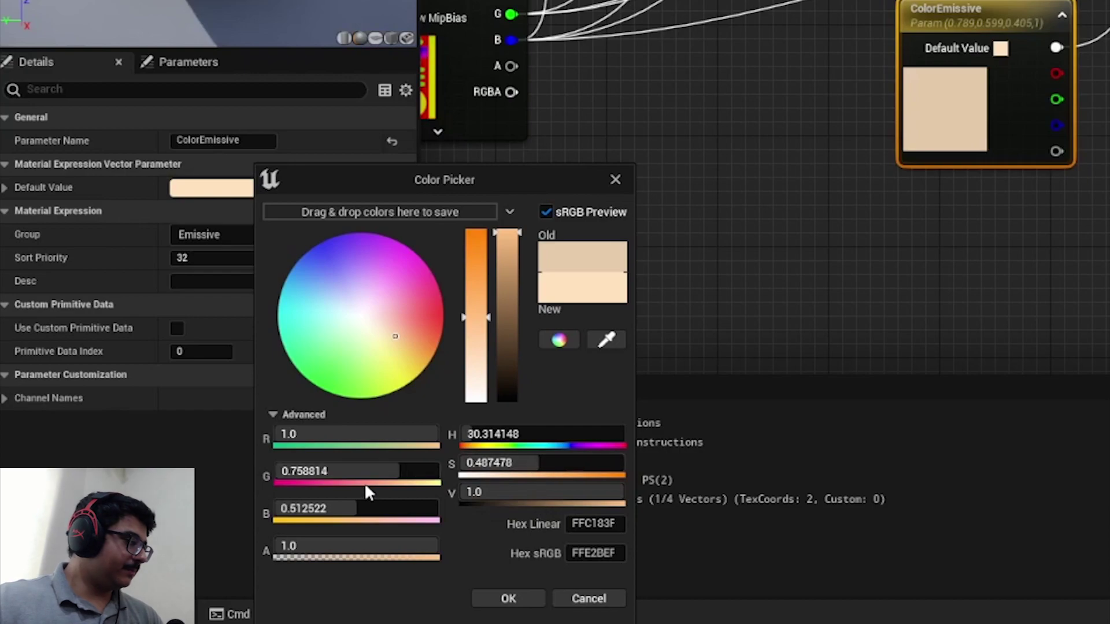
pyautogui.click(360, 467)
pyautogui.write('1')
pyautogui.press('Return')
pyautogui.click(380, 508)
pyautogui.write('1')
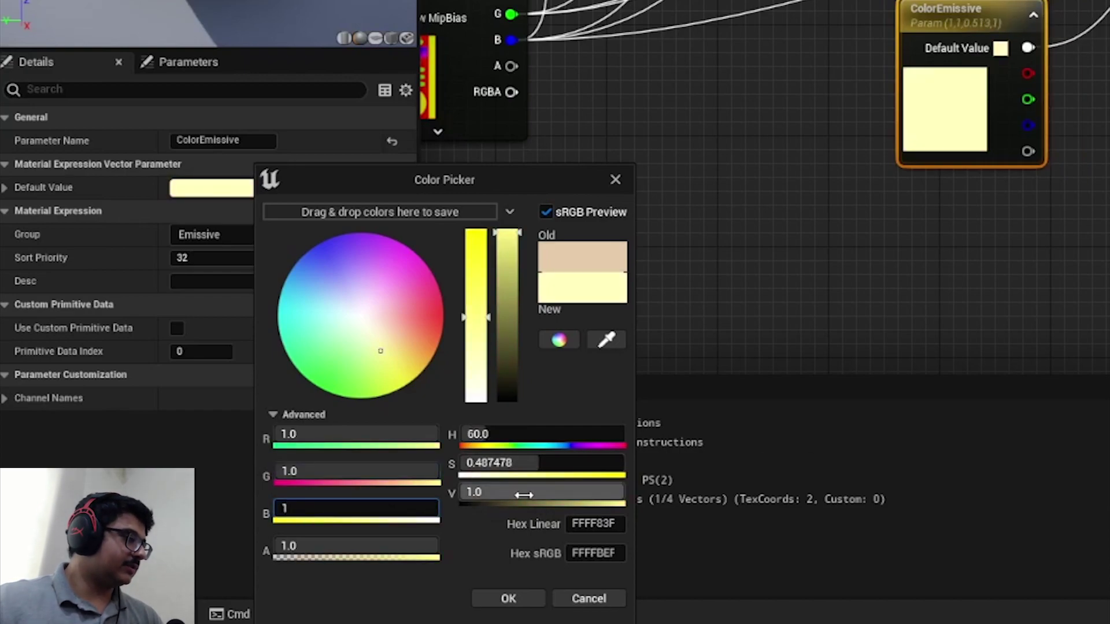
pyautogui.press('Return')
pyautogui.click(508, 597)
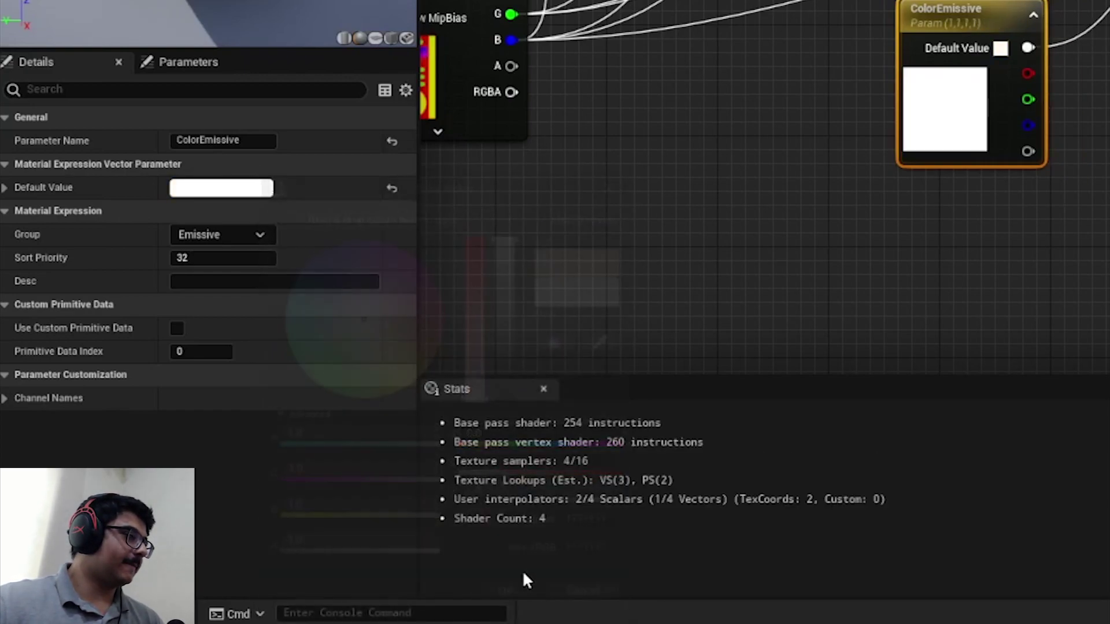
# Set the ColorEmissive parameter's default value to black and save the M_Lamp material
pyautogui.click(191, 188)
pyautogui.moveTo(465, 292); pyautogui.dragTo(466, 398)
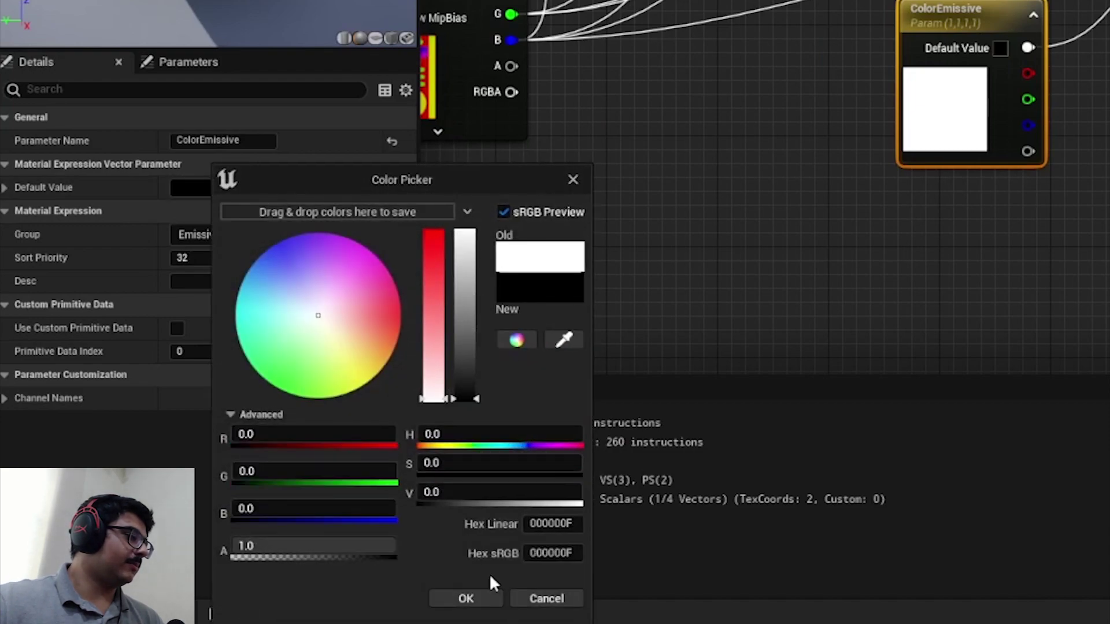
pyautogui.click(466, 598)
pyautogui.click(623, 232)
pyautogui.hotkey('ctrl', 's')
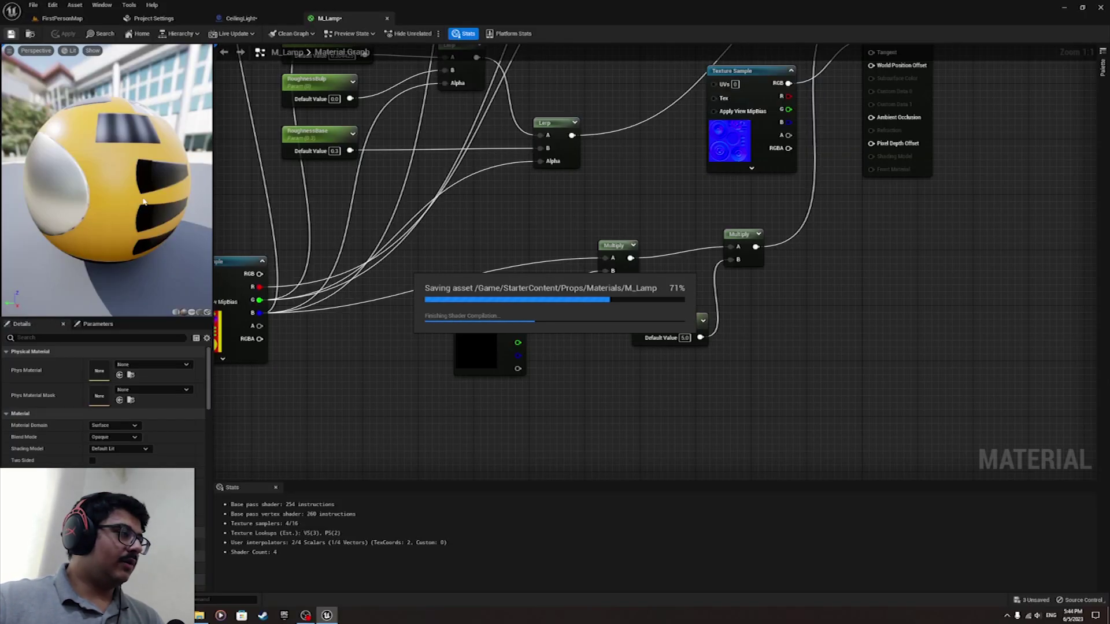
# Copy the parameter name of the ColorEmissive node in the M_Lamp material graph
pyautogui.click(471, 341)
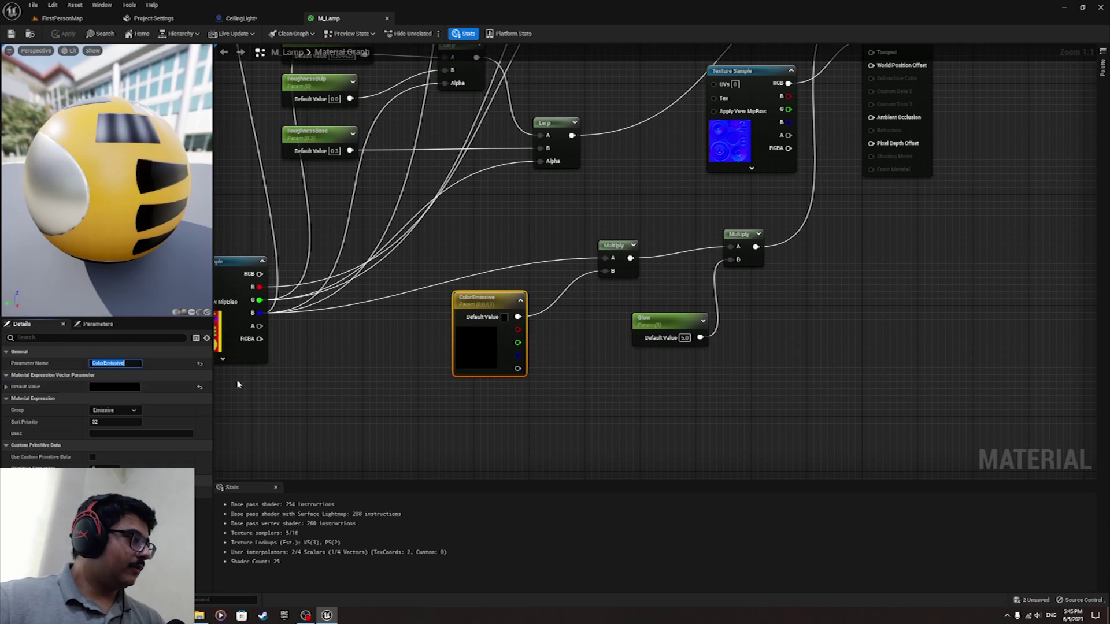
pyautogui.click(116, 363)
pyautogui.hotkey('ctrl', 'c')
pyautogui.click(347, 369)
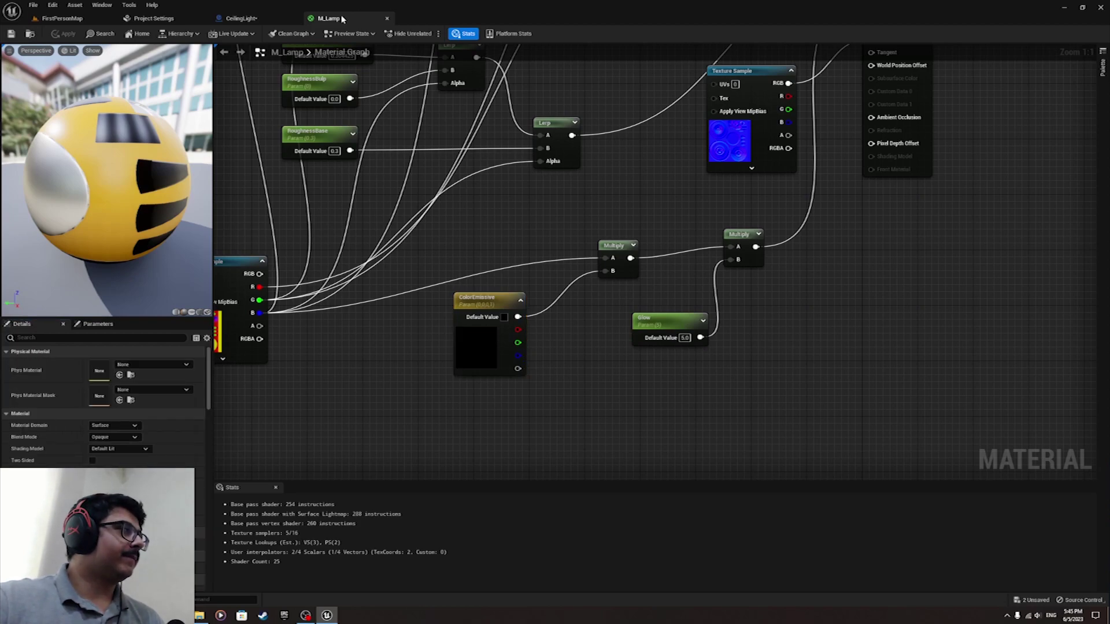
# Add a Boolean variable named IsLightOn? to the CeilingLight blueprint and compile it
pyautogui.click(269, 19)
pyautogui.moveTo(622, 376); pyautogui.dragTo(623, 323)
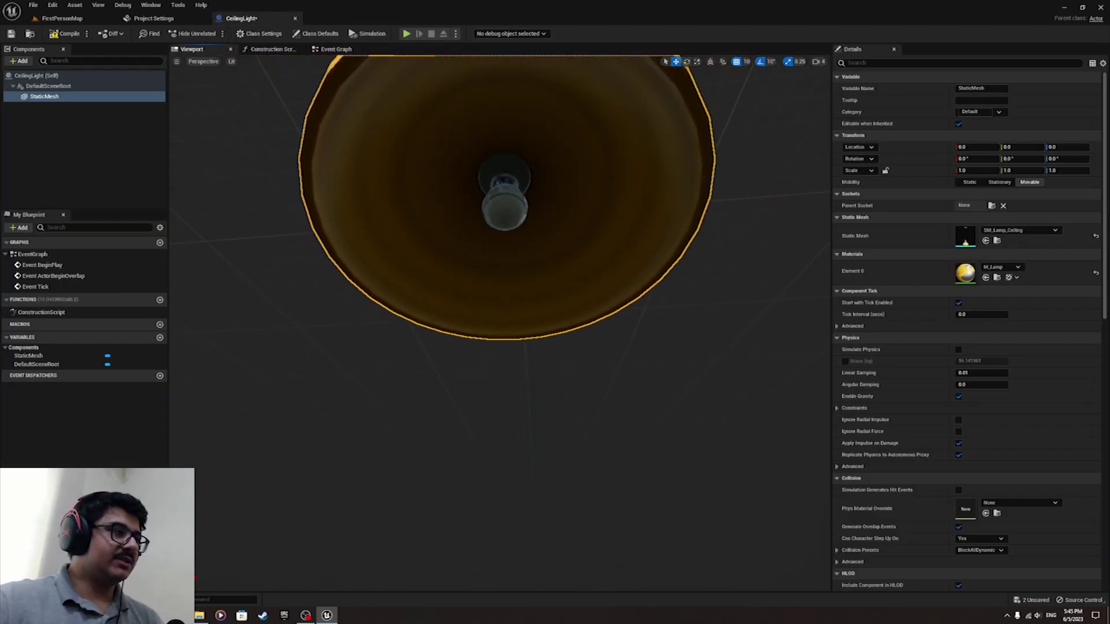
pyautogui.moveTo(623, 373); pyautogui.dragTo(623, 416)
pyautogui.click(623, 372)
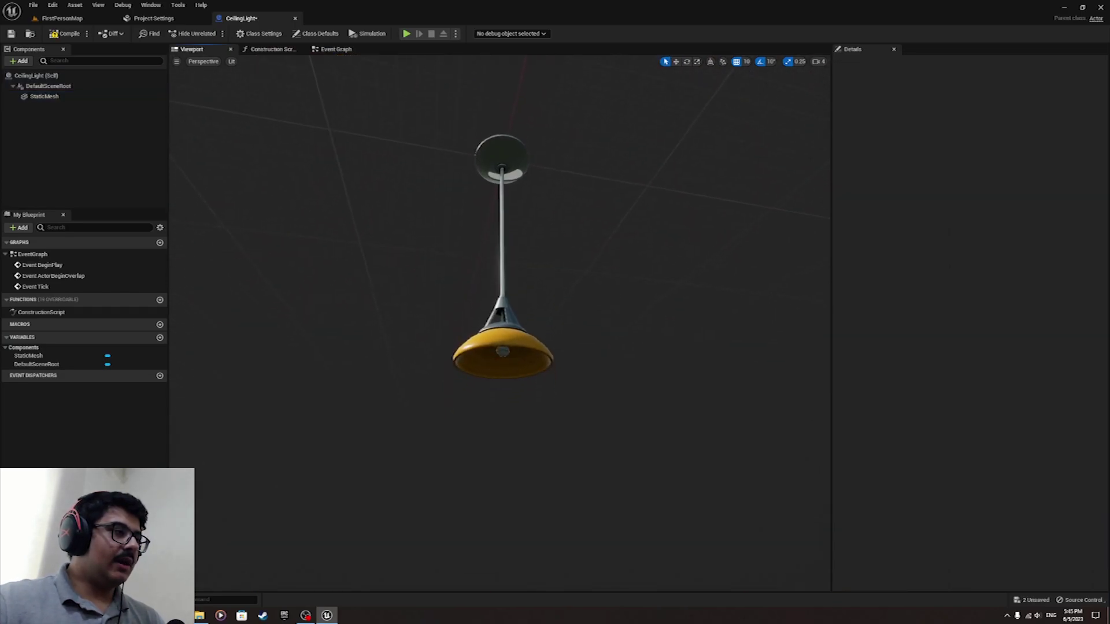
pyautogui.moveTo(623, 373); pyautogui.dragTo(605, 338)
pyautogui.moveTo(576, 323); pyautogui.dragTo(607, 330, button='right')
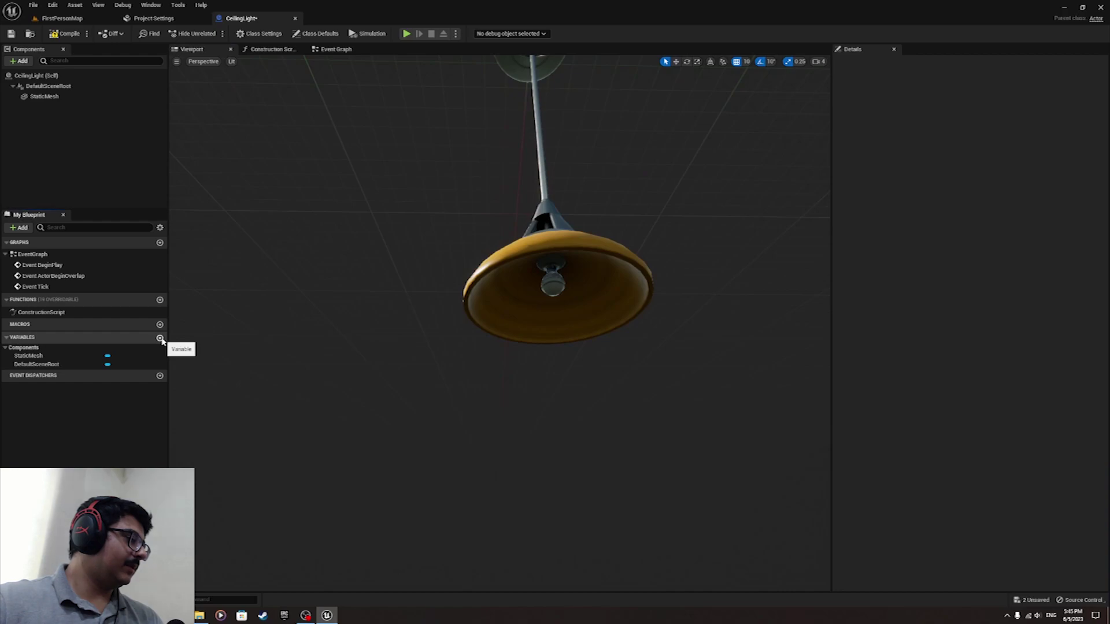
pyautogui.click(161, 339)
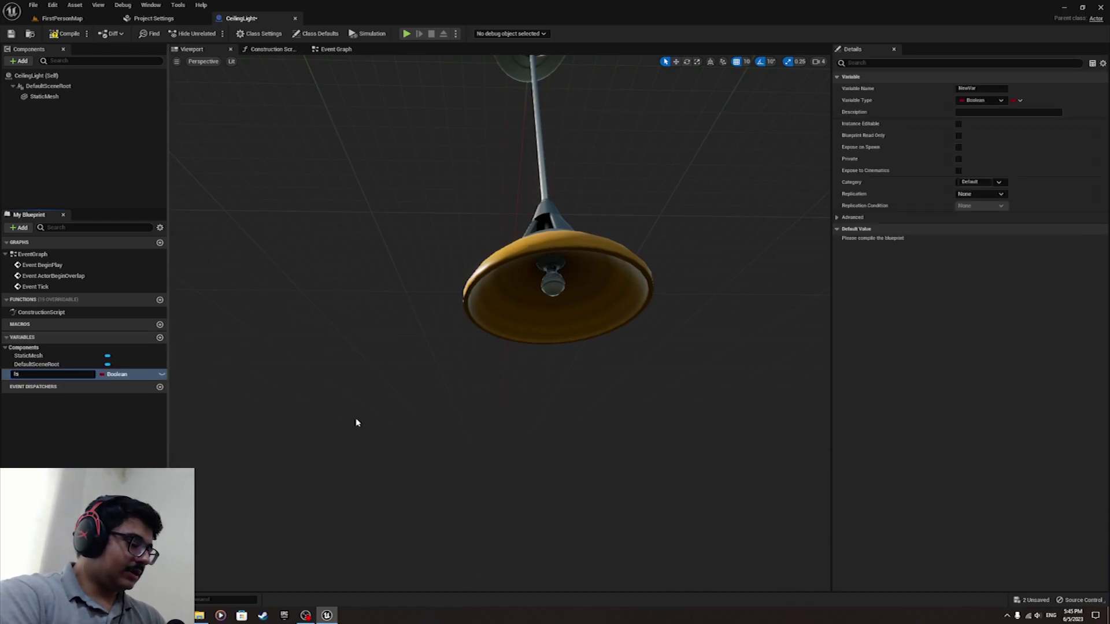
pyautogui.write('IsLightOn')
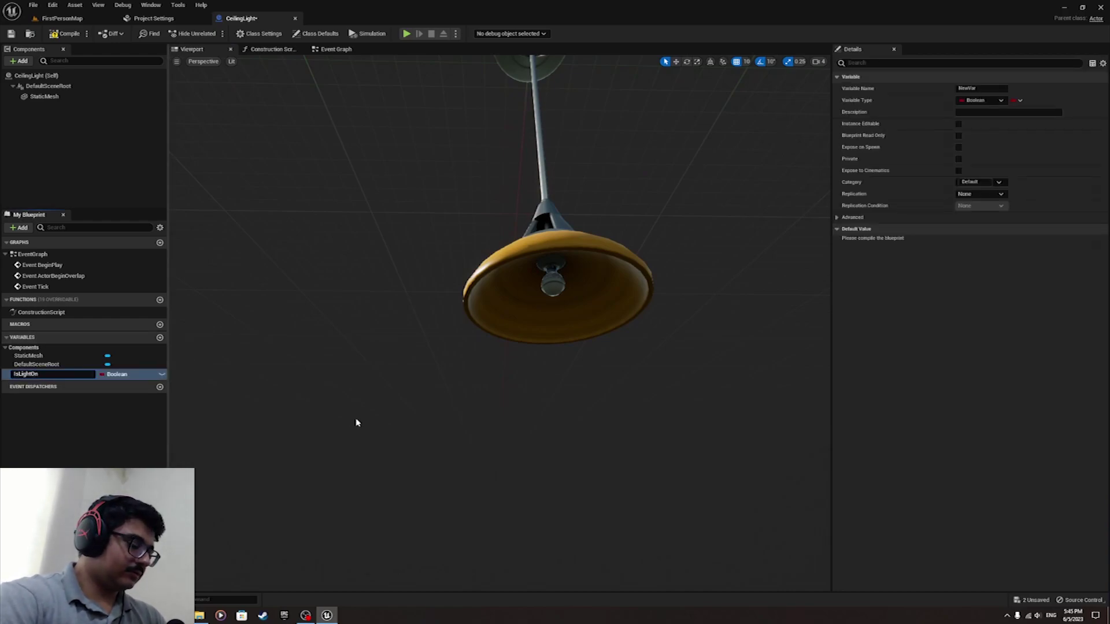
pyautogui.write('?')
pyautogui.press('Return')
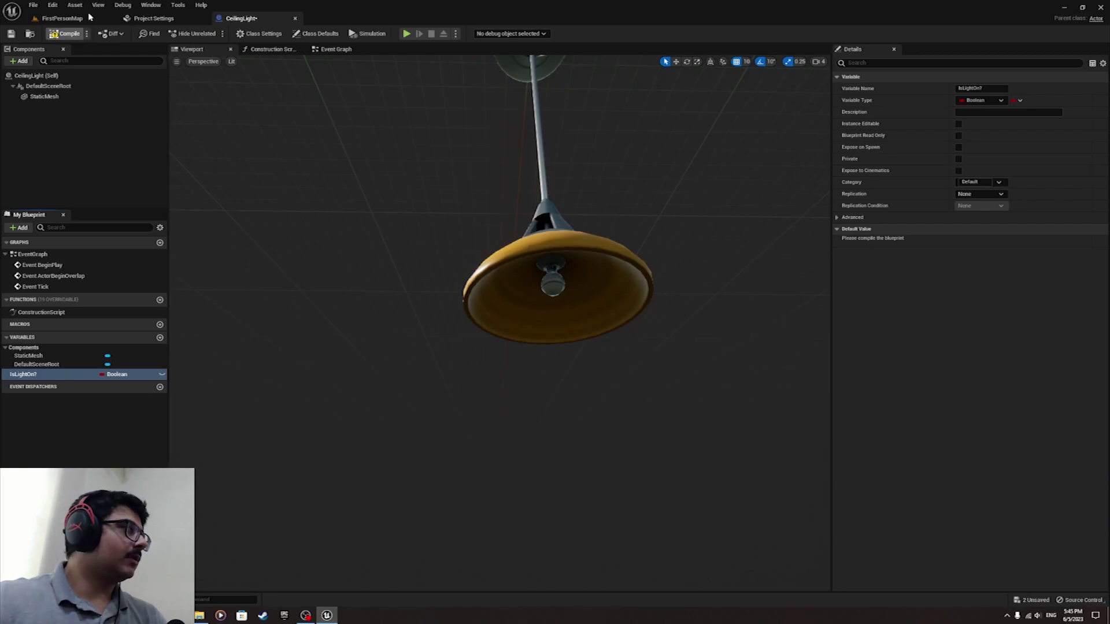
pyautogui.click(65, 34)
# Create a new function named UpdateLight in the CeilingLight blueprint
pyautogui.click(335, 49)
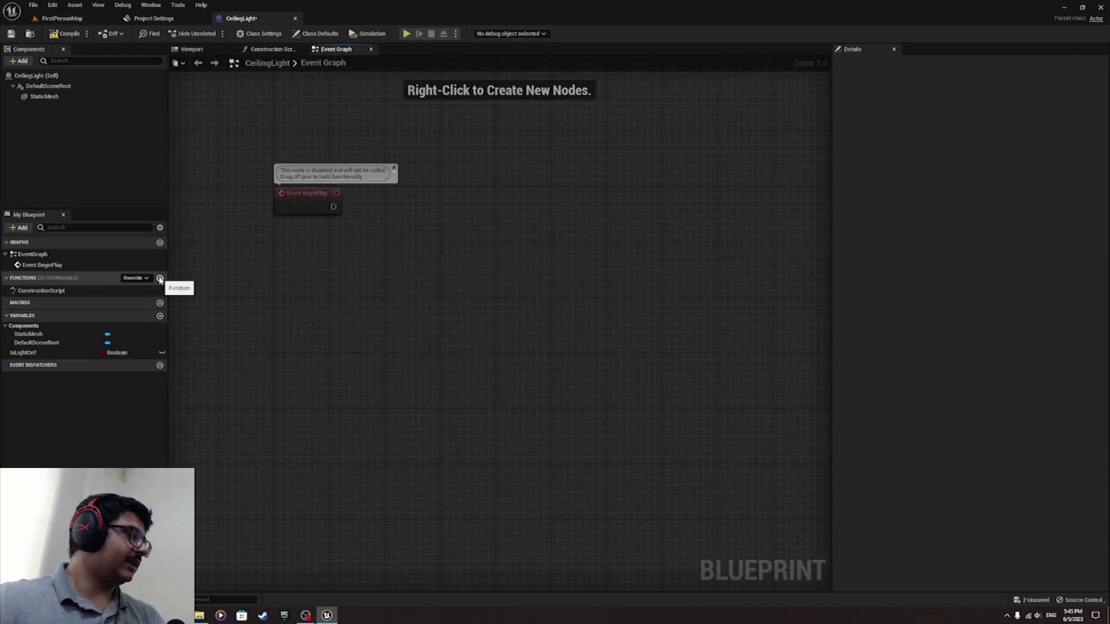
pyautogui.click(160, 278)
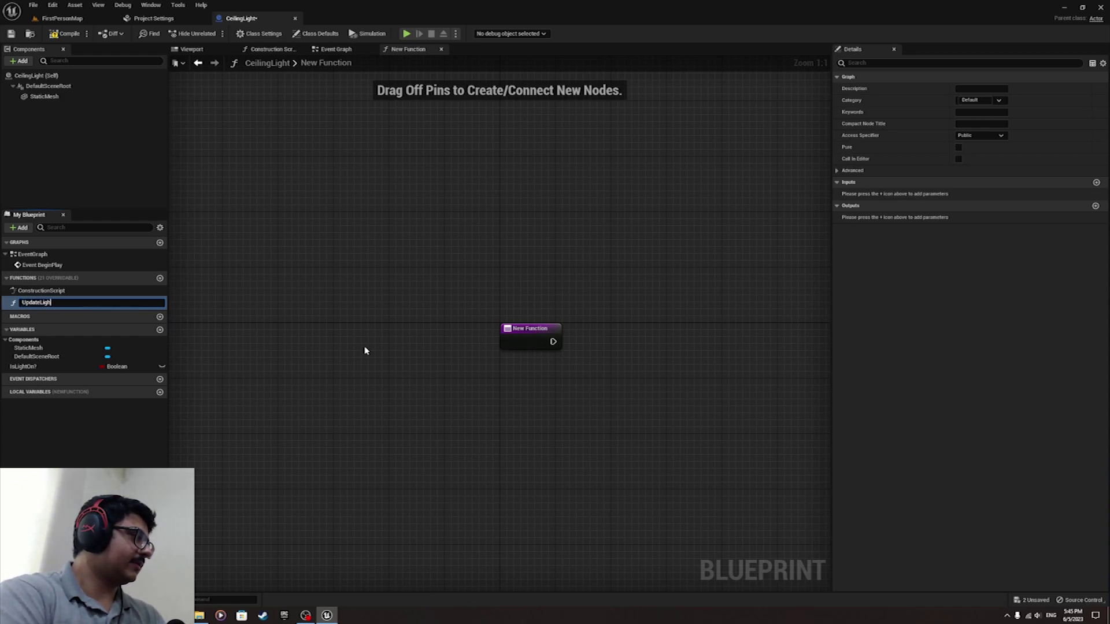
pyautogui.press('Return')
# Place an IsLightOn? getter in the UpdateLight graph and try a Branch node that uses it as the condition
pyautogui.moveTo(355, 347); pyautogui.dragTo(197, 355, button='right')
pyautogui.keyDown('ctrl'); pyautogui.moveTo(23, 363); pyautogui.dragTo(430, 365); pyautogui.keyUp('ctrl')
pyautogui.click(456, 463)
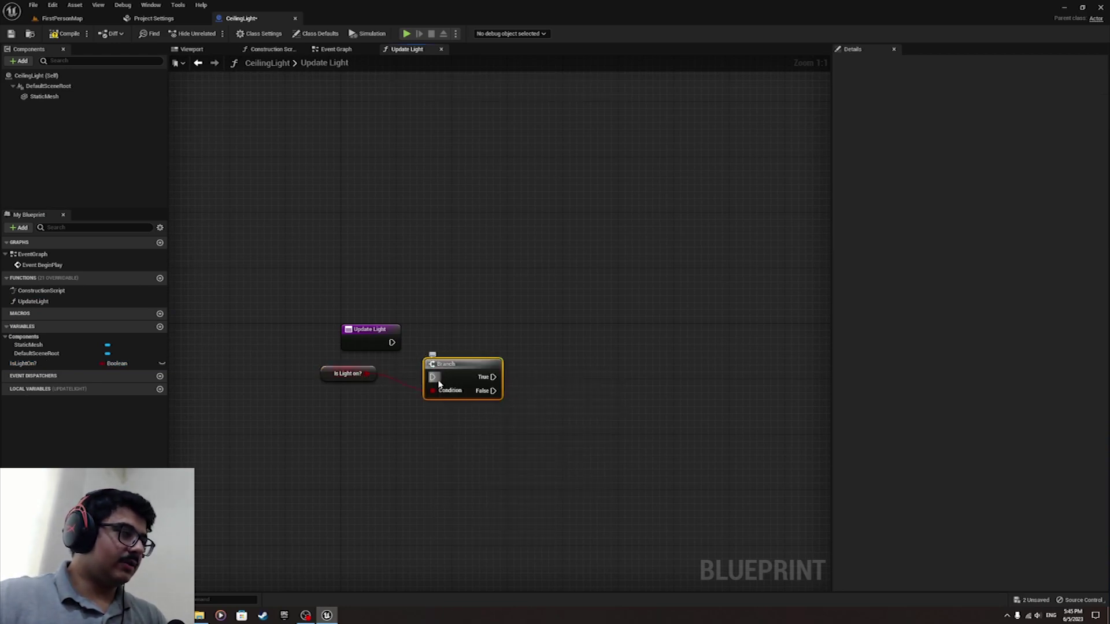
# Add a StaticMesh reference targeting a Set Vector Parameter Value on Materials node and connect that node's execution to the Update Light entry
pyautogui.moveTo(44, 96); pyautogui.dragTo(352, 354)
pyautogui.moveTo(352, 354); pyautogui.dragTo(350, 352)
pyautogui.write('s')
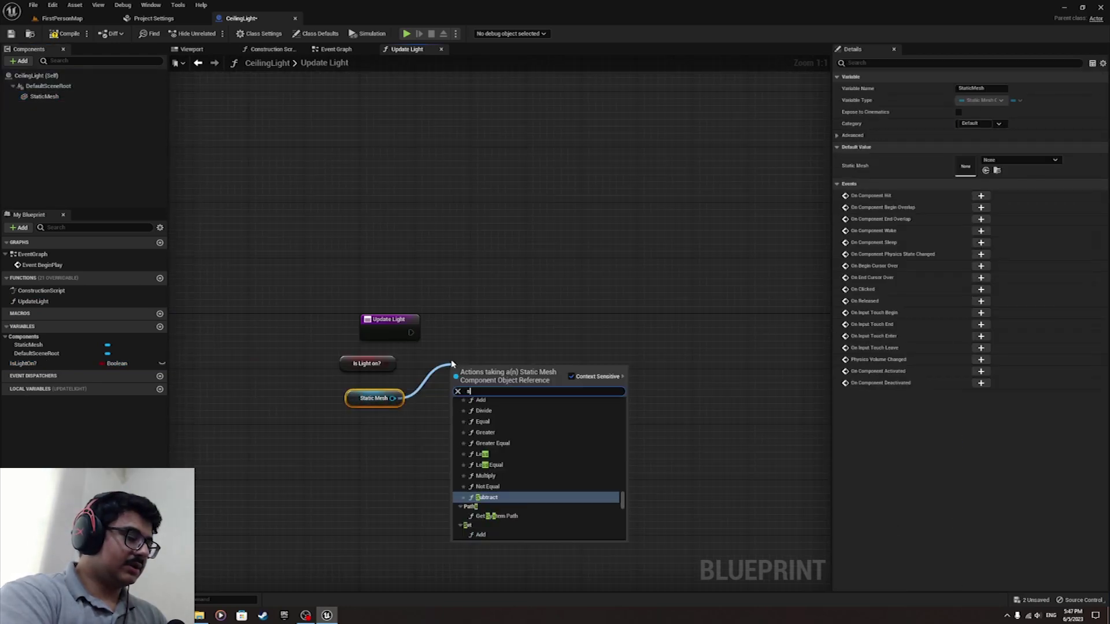
pyautogui.write('et parameter')
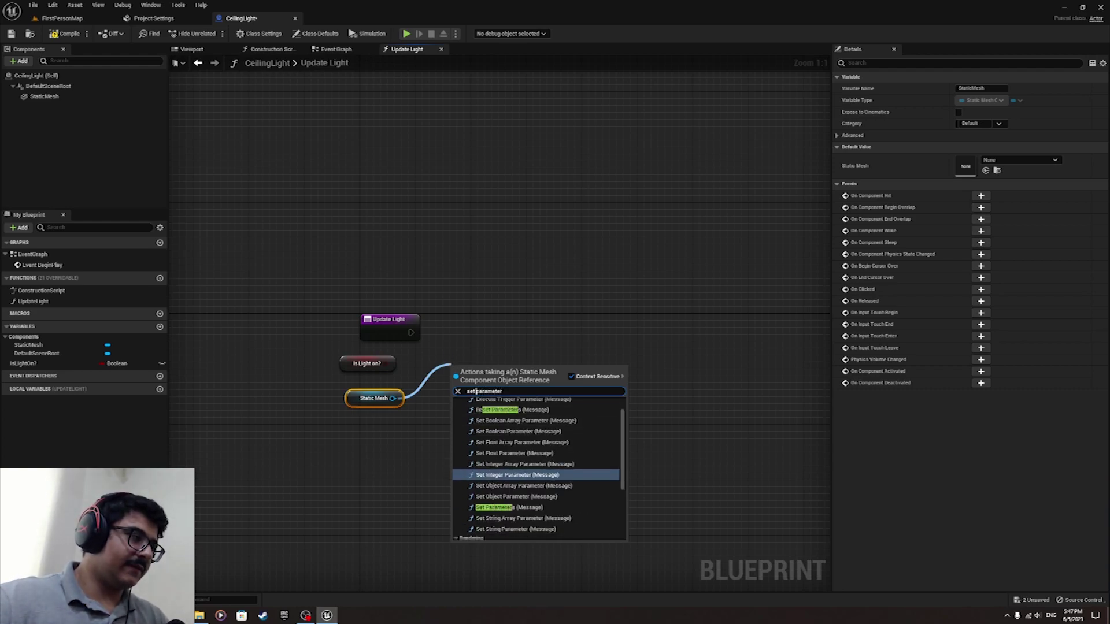
pyautogui.write('vector')
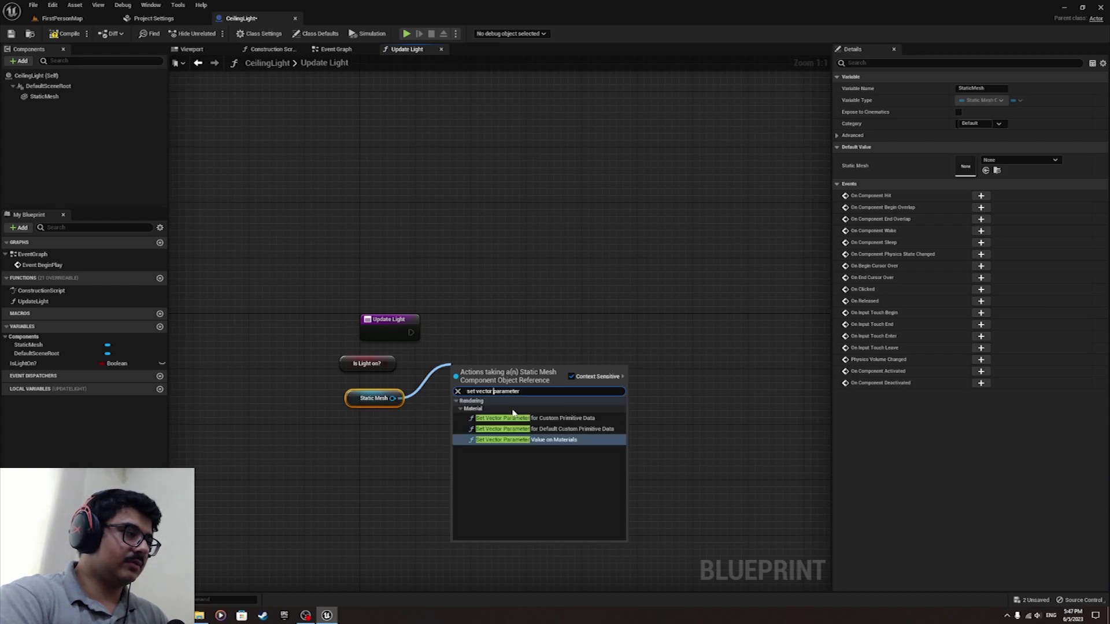
pyautogui.click(553, 439)
pyautogui.moveTo(497, 365); pyautogui.dragTo(411, 333)
# Set the Parameter Name of the Set Vector Parameter Value on Materials node to ColorEmissive
pyautogui.click(564, 371)
pyautogui.hotkey('ctrl', 'v')
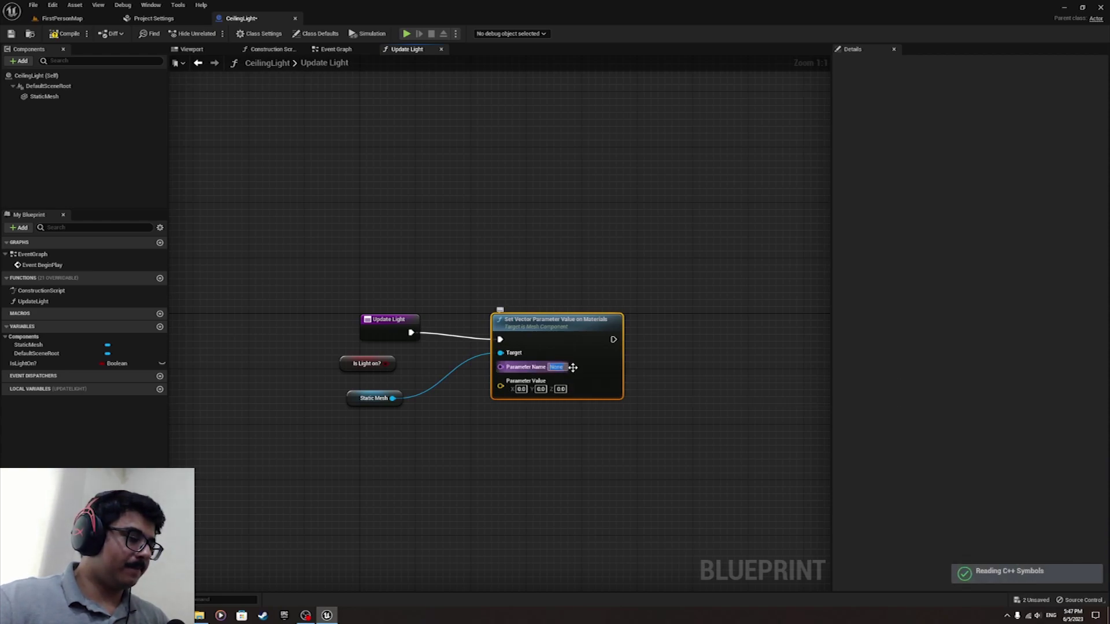
pyautogui.press('Return')
pyautogui.click(603, 300)
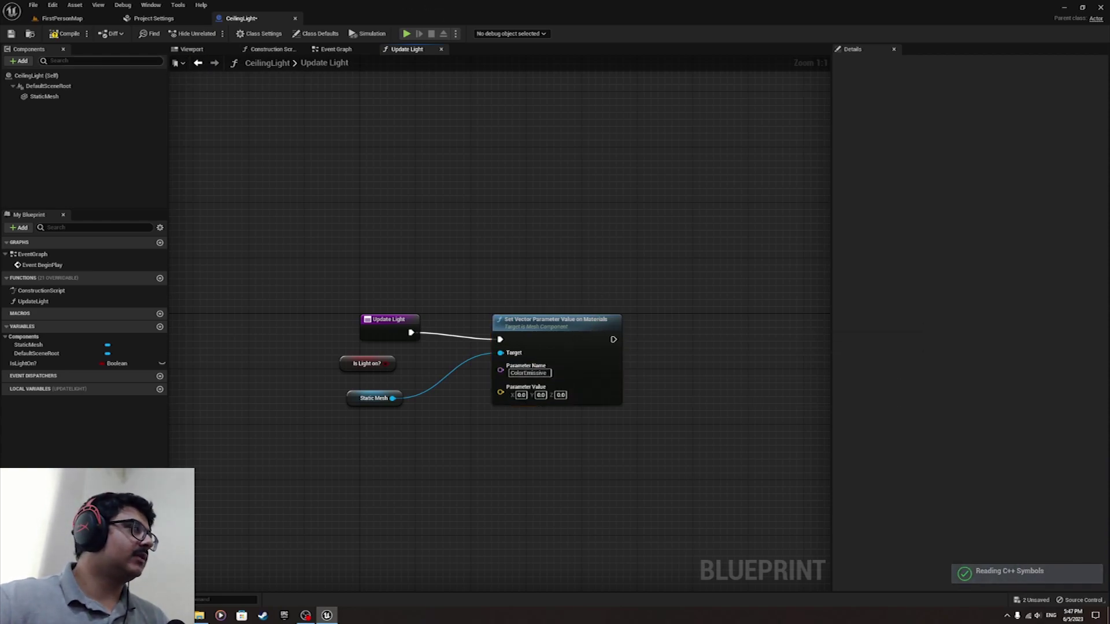
# Open the M_Lamp material from the lamp mesh and examine the ColorEmissive parameter and how it feeds the Emissive Color input
pyautogui.click(191, 50)
pyautogui.click(601, 376)
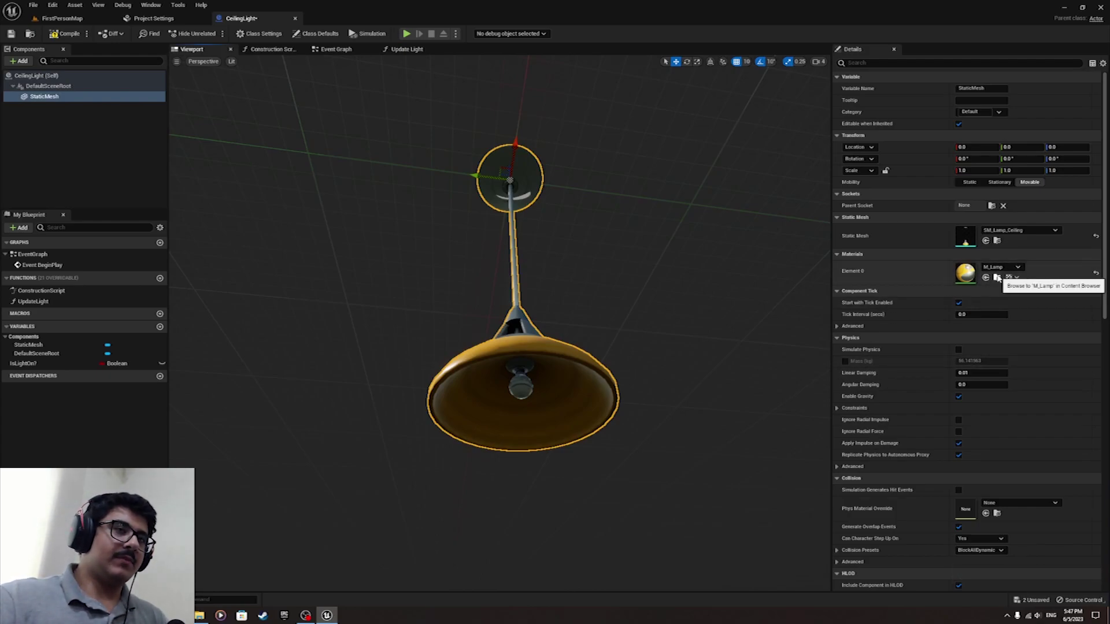
pyautogui.click(996, 277)
pyautogui.doubleClick(385, 488)
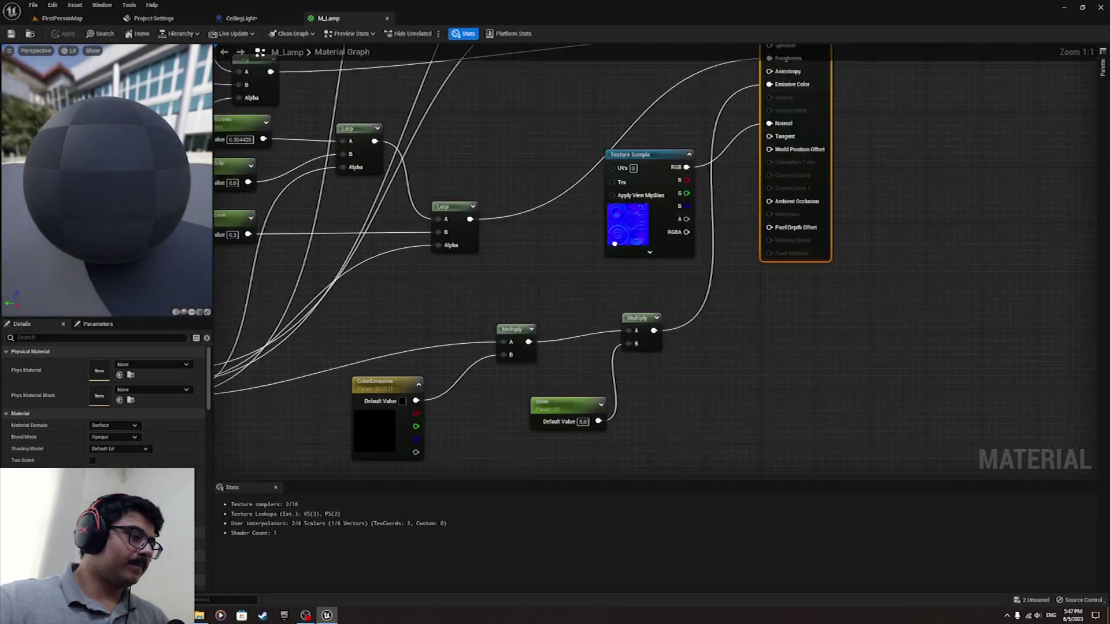
pyautogui.moveTo(614, 244); pyautogui.dragTo(841, 101, button='right')
pyautogui.scroll(-1, 841, 101)
pyautogui.click(622, 231)
pyautogui.moveTo(636, 194); pyautogui.dragTo(538, 304, button='right')
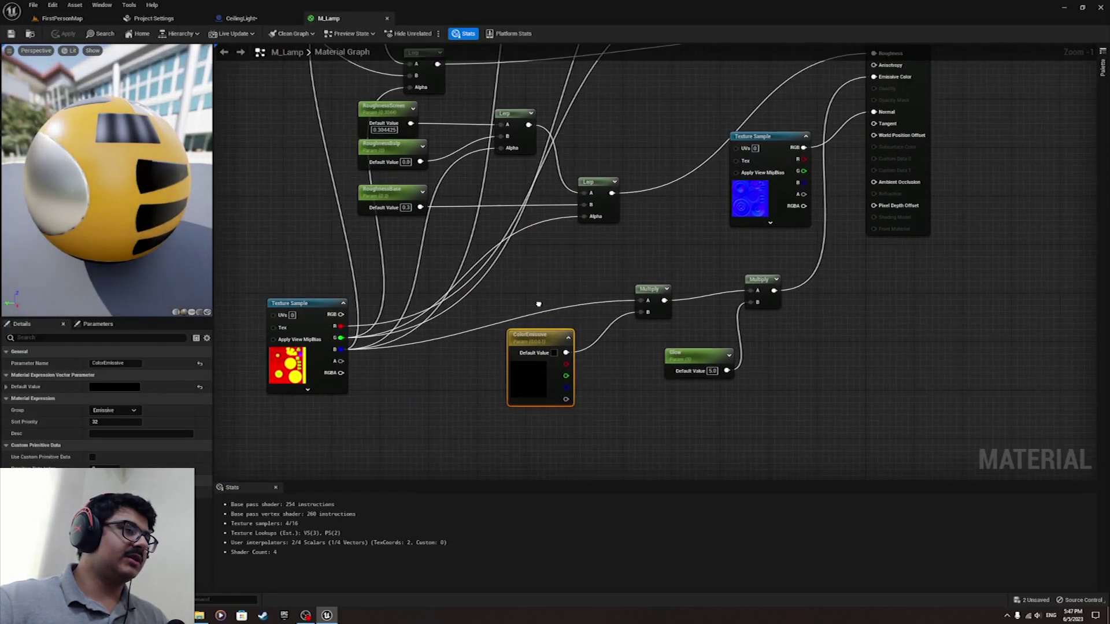
pyautogui.scroll(-1, 538, 304)
pyautogui.click(541, 307)
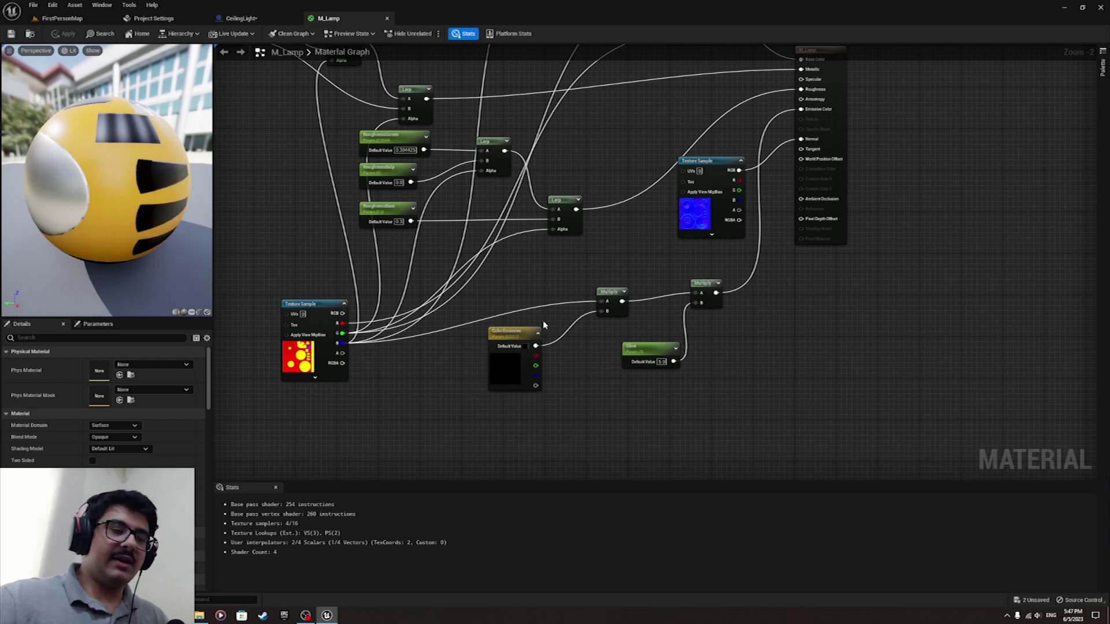
pyautogui.scroll(2, 490, 336)
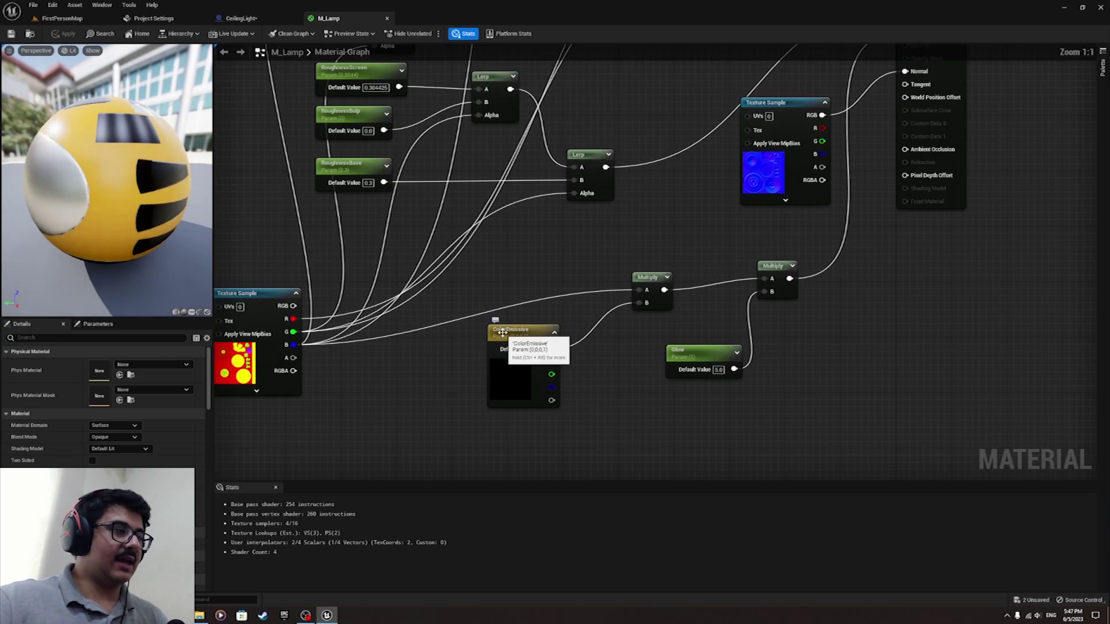
pyautogui.click(504, 358)
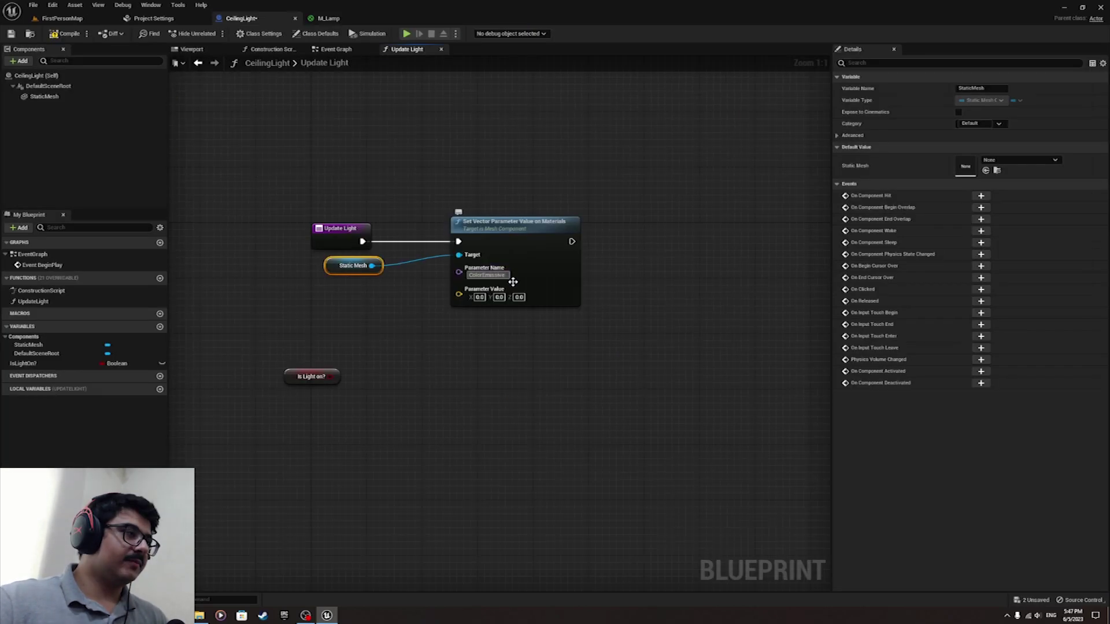
# Feed Parameter Value in UpdateLight from a Select Vector node, with IsLightOn? connected to its Pick A input
pyautogui.click(439, 306)
pyautogui.moveTo(459, 294); pyautogui.dragTo(393, 330)
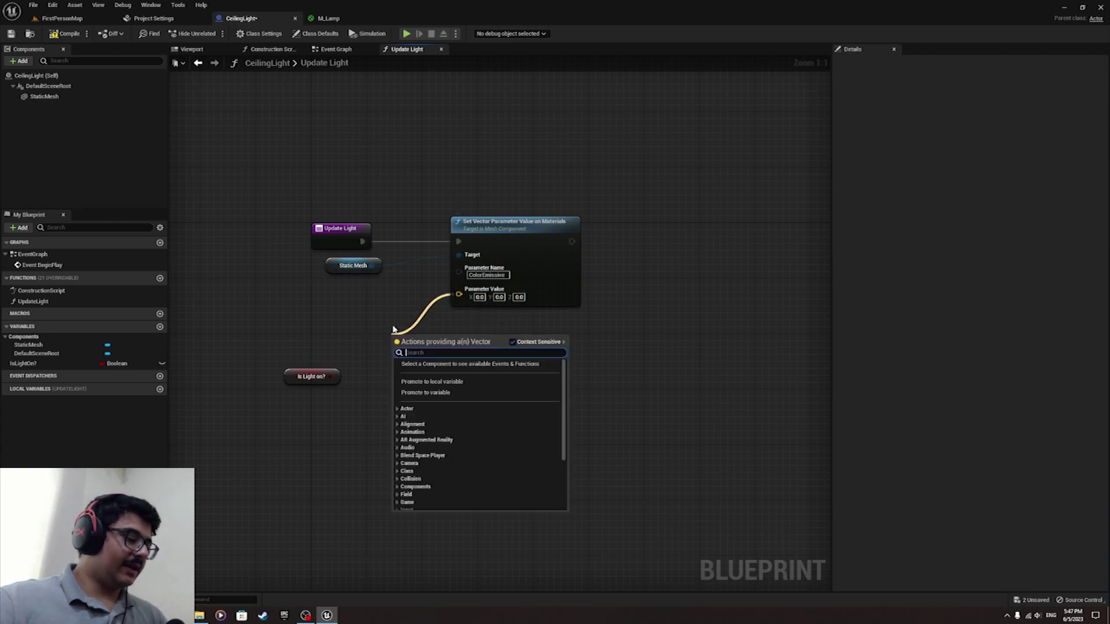
pyautogui.write('selec')
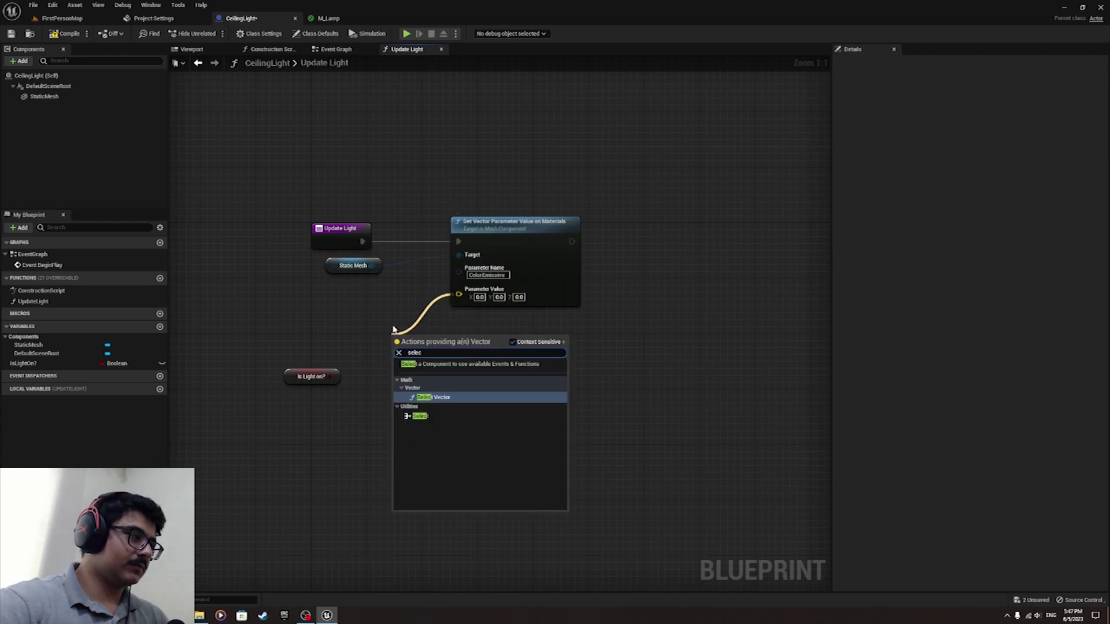
pyautogui.press('Down')
pyautogui.press('Up')
pyautogui.press('Return')
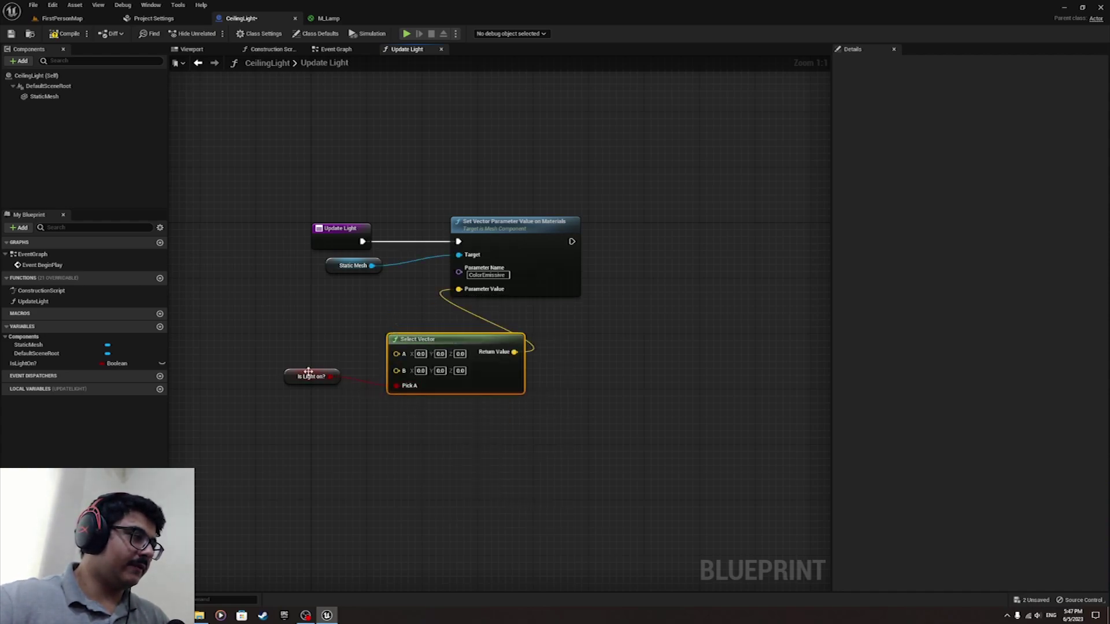
pyautogui.moveTo(308, 375); pyautogui.dragTo(342, 396)
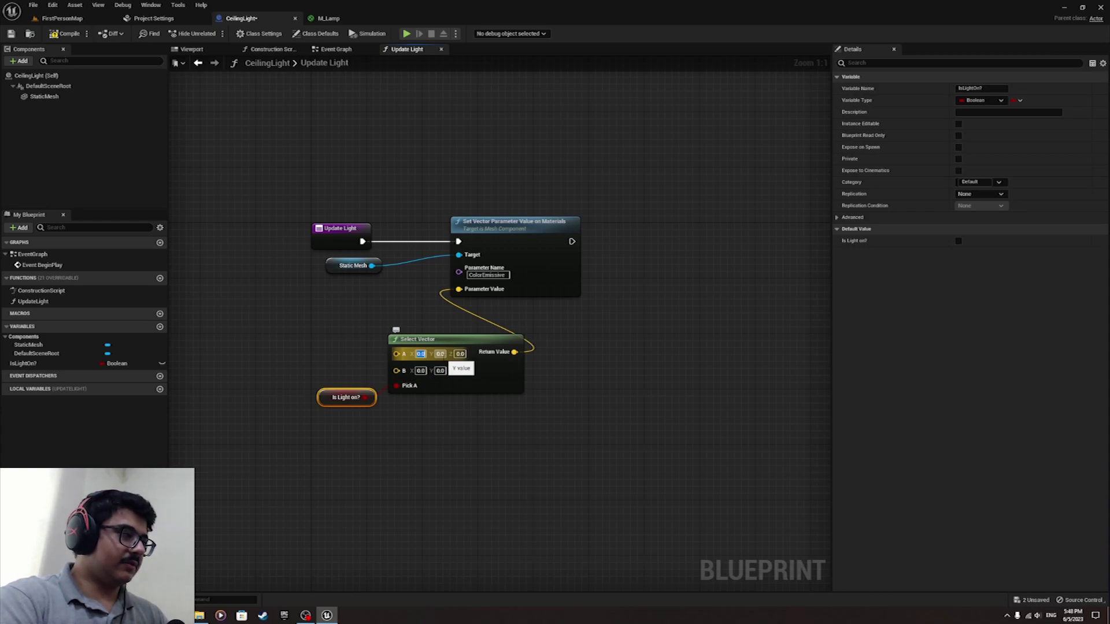
# Set the Select Vector node's A value to 2, 2, 2 and arrange the nodes neatly beneath the Static Mesh reference
pyautogui.write('2')
pyautogui.click(443, 358)
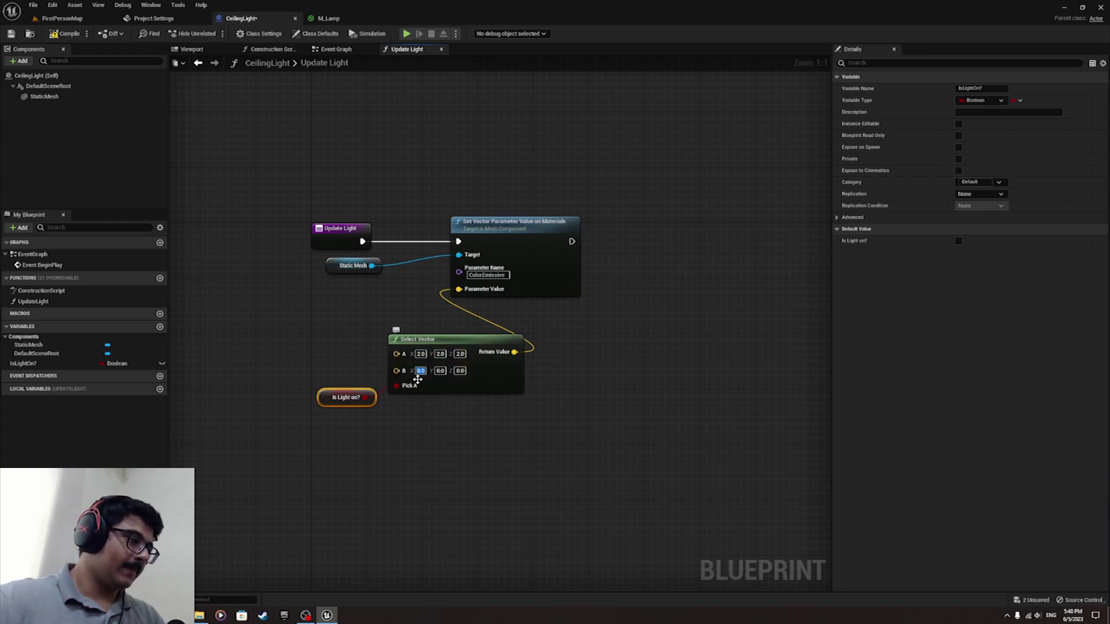
pyautogui.moveTo(366, 397); pyautogui.dragTo(349, 401)
pyautogui.moveTo(325, 393); pyautogui.dragTo(349, 364)
pyautogui.click(322, 356)
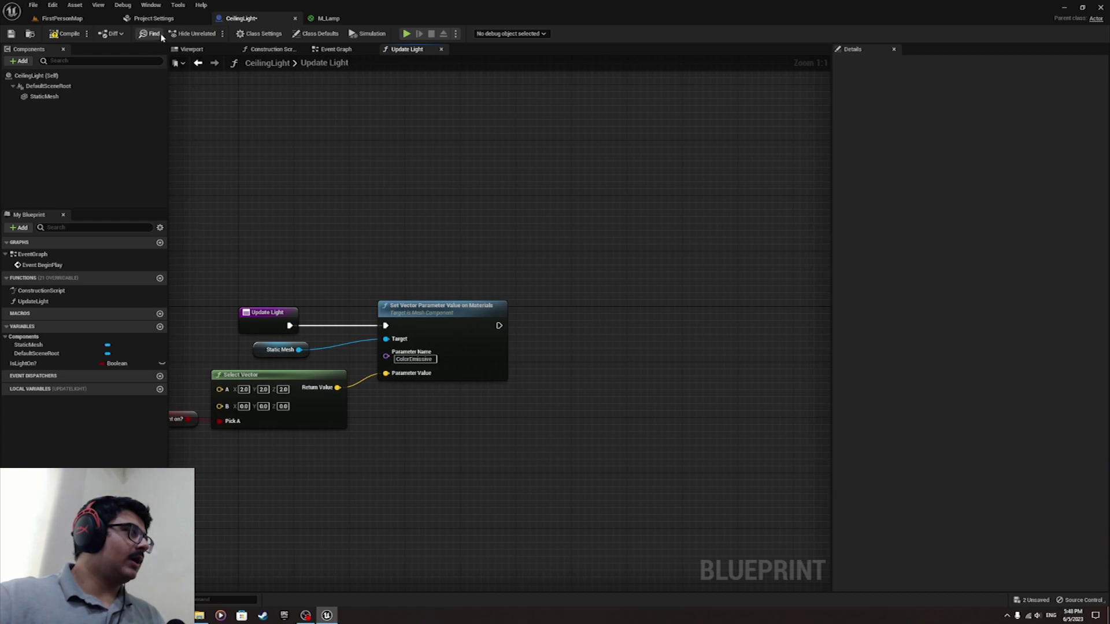
# Add a Spot Light component to the CeilingLight blueprint, keeping the name SpotLight
pyautogui.click(197, 49)
pyautogui.click(19, 60)
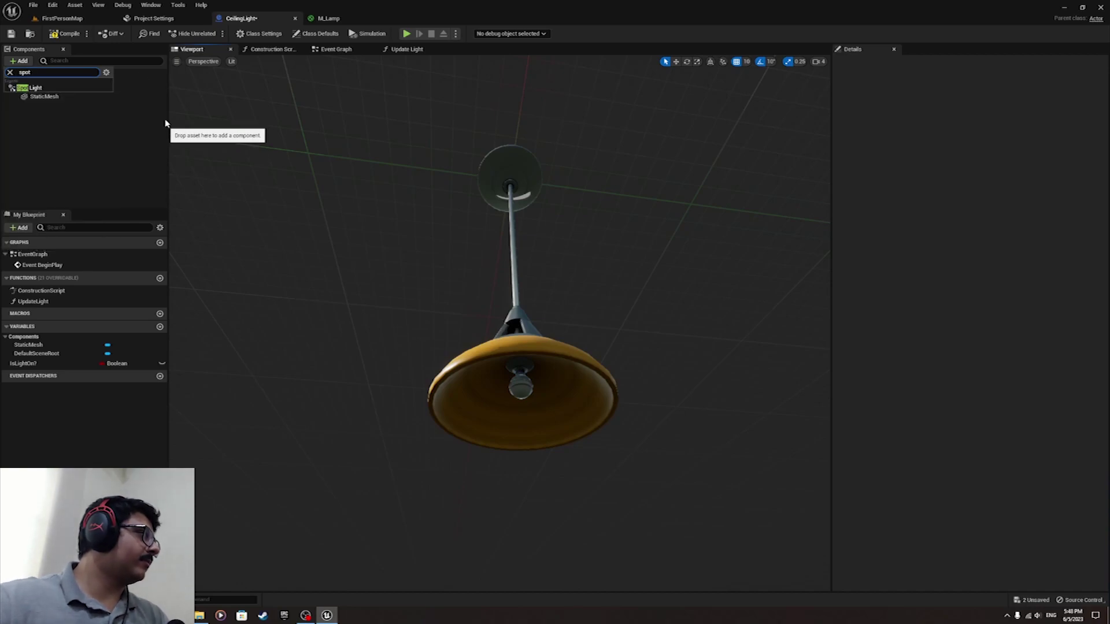
pyautogui.click(58, 90)
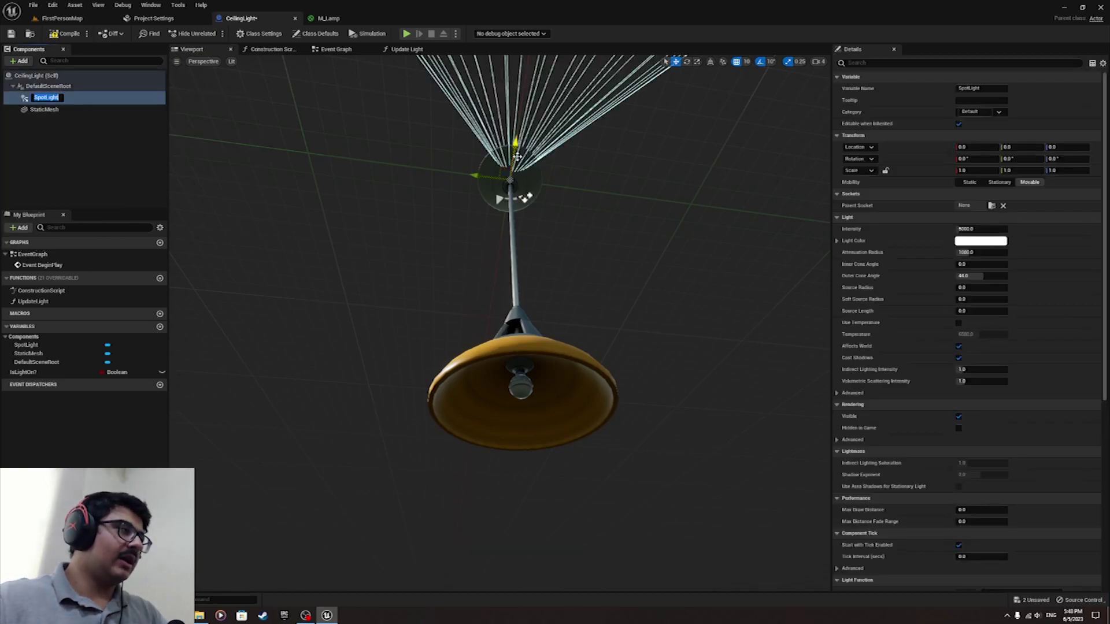
pyautogui.click(556, 227)
# Rotate the SpotLight to -90° on Y so it points downward and lower it to about Z -130, at the lamp's bulb
pyautogui.moveTo(583, 251); pyautogui.dragTo(656, 288, button='right')
pyautogui.press('e')
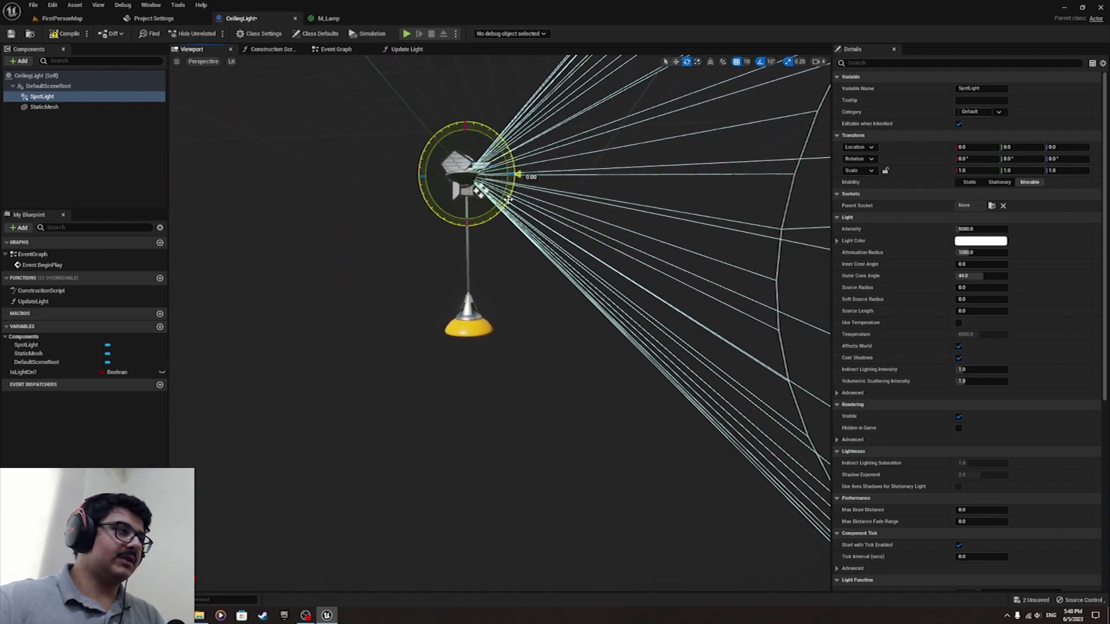
pyautogui.moveTo(517, 189); pyautogui.dragTo(471, 352)
pyautogui.press('w')
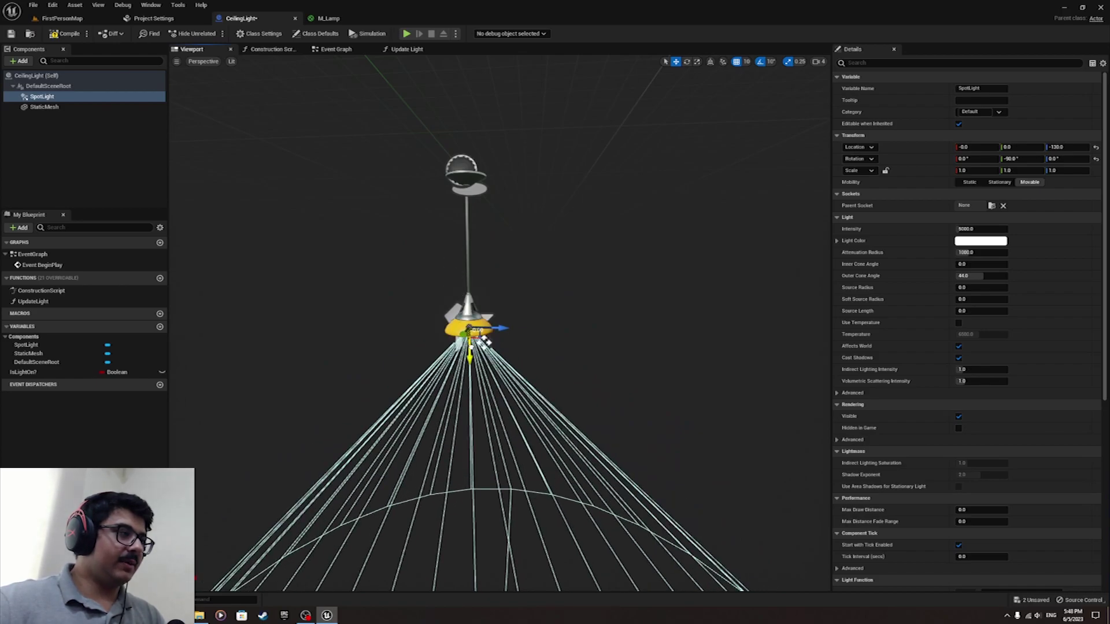
pyautogui.moveTo(472, 352); pyautogui.dragTo(500, 366, button='right')
pyautogui.moveTo(500, 323); pyautogui.dragTo(405, 376, button='right')
# Turn off the SpotLight component's Visible option in its rendering settings
pyautogui.scroll(-7, 946, 426)
pyautogui.scroll(3, 910, 354)
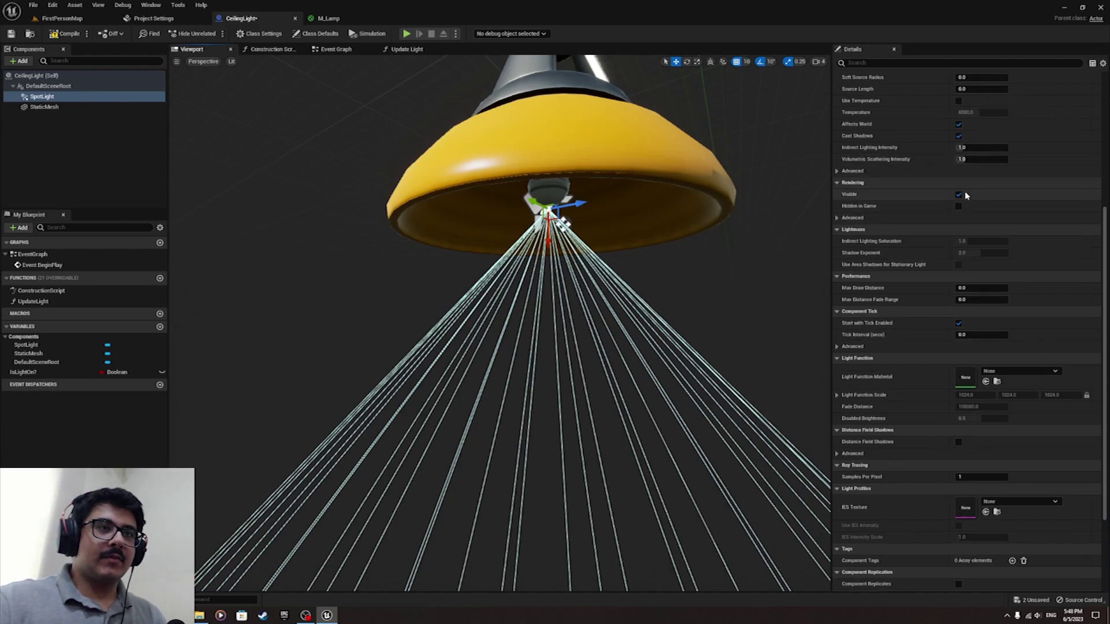
pyautogui.scroll(1, 947, 237)
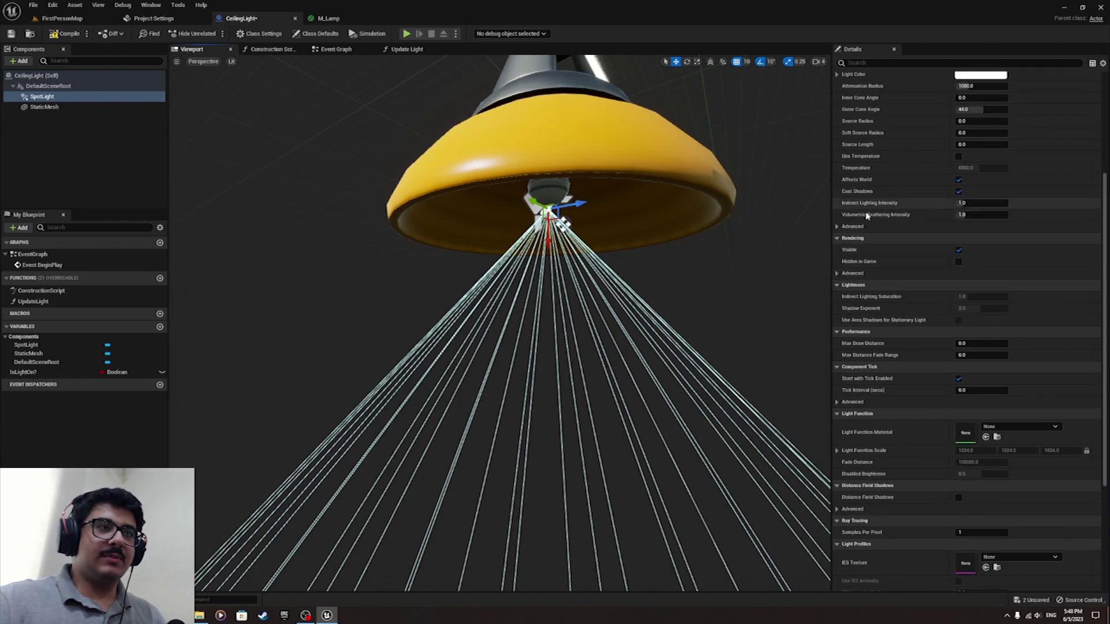
pyautogui.click(958, 250)
# Add a Set Visibility node targeting the SpotLight in UpdateLight and connect it after the Set Vector Parameter Value on Materials node
pyautogui.click(334, 49)
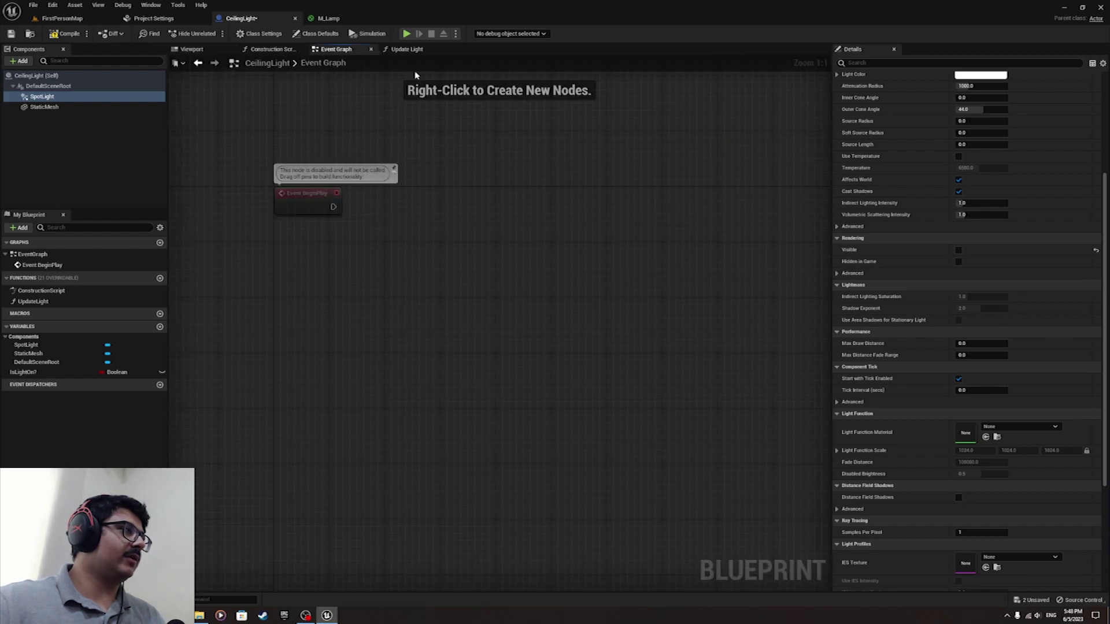
pyautogui.click(408, 50)
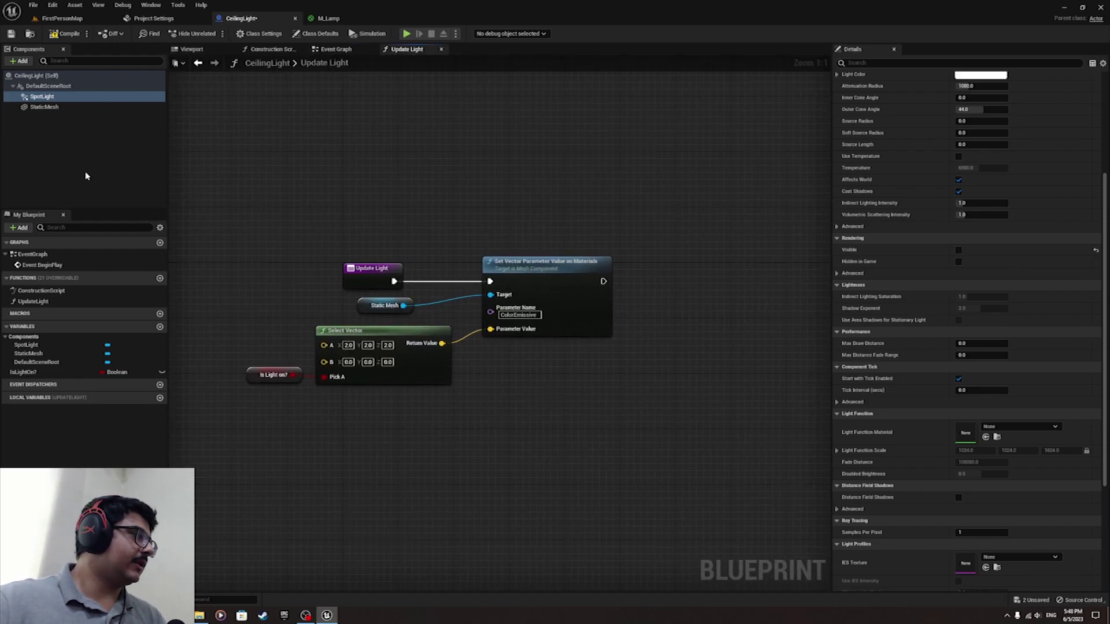
pyautogui.moveTo(42, 96); pyautogui.dragTo(644, 228)
pyautogui.write('set v')
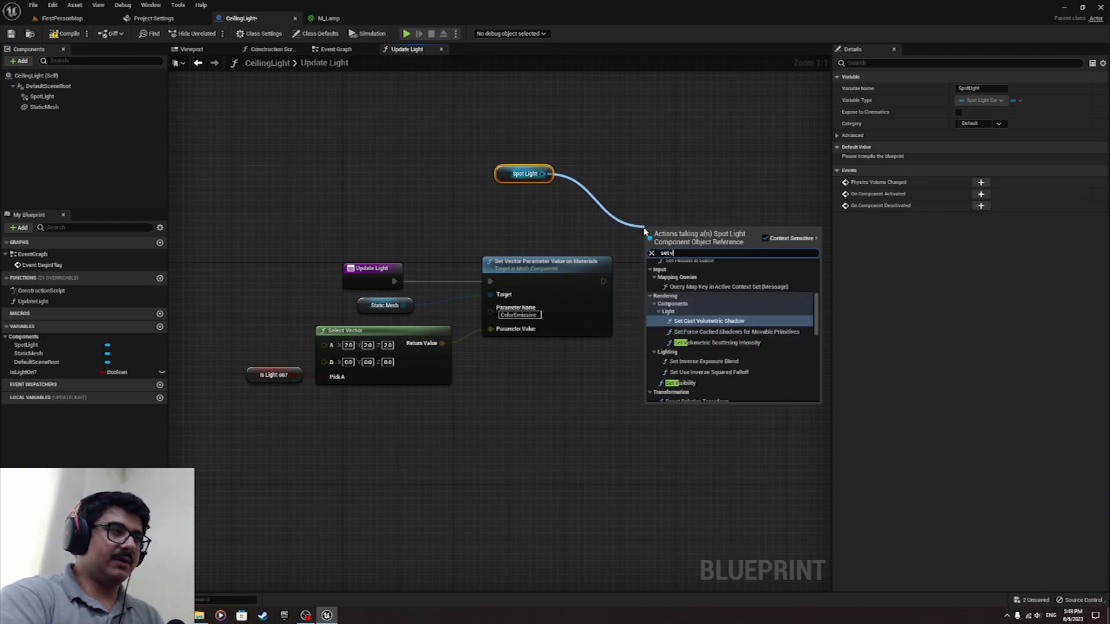
pyautogui.write('is')
pyautogui.press('Return')
pyautogui.moveTo(649, 247); pyautogui.dragTo(603, 281)
pyautogui.moveTo(682, 229); pyautogui.dragTo(745, 270)
pyautogui.moveTo(510, 170); pyautogui.dragTo(647, 300)
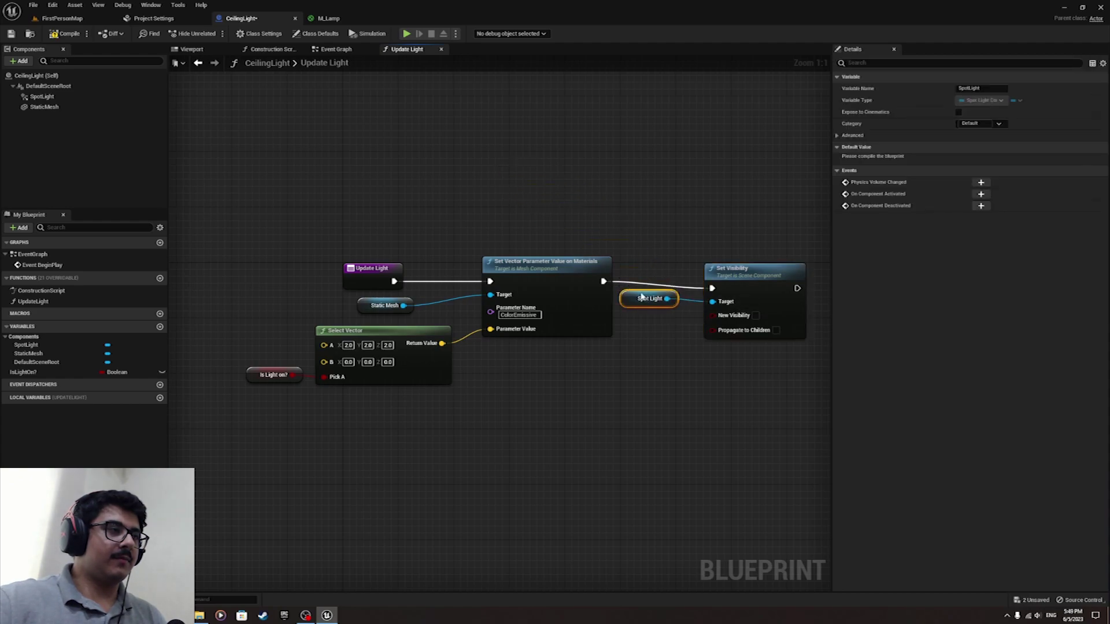
pyautogui.click(646, 300)
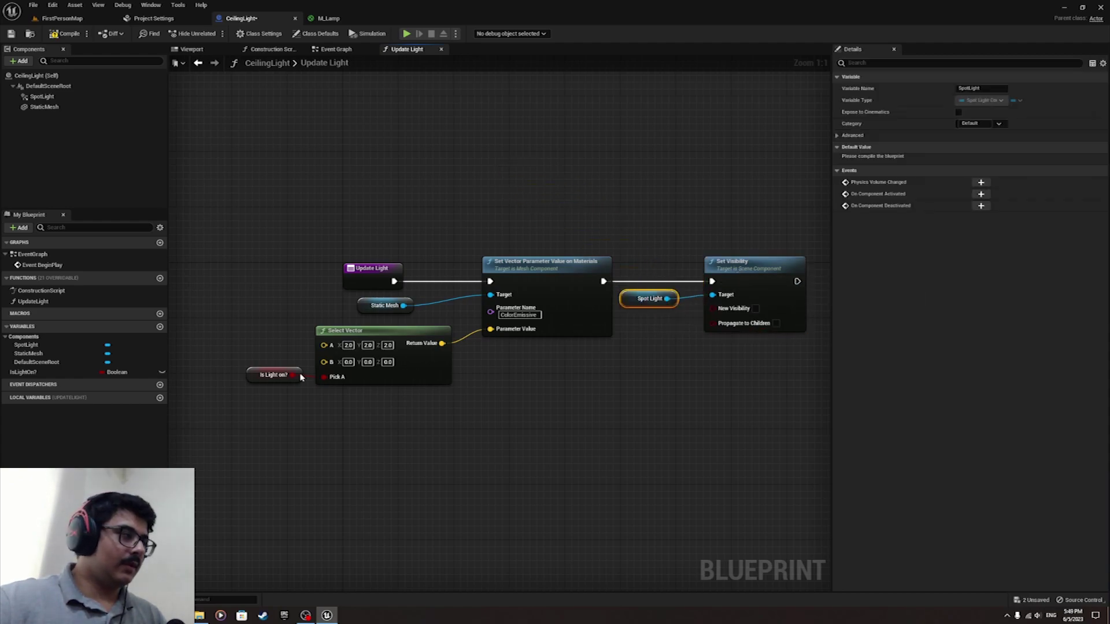
# Connect an IsLightOn? getter to the New Visibility input of Set Visibility, tidy its placement, and open the Event Graph
pyautogui.keyDown('ctrl'); pyautogui.moveTo(95, 370); pyautogui.dragTo(718, 310); pyautogui.keyUp('ctrl')
pyautogui.moveTo(620, 361); pyautogui.dragTo(647, 320)
pyautogui.click(666, 226)
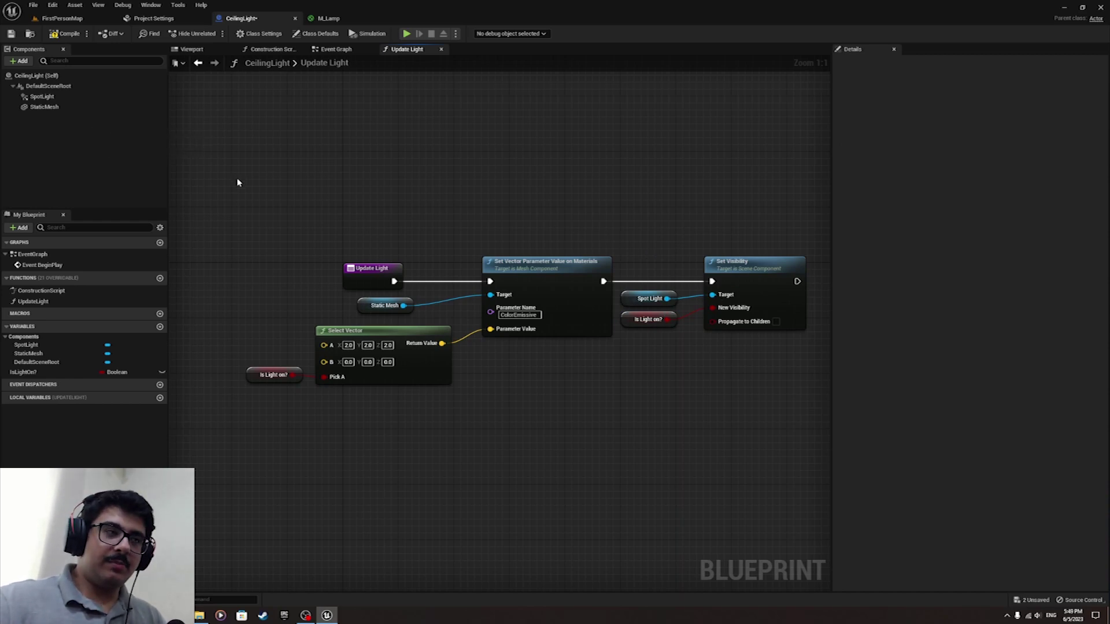
pyautogui.moveTo(724, 241); pyautogui.dragTo(699, 239, button='right')
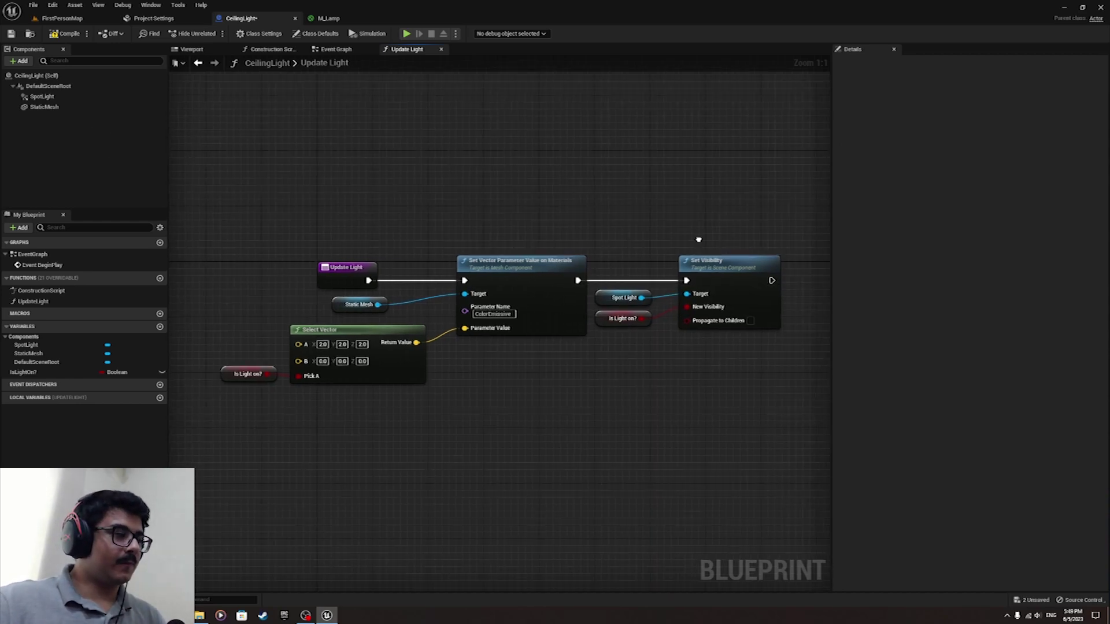
pyautogui.scroll(-2, 455, 343)
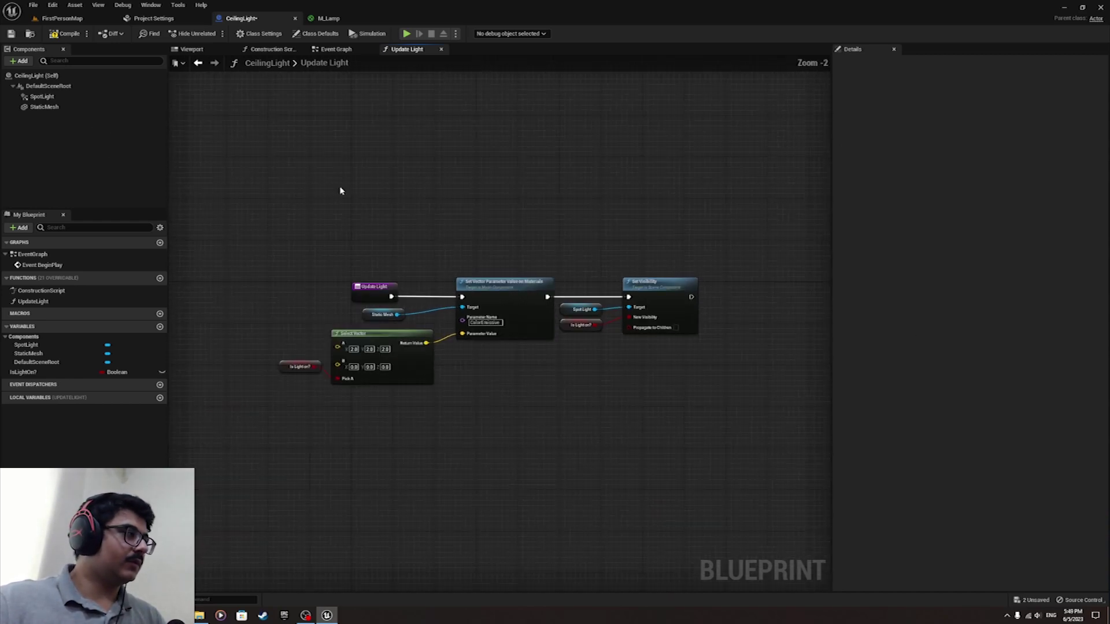
pyautogui.click(335, 54)
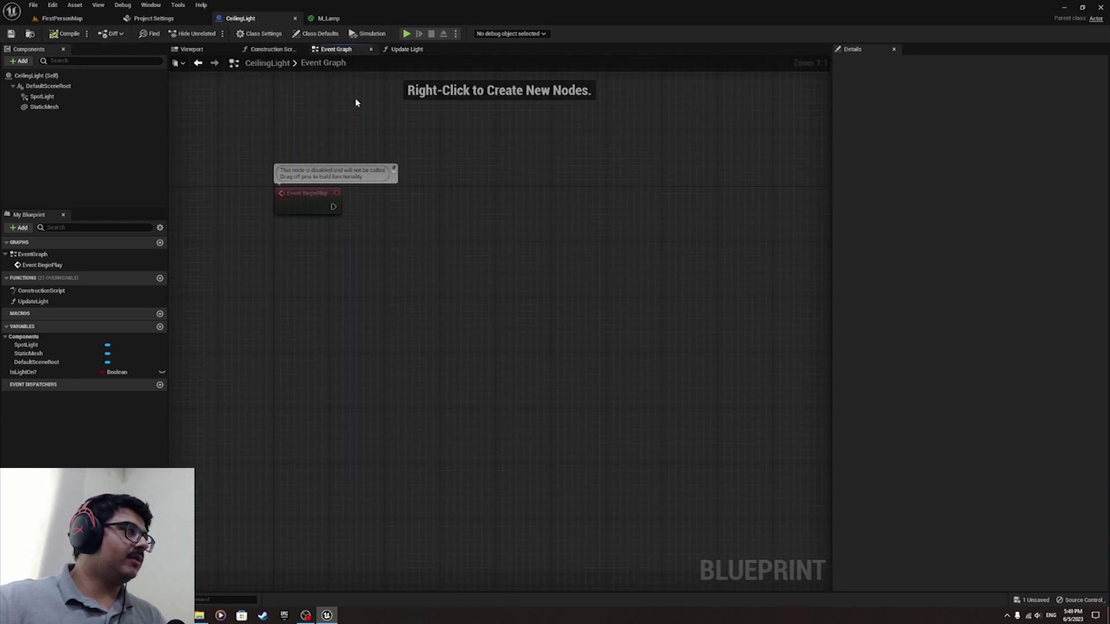
# In the Event Graph, add an Update Light call executed from Event BeginPlay
pyautogui.moveTo(429, 277); pyautogui.dragTo(441, 336, button='right')
pyautogui.moveTo(441, 335); pyautogui.dragTo(538, 325)
pyautogui.write('update')
pyautogui.press('Return')
pyautogui.click(292, 334)
# Make the IsLightOn? variable instance editable and compile the CeilingLight blueprint
pyautogui.click(26, 372)
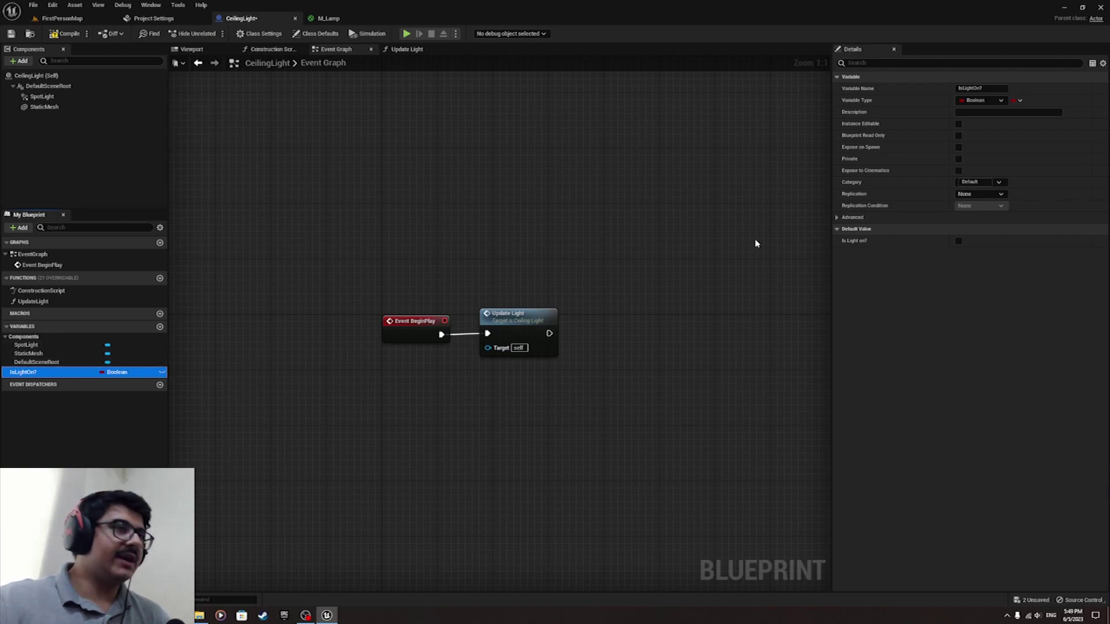
pyautogui.click(958, 124)
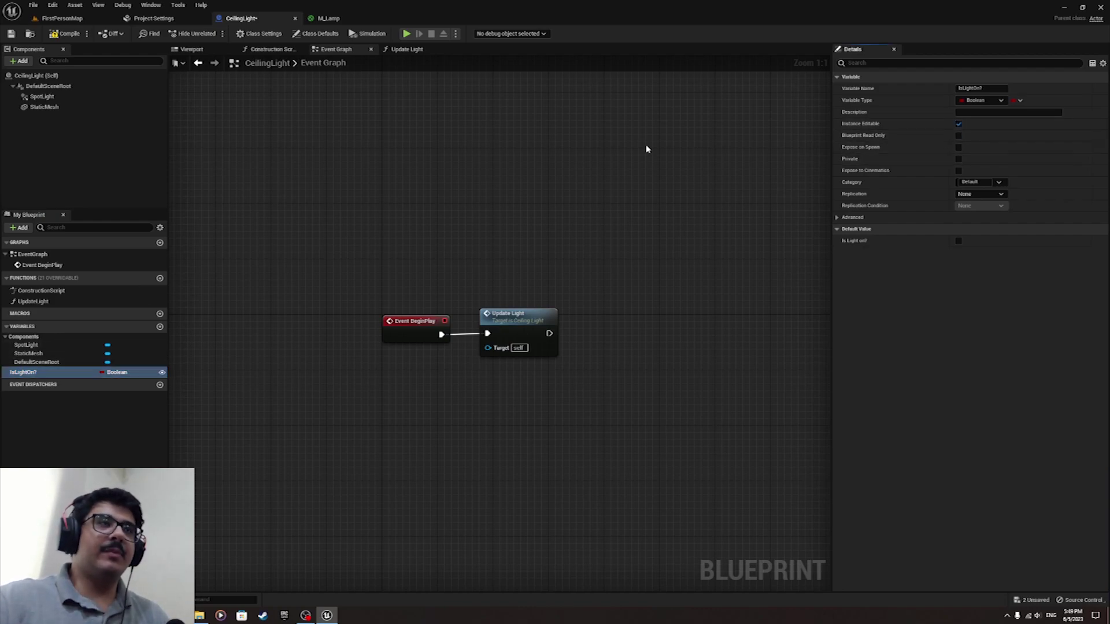
pyautogui.click(67, 34)
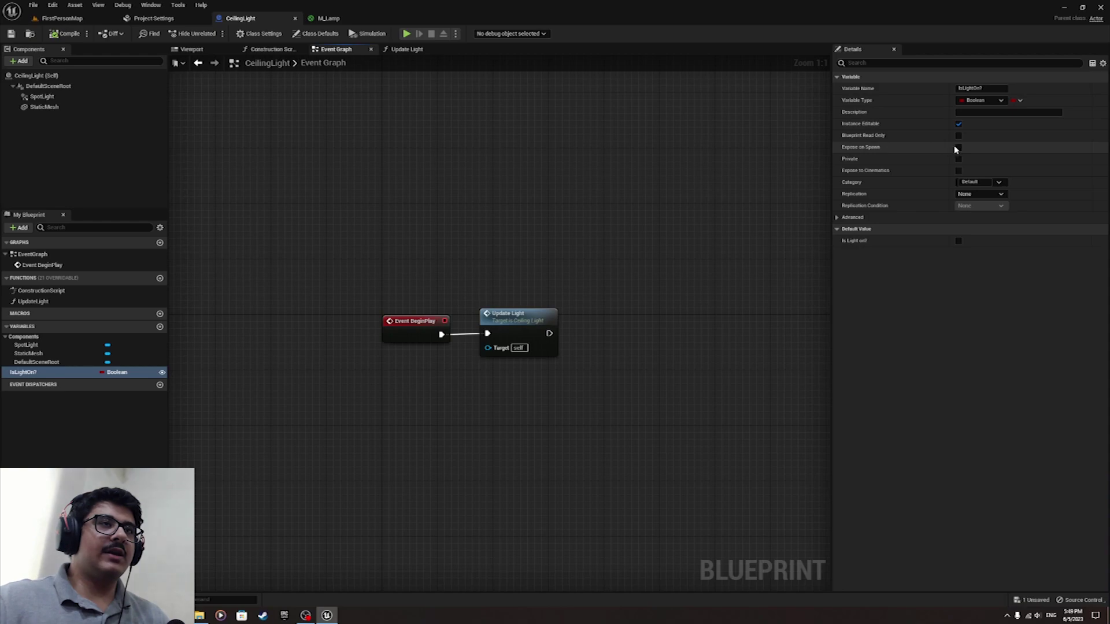
# Place a CeilingLight from the Blueprints folder in FirstPersonMap and raise it to the ceiling at about Z 360
pyautogui.click(61, 18)
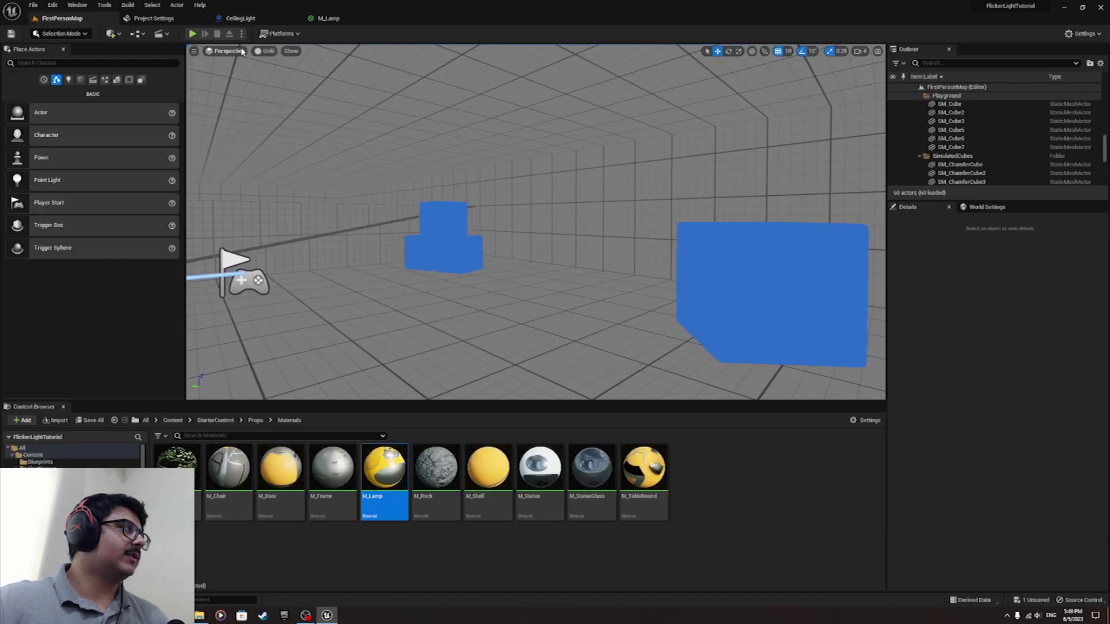
pyautogui.moveTo(307, 271); pyautogui.dragTo(318, 319, button='right')
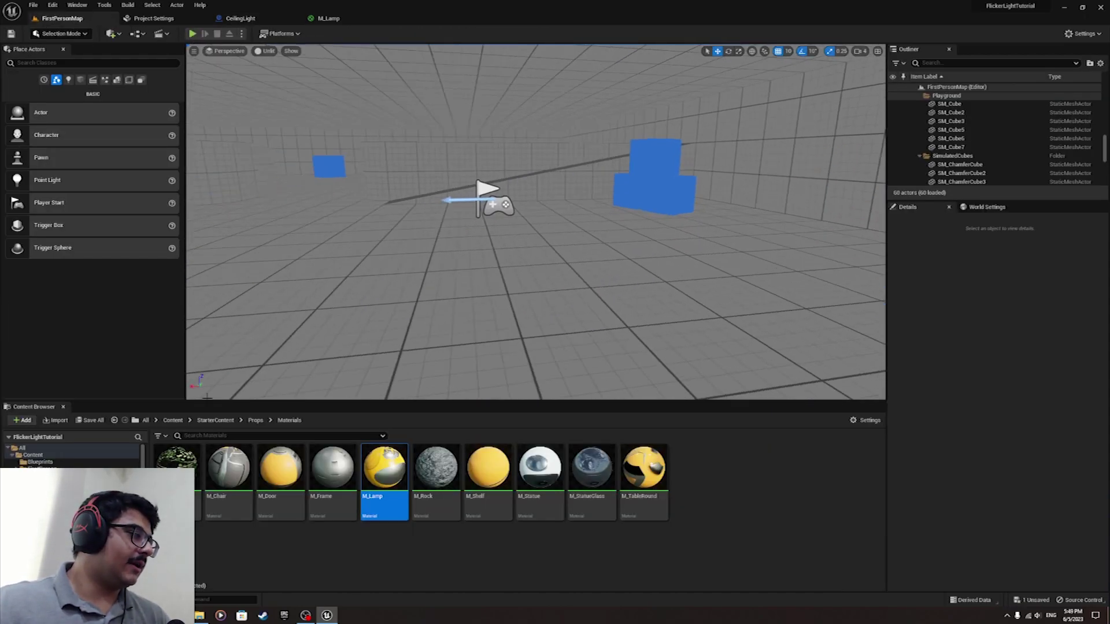
pyautogui.click(173, 420)
pyautogui.doubleClick(176, 462)
pyautogui.moveTo(176, 462); pyautogui.dragTo(302, 236)
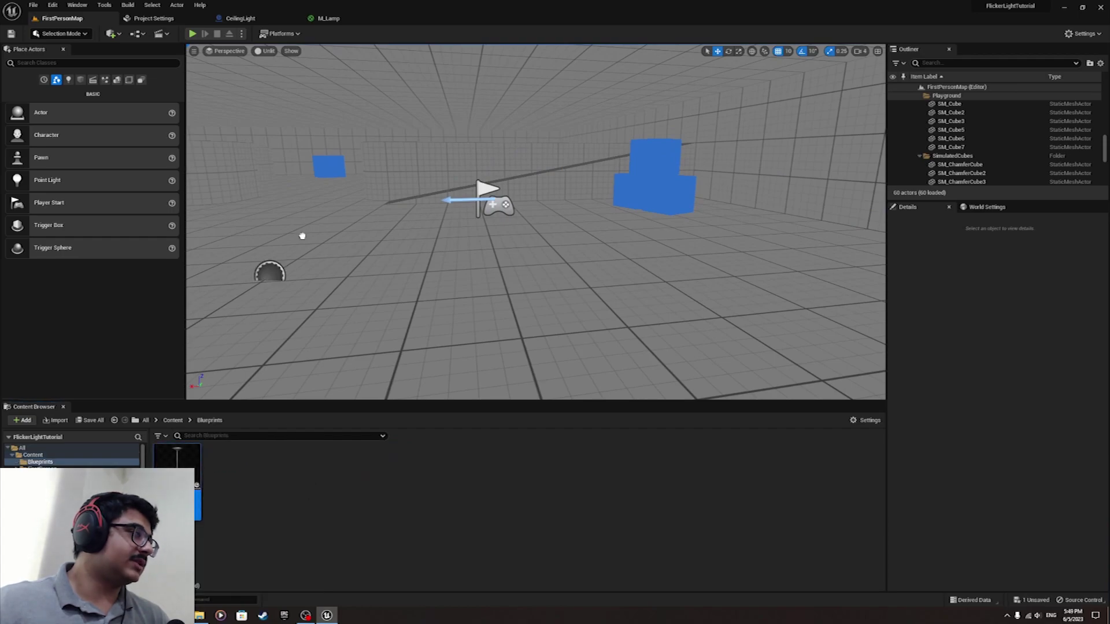
pyautogui.moveTo(444, 82); pyautogui.dragTo(479, 53)
pyautogui.moveTo(479, 54); pyautogui.dragTo(501, 41, button='right')
pyautogui.press('s')
# Play-test the level in Lit view to examine the ceiling light with Is Light on? disabled
pyautogui.hotkey('alt', 'p')
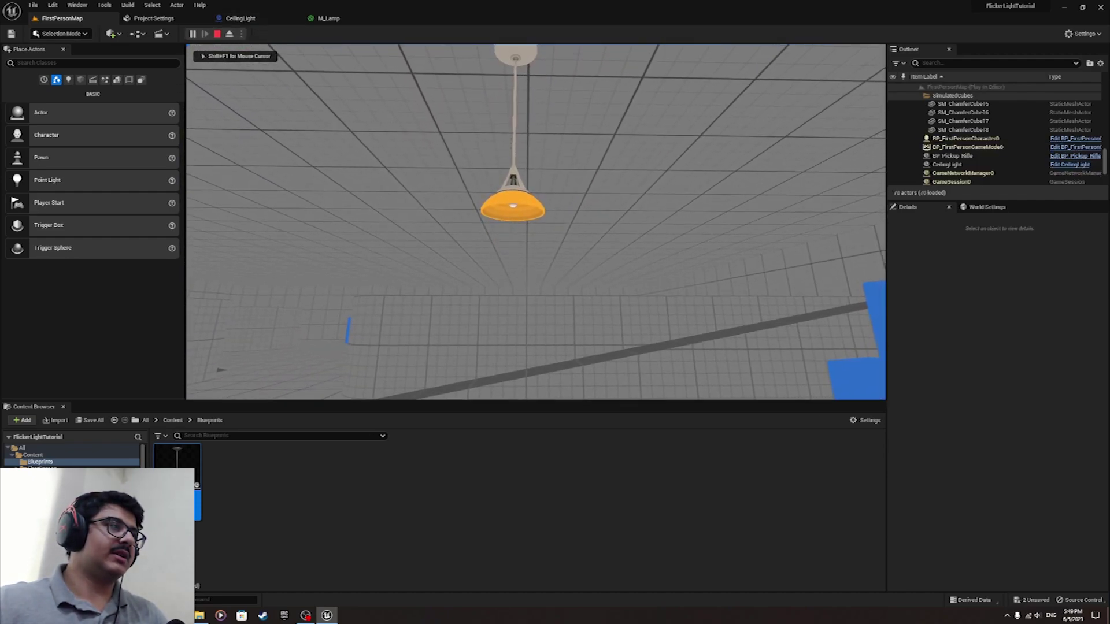
pyautogui.press('F1')
pyautogui.press('F3')
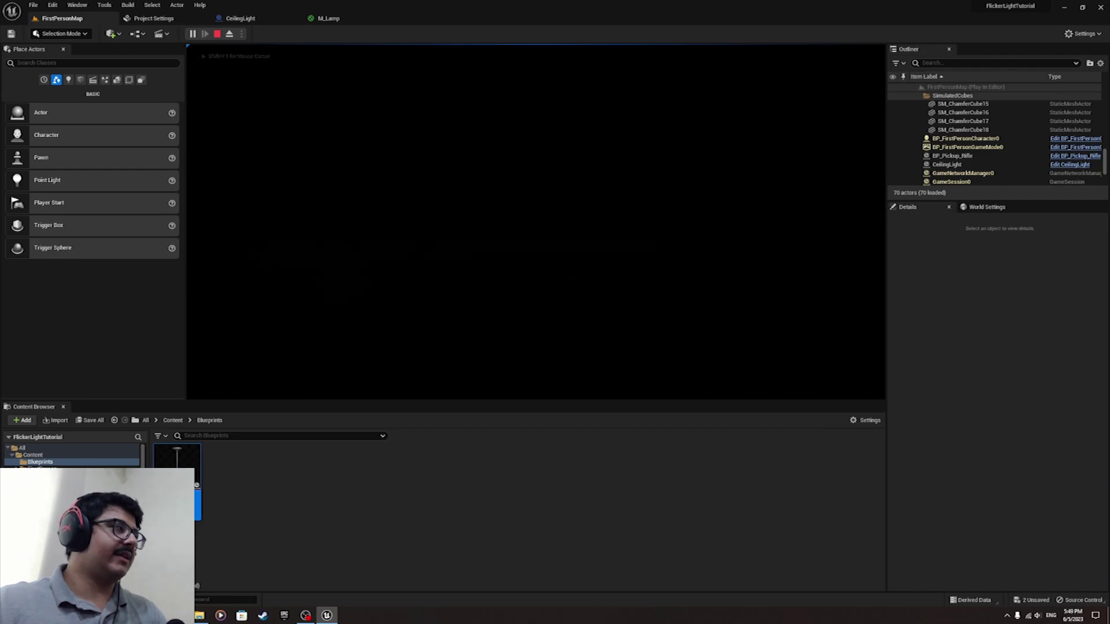
pyautogui.press('Escape')
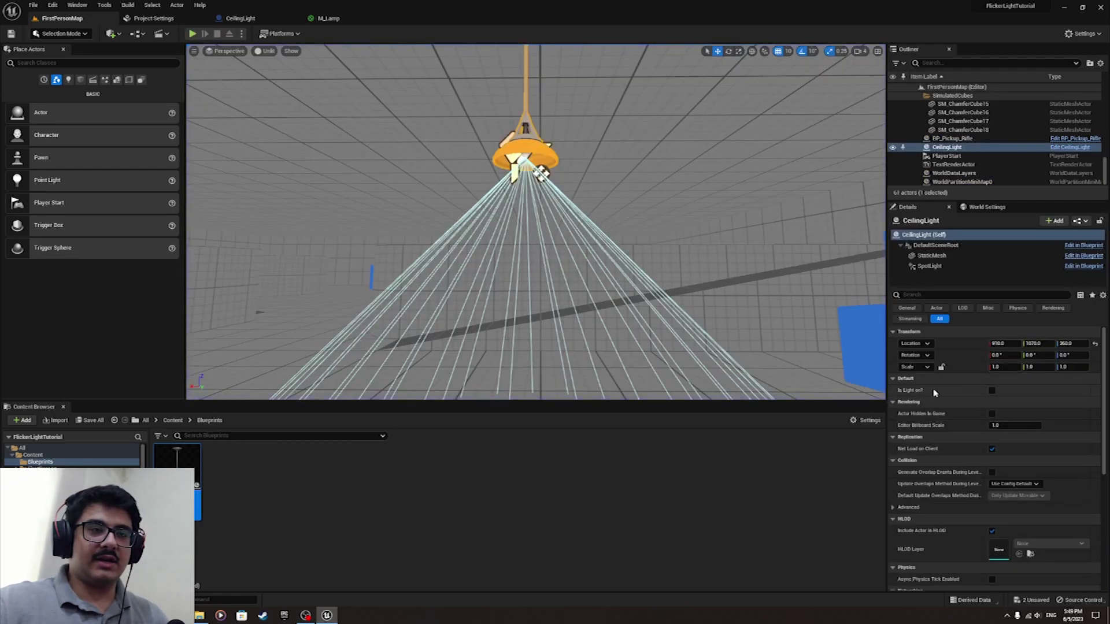
# Enable Is Light on? on the placed CeilingLight and play-test the level, walking up to the lamp
pyautogui.click(193, 34)
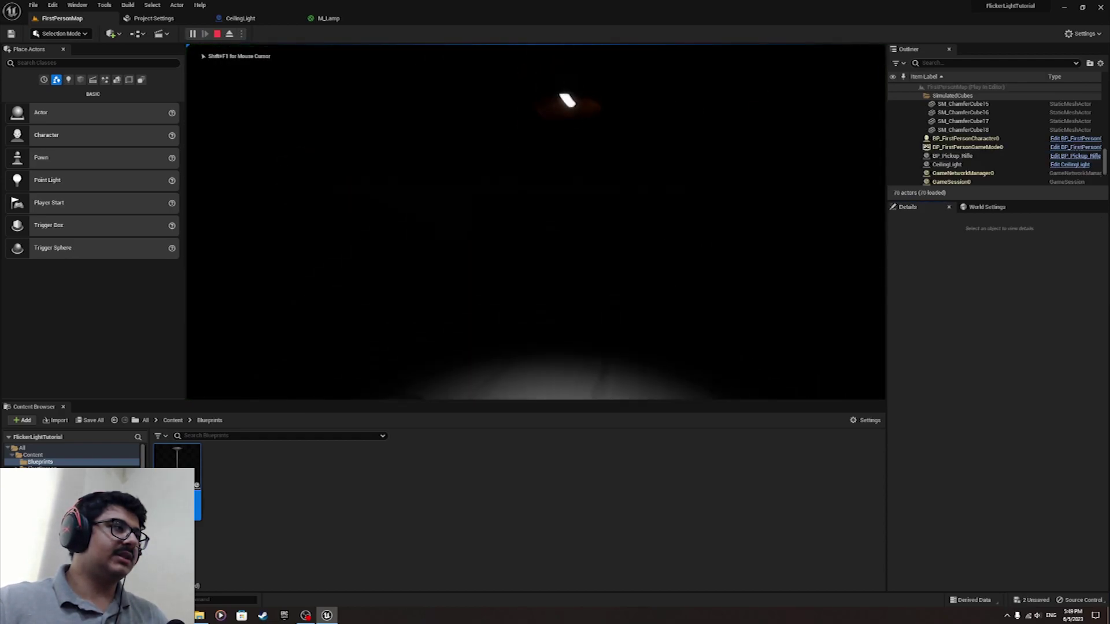
pyautogui.press('w')
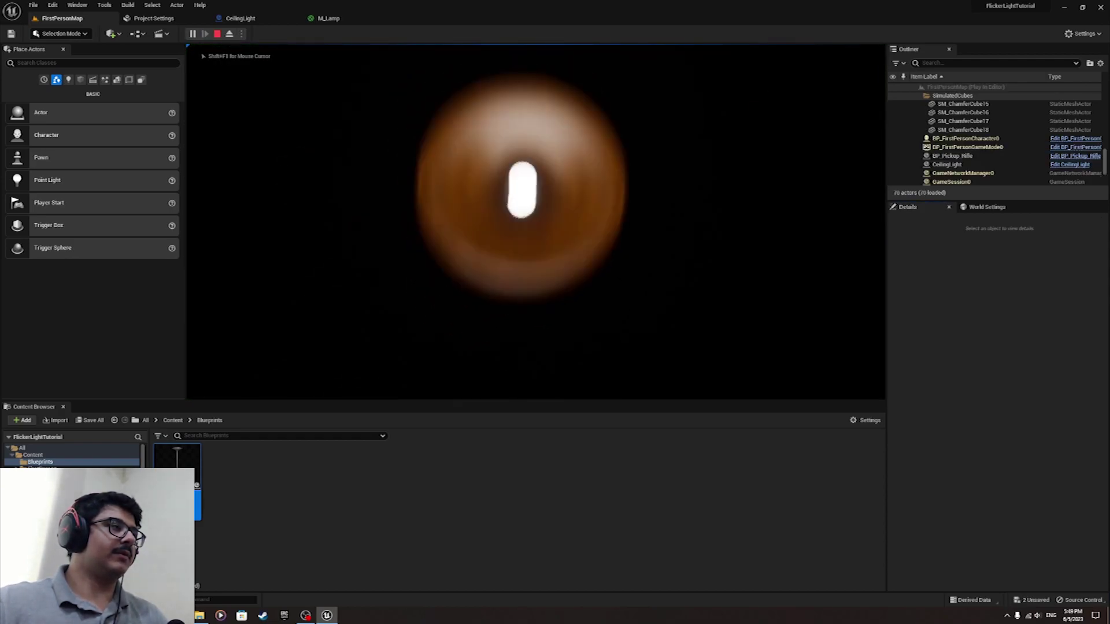
pyautogui.press('Escape')
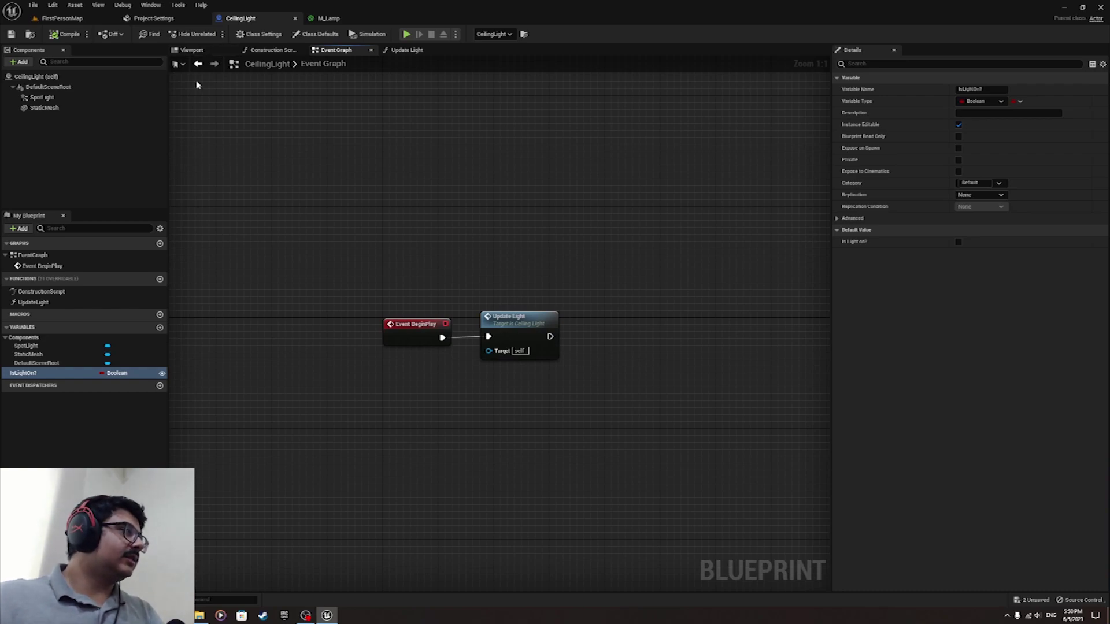
# Create a new function named SwitchLight in the CeilingLight blueprint
pyautogui.click(212, 51)
pyautogui.scroll(3, 391, 141)
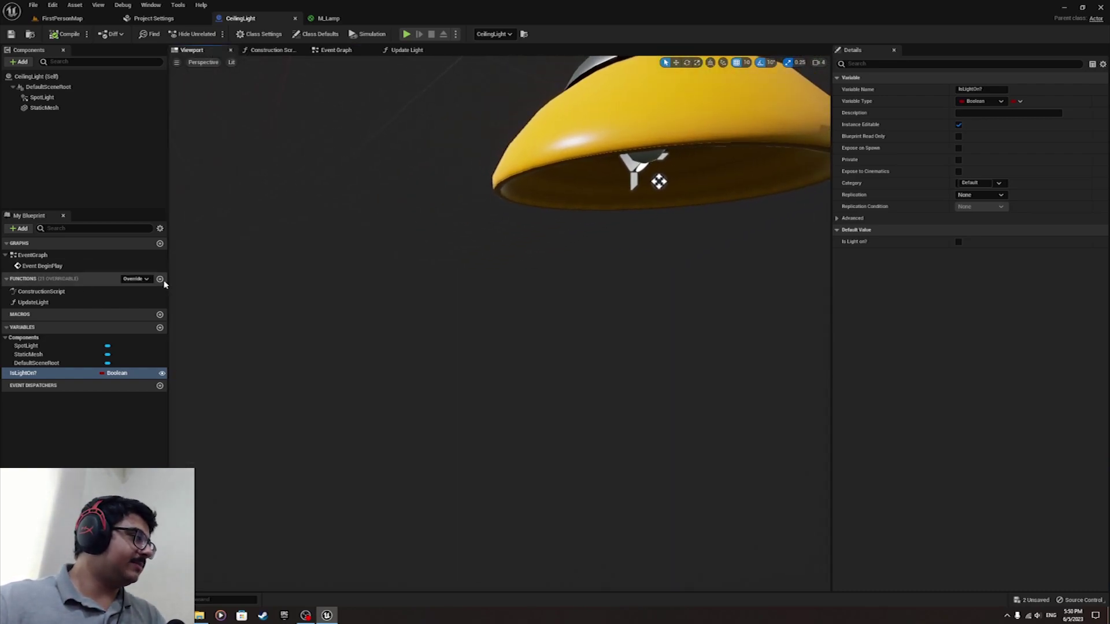
pyautogui.click(162, 282)
pyautogui.click(33, 280)
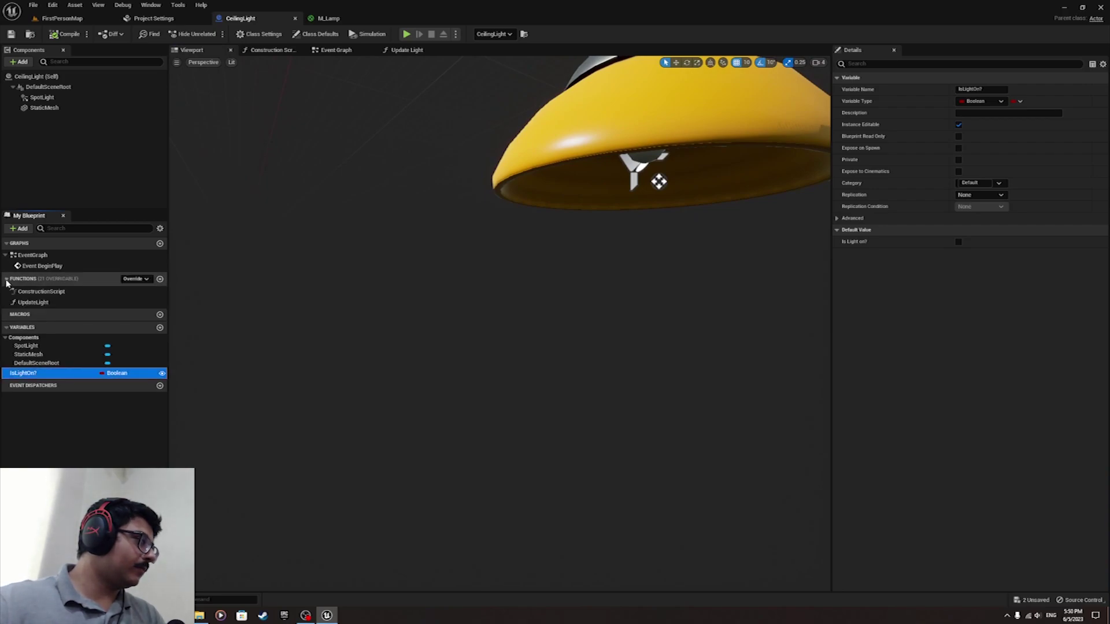
pyautogui.click(160, 279)
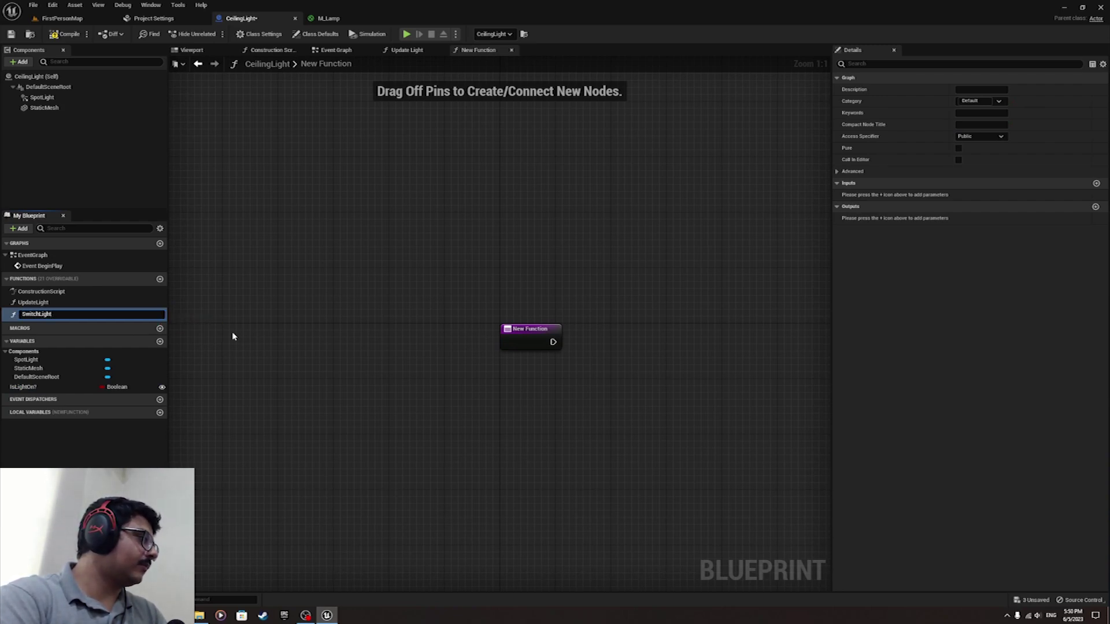
pyautogui.press('Return')
# Add a Boolean input named TurnedOn? to the SwitchLight function
pyautogui.click(1095, 184)
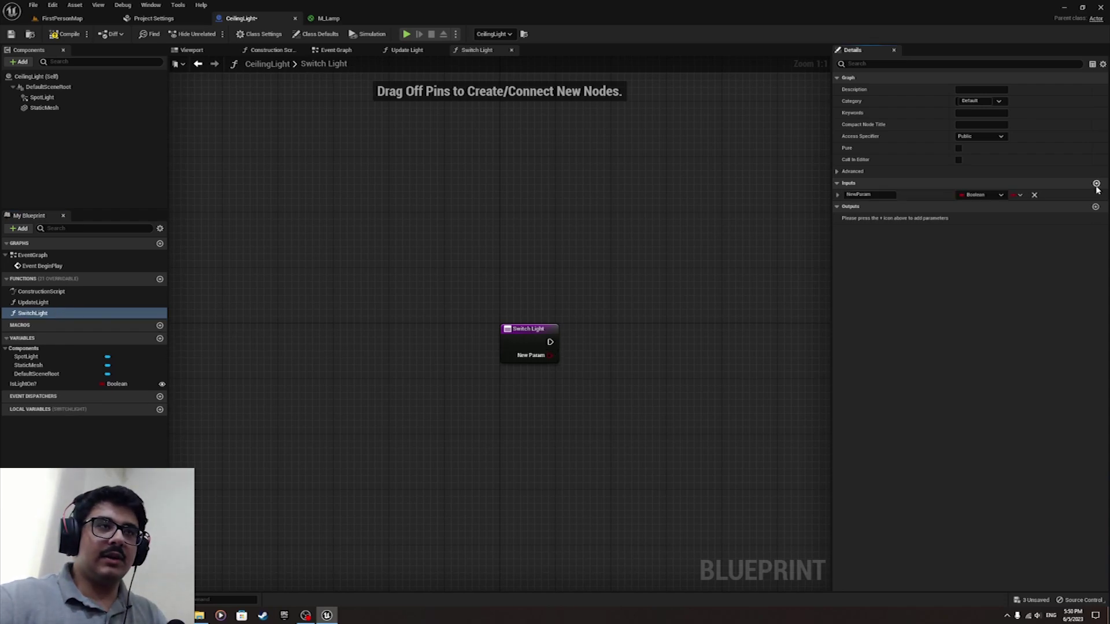
pyautogui.click(974, 196)
pyautogui.click(891, 194)
pyautogui.moveTo(888, 195); pyautogui.dragTo(664, 176)
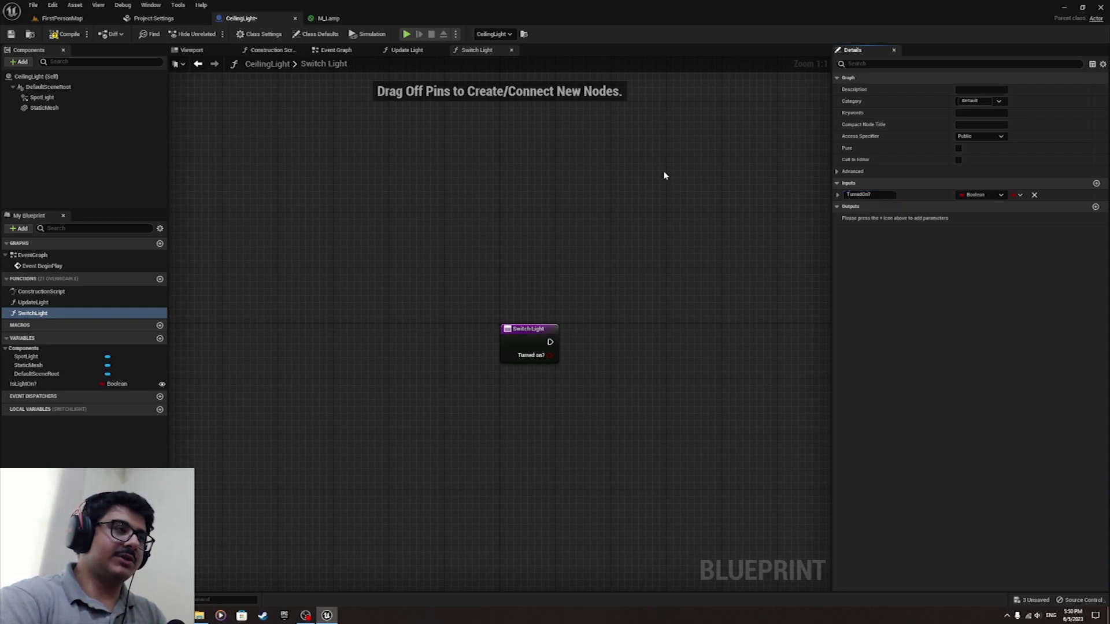
# In SwitchLight, set IsLightOn? from the Turned on? input and connect an Update Light call after the Set node
pyautogui.moveTo(776, 209); pyautogui.dragTo(626, 205, button='right')
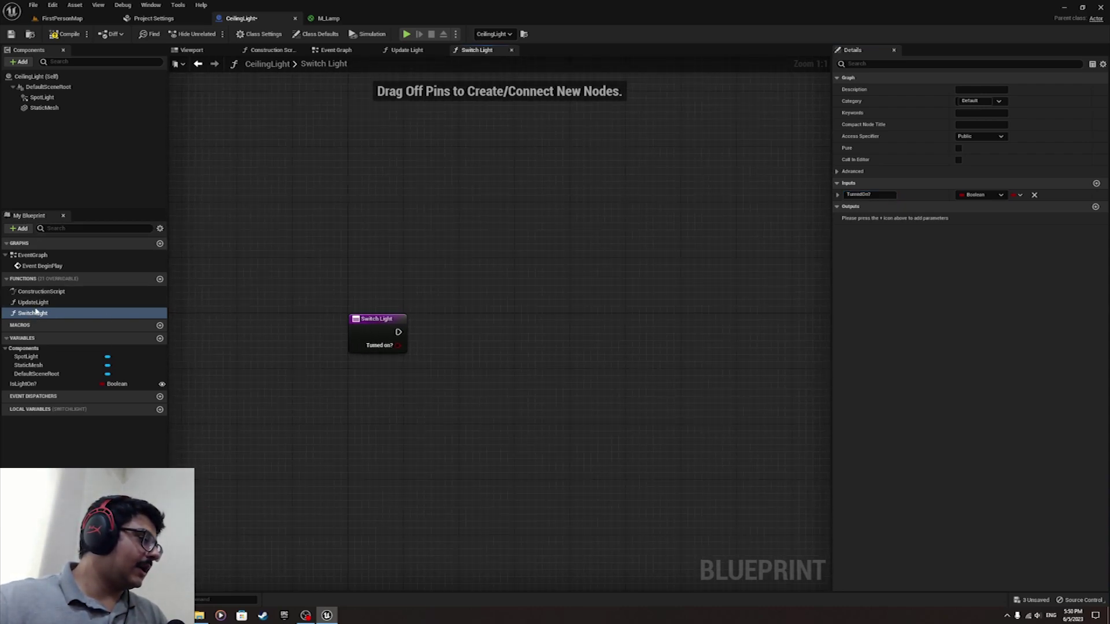
pyautogui.keyDown('alt'); pyautogui.moveTo(25, 383); pyautogui.dragTo(386, 334); pyautogui.keyUp('alt')
pyautogui.moveTo(472, 336); pyautogui.dragTo(470, 332)
pyautogui.moveTo(490, 315); pyautogui.dragTo(454, 329)
pyautogui.click(448, 307)
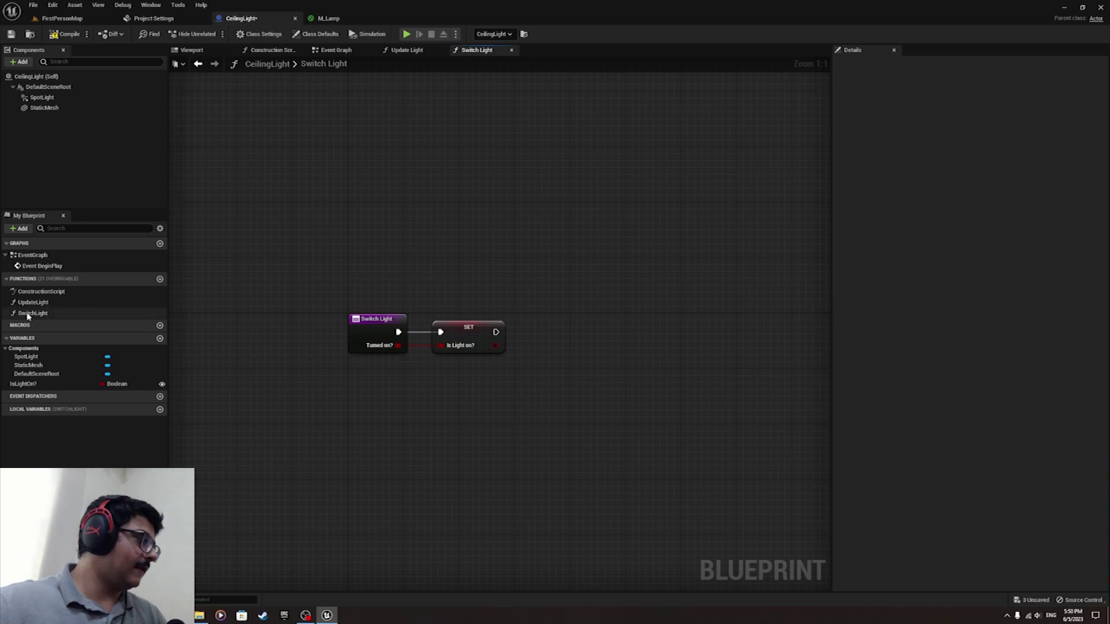
pyautogui.moveTo(32, 302); pyautogui.dragTo(493, 326)
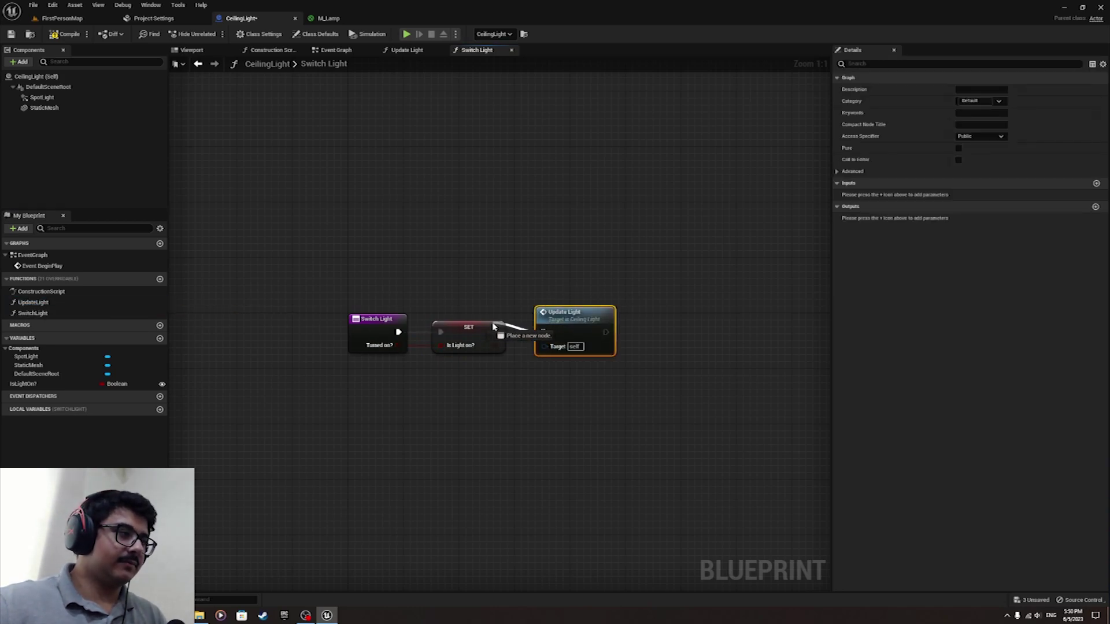
pyautogui.click(500, 293)
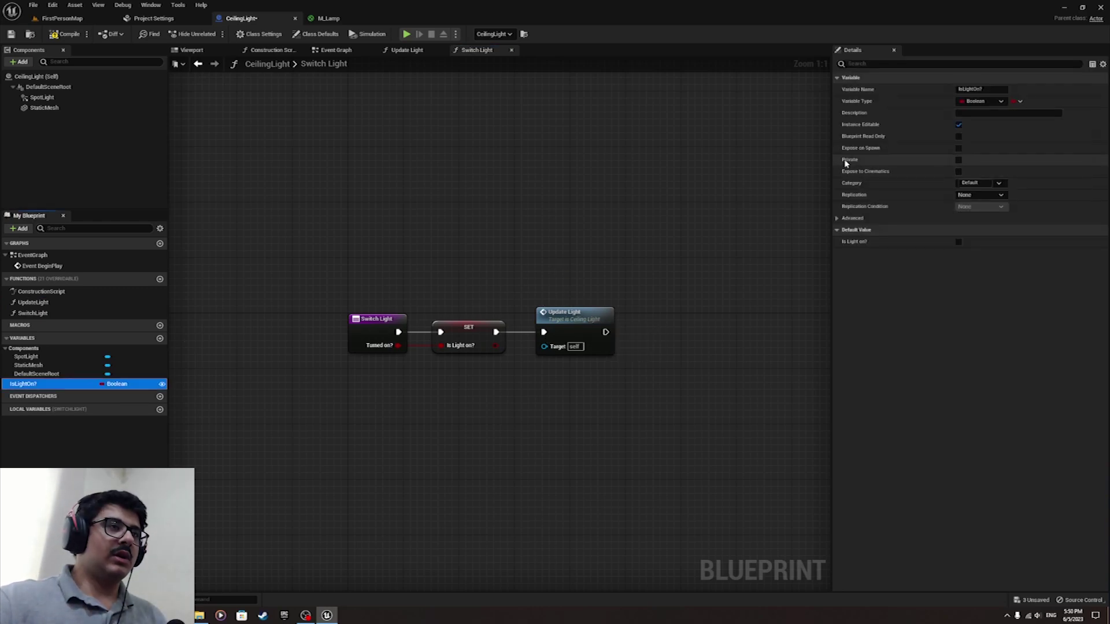
# Mark the IsLightOn? variable as Private and compile the blueprint
pyautogui.click(958, 162)
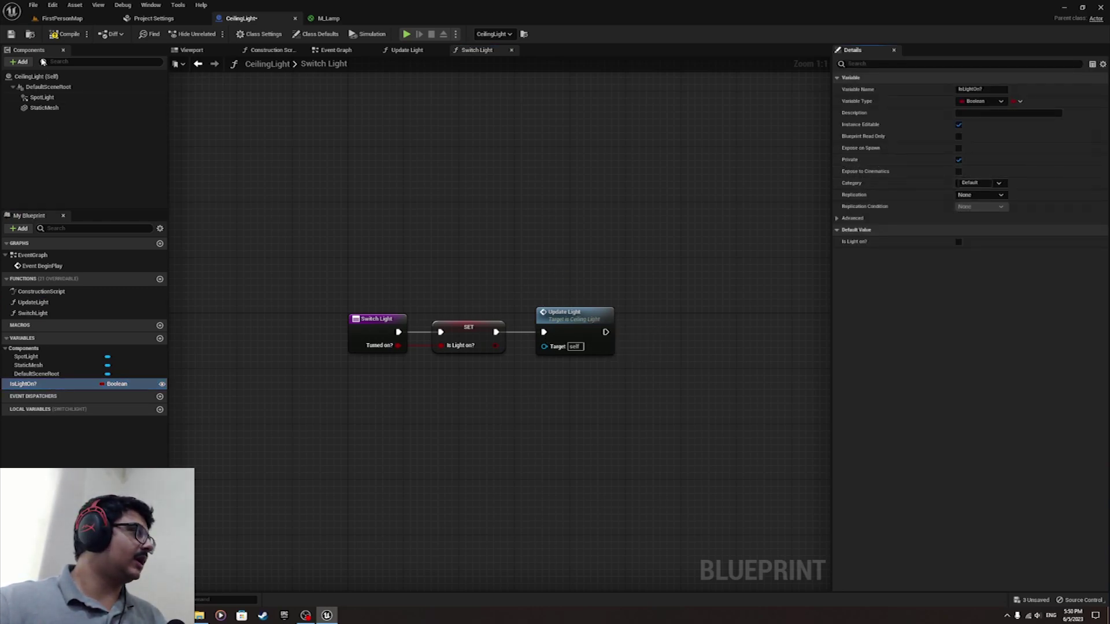
pyautogui.click(64, 34)
pyautogui.doubleClick(44, 383)
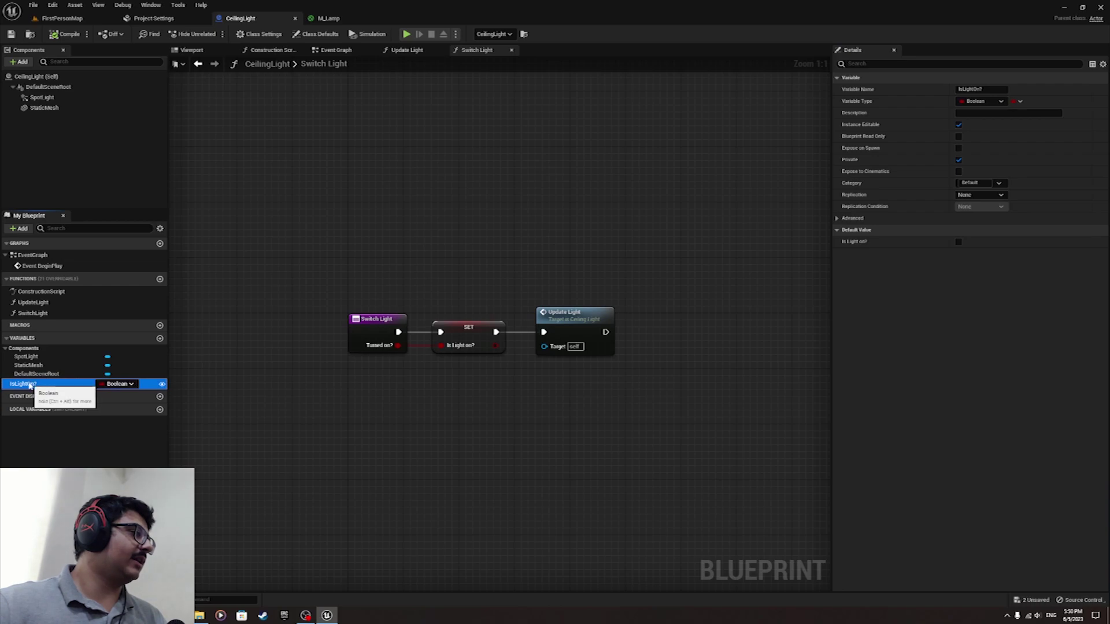
# Play-test FirstPersonMap, comparing the placed CeilingLight with Is Light on? enabled and disabled
pyautogui.click(49, 18)
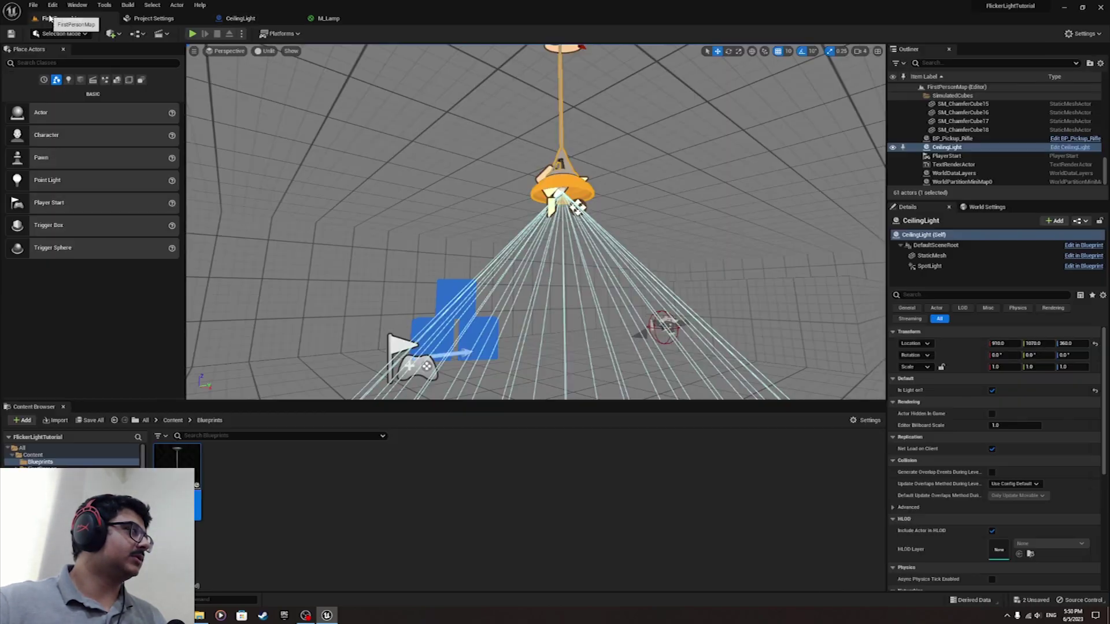
pyautogui.click(192, 33)
pyautogui.press('Escape')
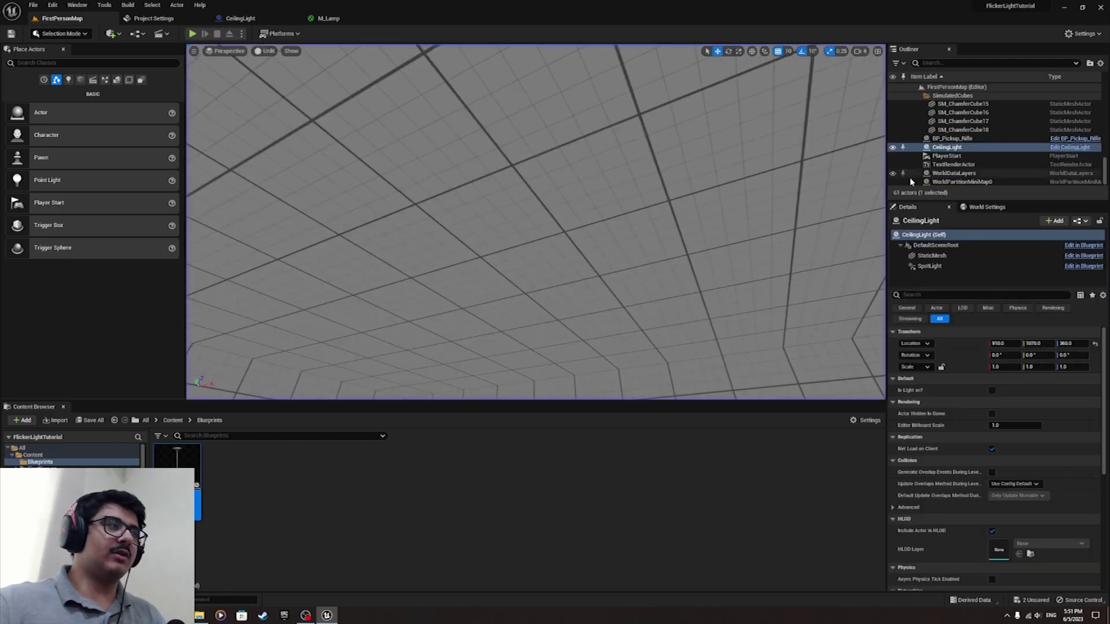
pyautogui.click(192, 33)
pyautogui.press('Escape')
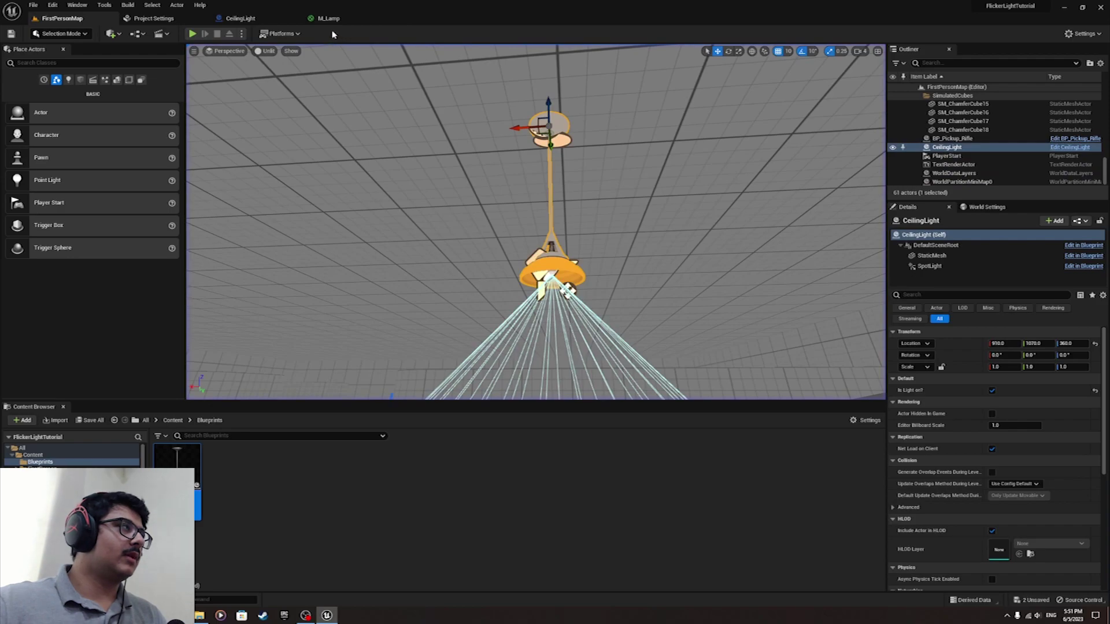
pyautogui.click(328, 18)
pyautogui.click(266, 18)
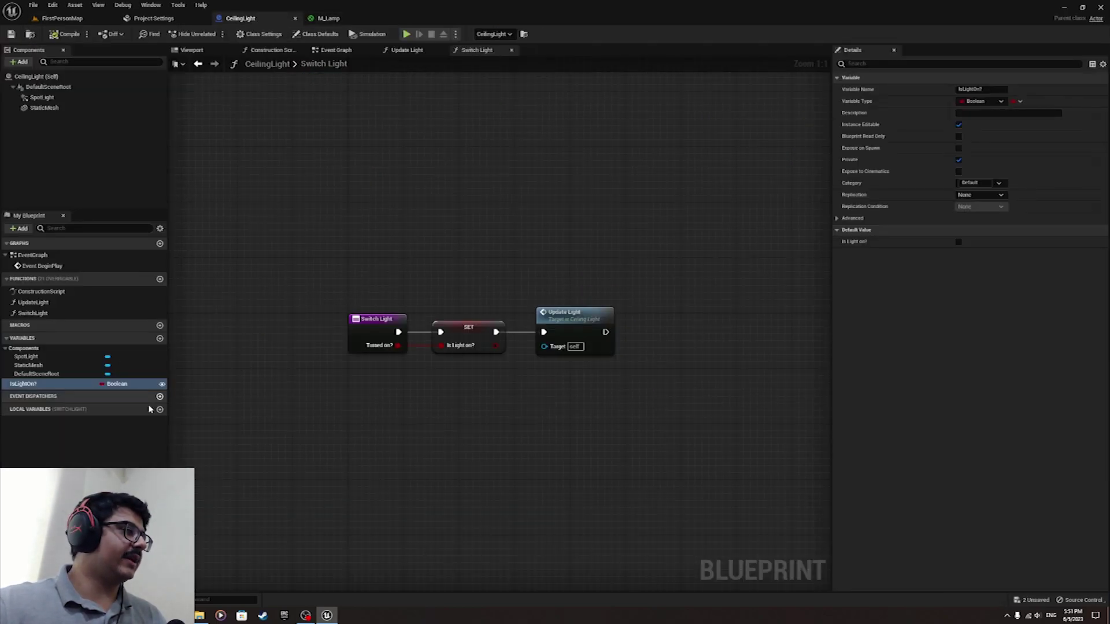
pyautogui.click(572, 338)
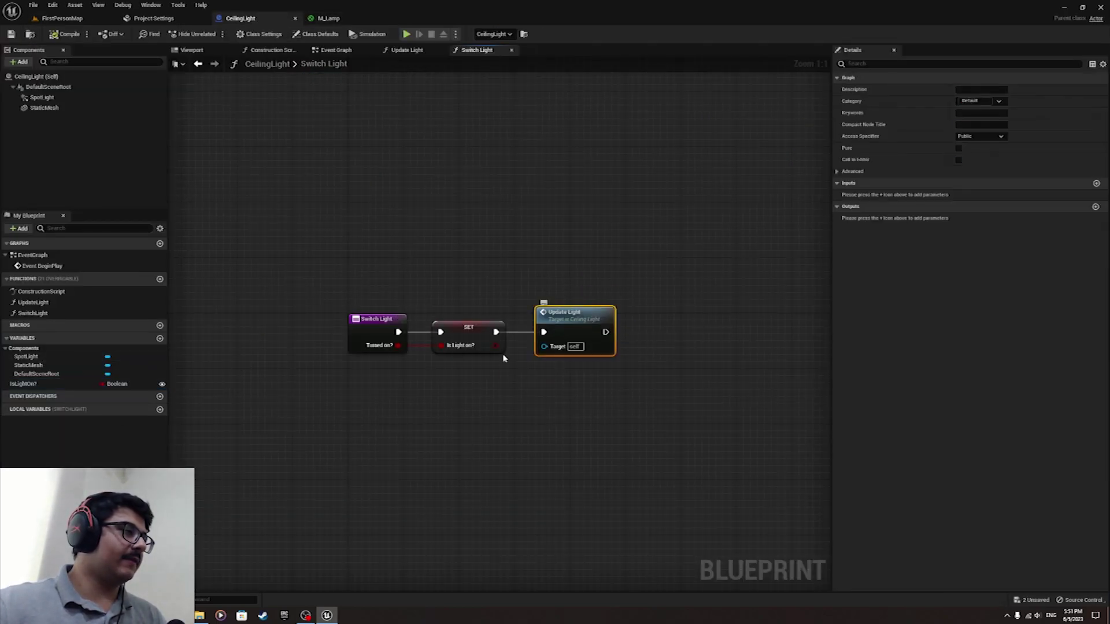
pyautogui.click(192, 367)
# Create an Actor Blueprint Class named Switch in the level project's Blueprints folder
pyautogui.click(62, 18)
pyautogui.moveTo(535, 222); pyautogui.dragTo(804, 202, button='right')
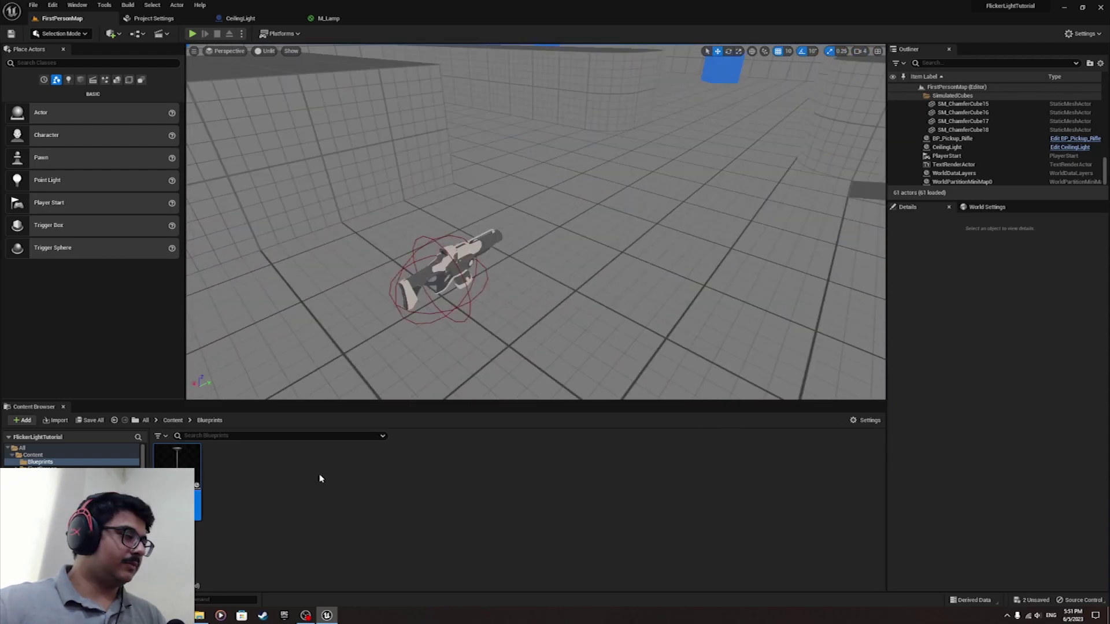
pyautogui.rightClick(320, 479)
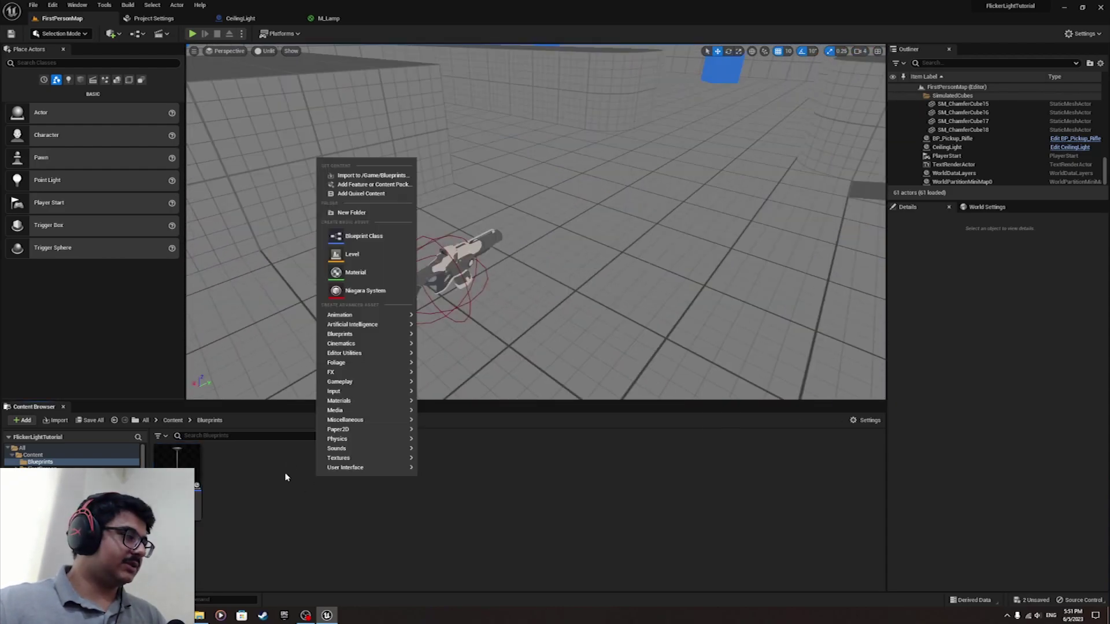
pyautogui.click(352, 243)
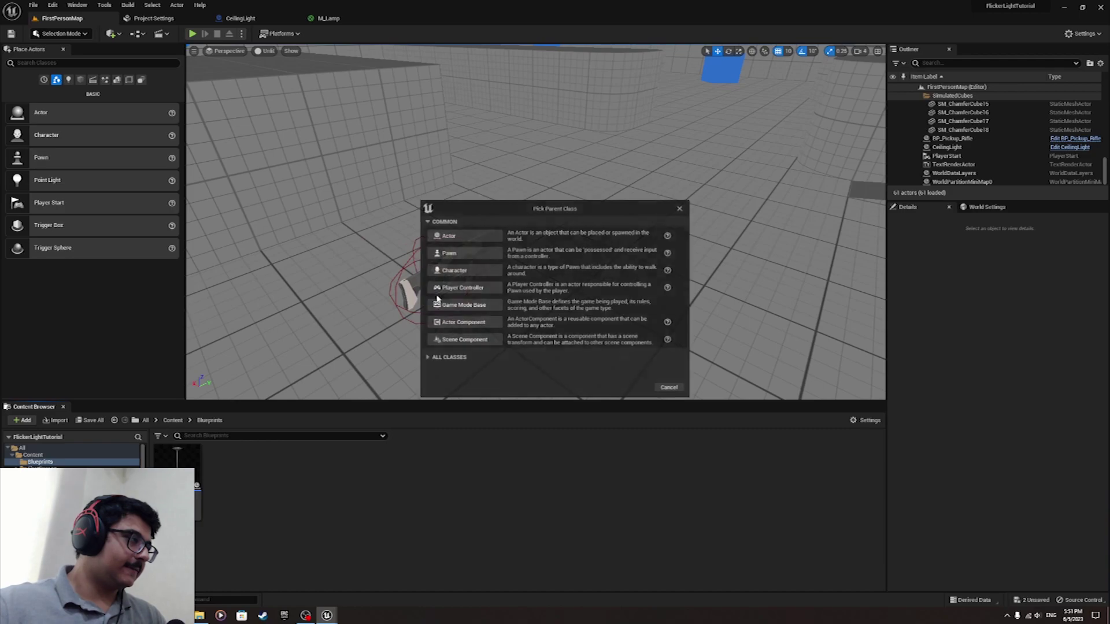
pyautogui.click(456, 236)
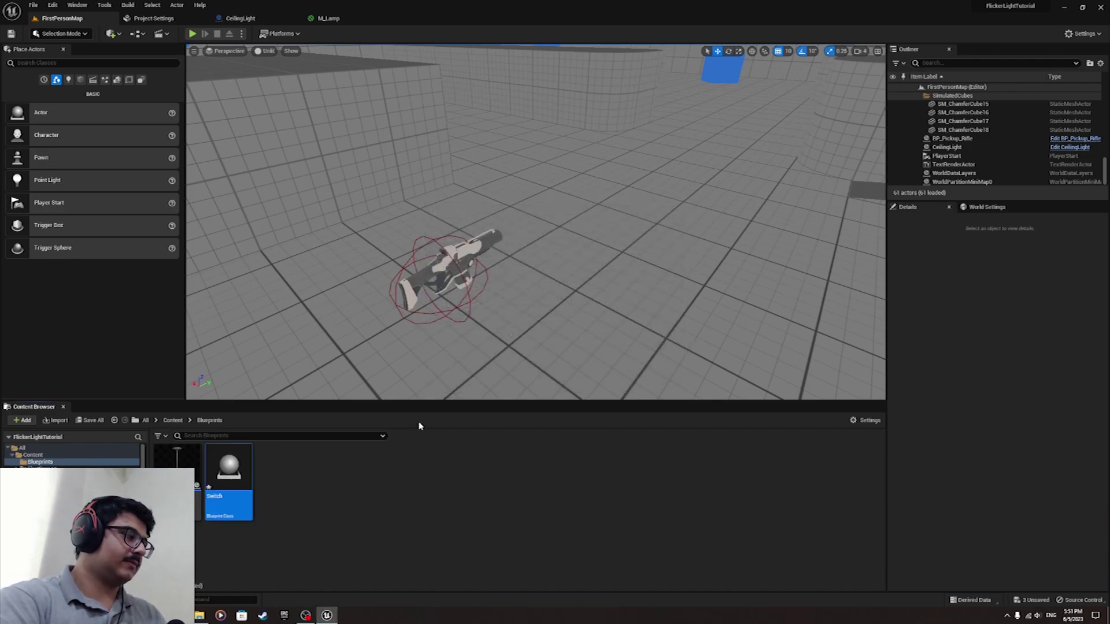
# Add a Cube component to the Switch blueprint and return to the FirstPersonMap level
pyautogui.press('Return')
pyautogui.click(19, 60)
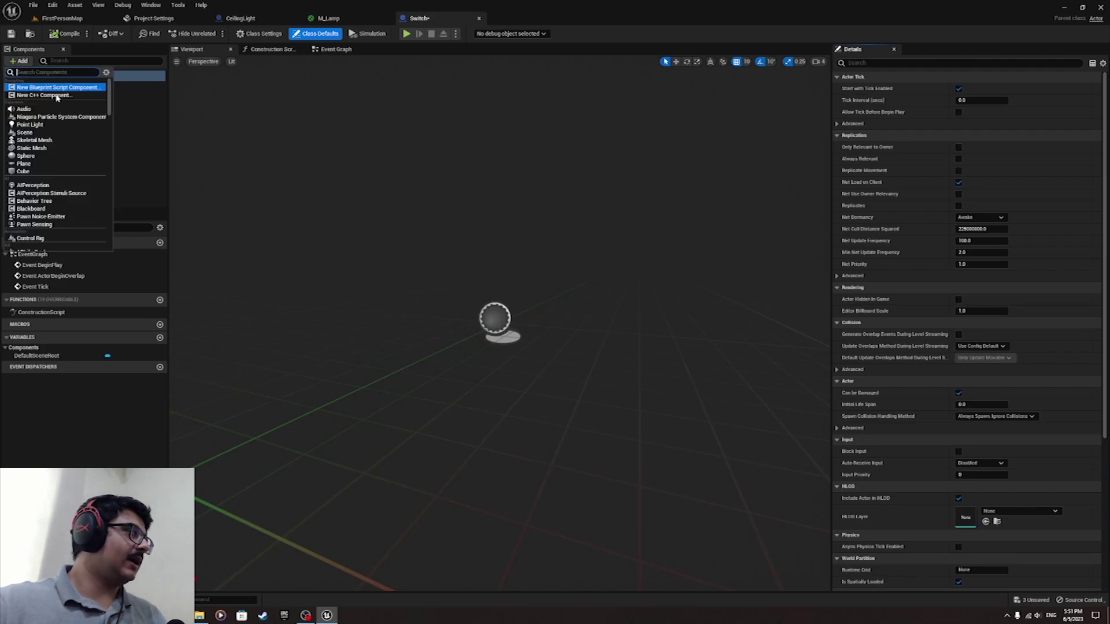
pyautogui.click(25, 172)
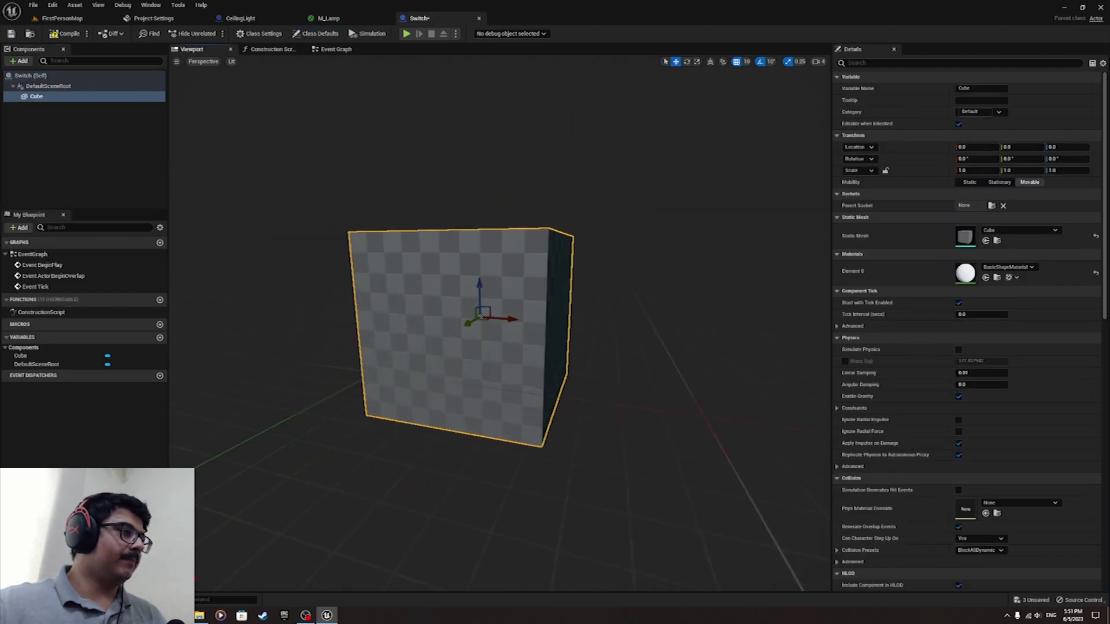
pyautogui.click(62, 18)
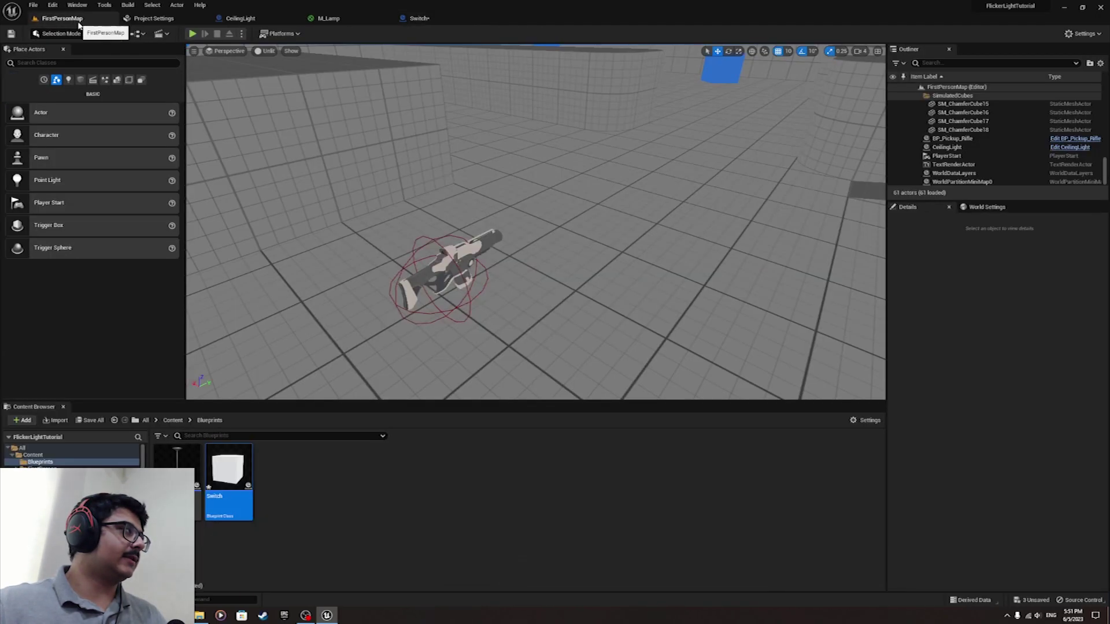
# Scale the Cube component of the Switch blueprint to 0.1, 0.25, 0.25 as a thin switch plate
pyautogui.click(418, 19)
pyautogui.moveTo(581, 361); pyautogui.dragTo(514, 270, button='right')
pyautogui.press('r')
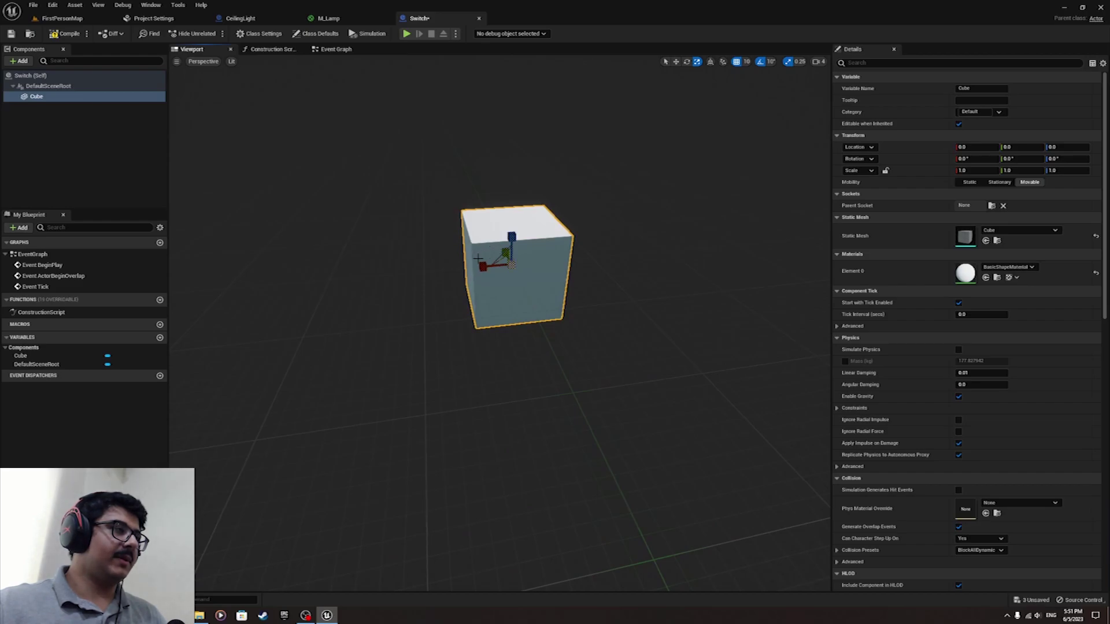
pyautogui.moveTo(482, 266); pyautogui.dragTo(498, 264)
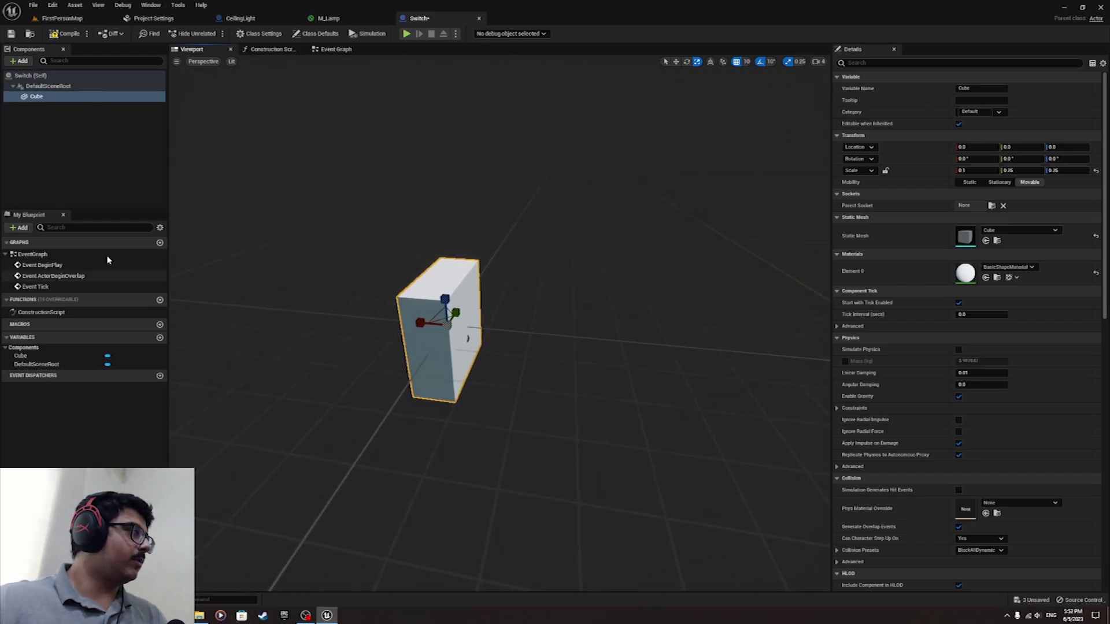
# Duplicate the Cube component, scale the copy to 0.1 on all axes and place it at X location 10
pyautogui.rightClick(46, 98)
pyautogui.click(27, 101)
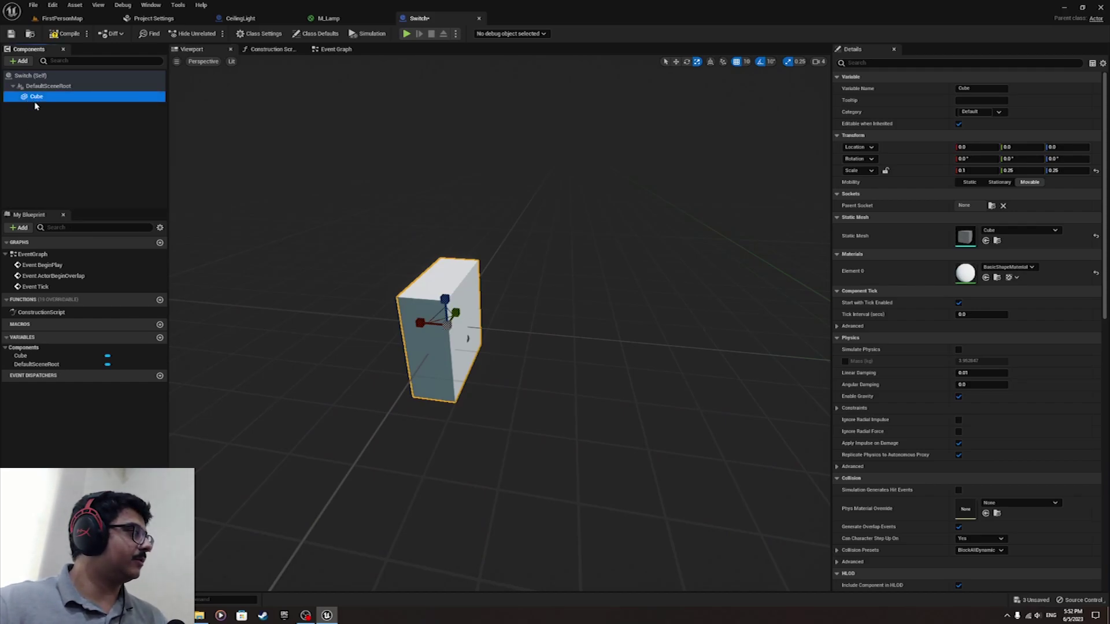
pyautogui.hotkey('ctrl', 'd')
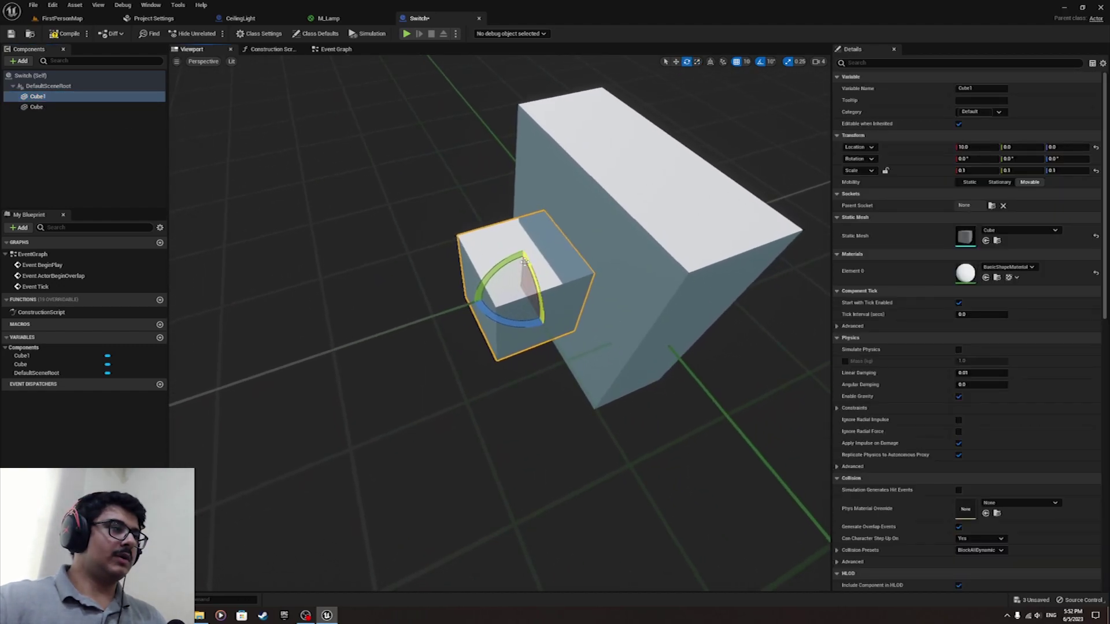
# Try sliding the small cube along its X axis relative to the switch plate, checking it from the side
pyautogui.press('q')
pyautogui.press('Escape')
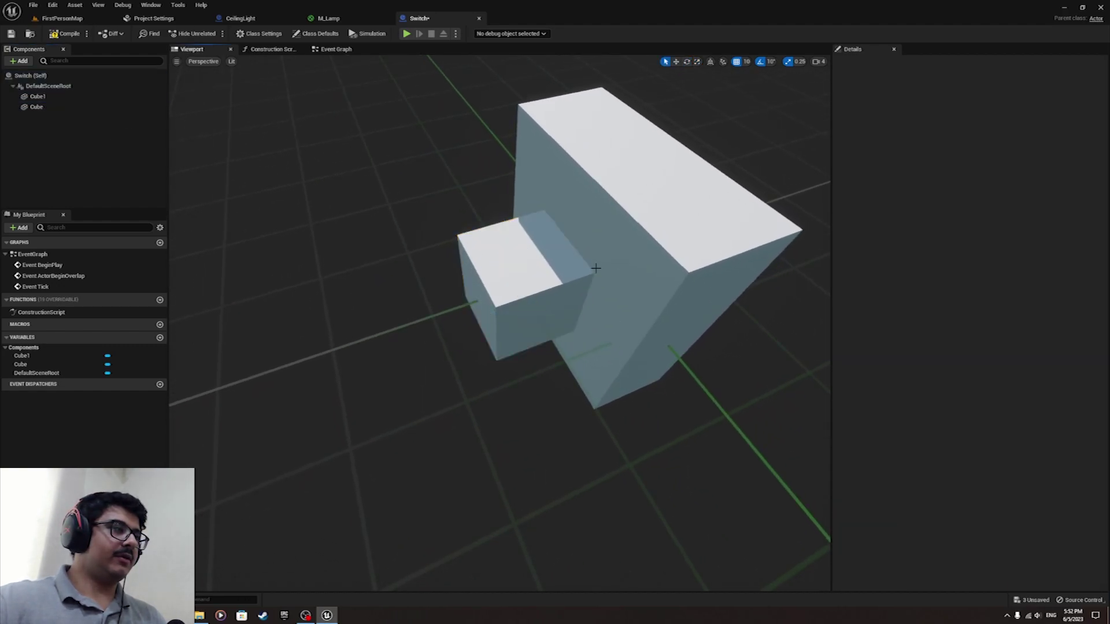
pyautogui.moveTo(595, 268); pyautogui.dragTo(578, 203, button='right')
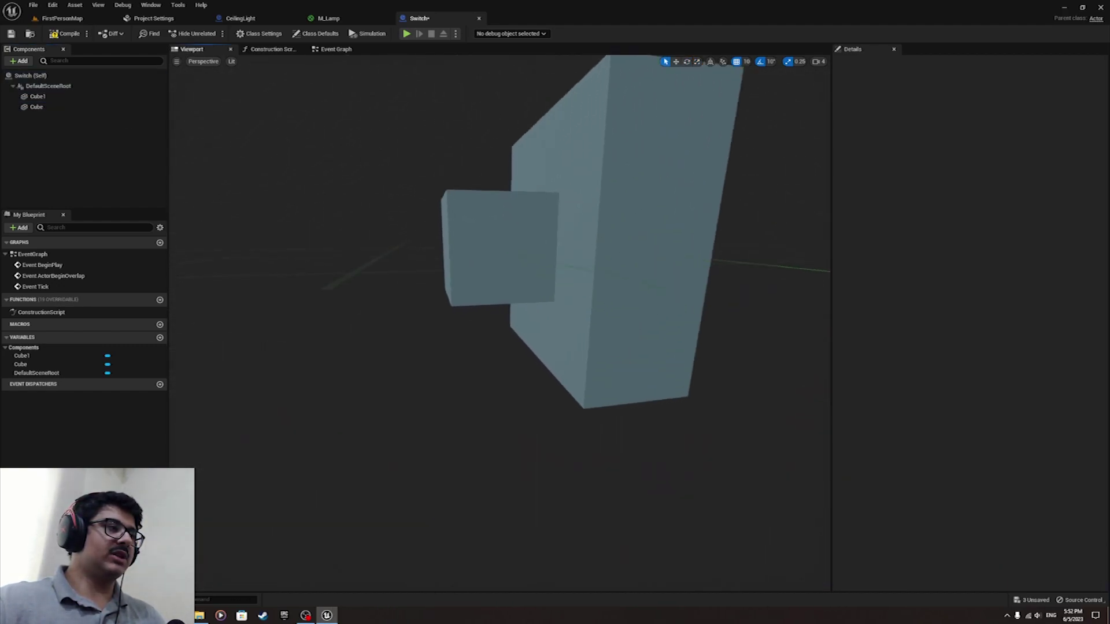
pyautogui.moveTo(554, 261)
pyautogui.mouseDown(button='right')
pyautogui.moveTo(549, 248)
pyautogui.moveTo(521, 249)
pyautogui.moveTo(515, 294)
pyautogui.moveTo(554, 260)
pyautogui.mouseUp(button='right')
pyautogui.click(552, 260)
pyautogui.press('e')
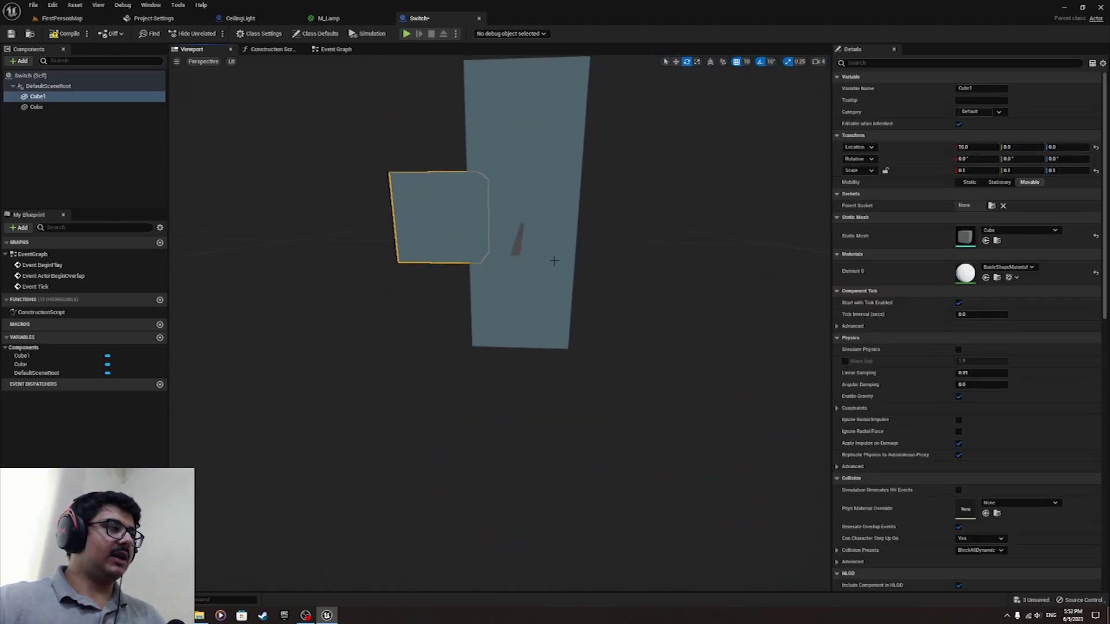
pyautogui.scroll(-3, 554, 260)
pyautogui.press('w')
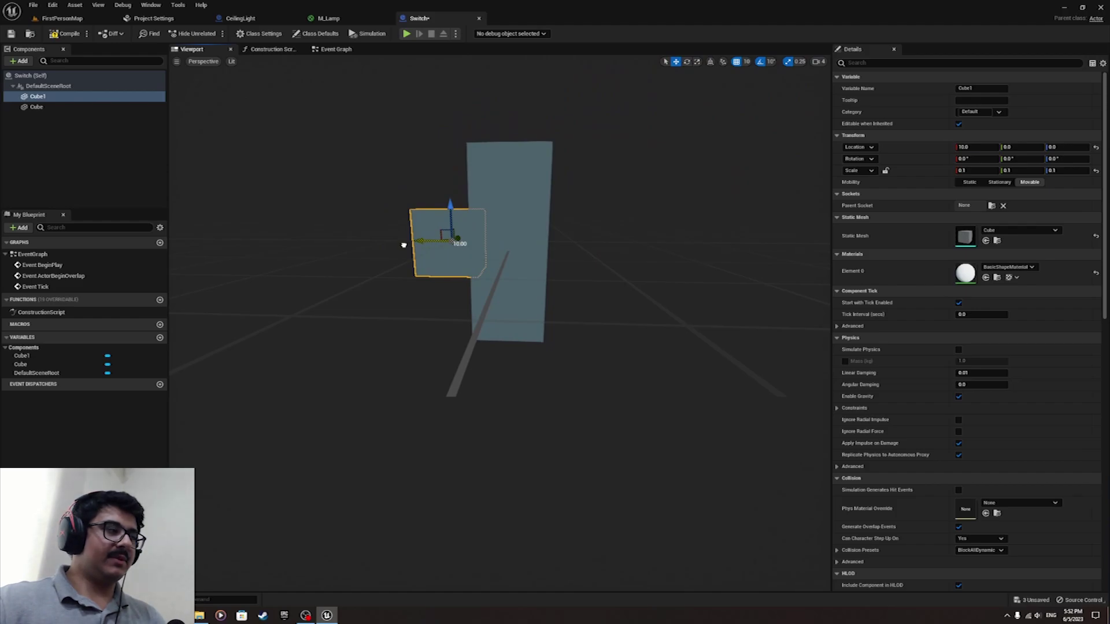
pyautogui.moveTo(403, 245)
pyautogui.mouseDown(button='right')
pyautogui.moveTo(347, 257)
pyautogui.moveTo(398, 257)
pyautogui.mouseUp(button='right')
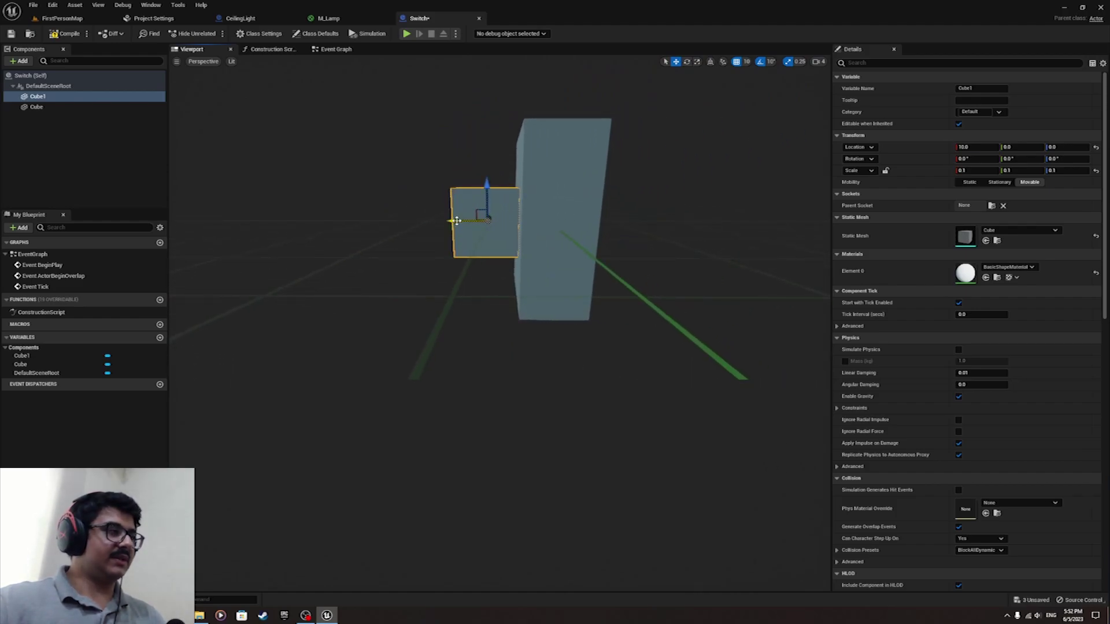
pyautogui.moveTo(457, 221); pyautogui.dragTo(478, 238)
# Add a Boolean variable named IsSwitchedOn? and remove the default event nodes from the Event Graph
pyautogui.click(336, 49)
pyautogui.click(159, 338)
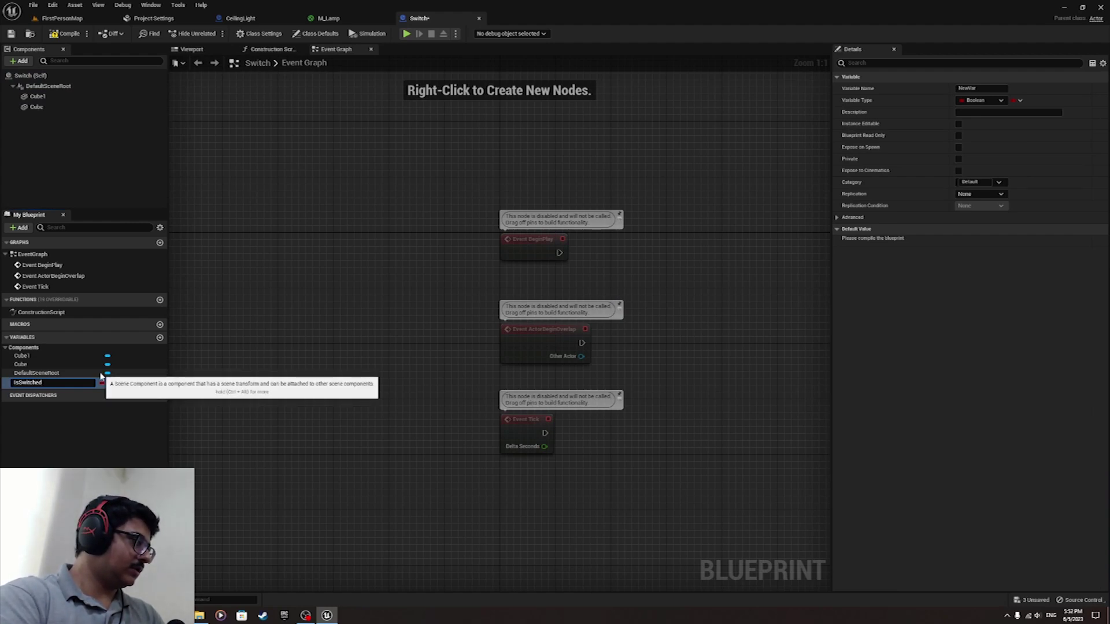
pyautogui.write('IsSwitchedOn?')
pyautogui.press('Return')
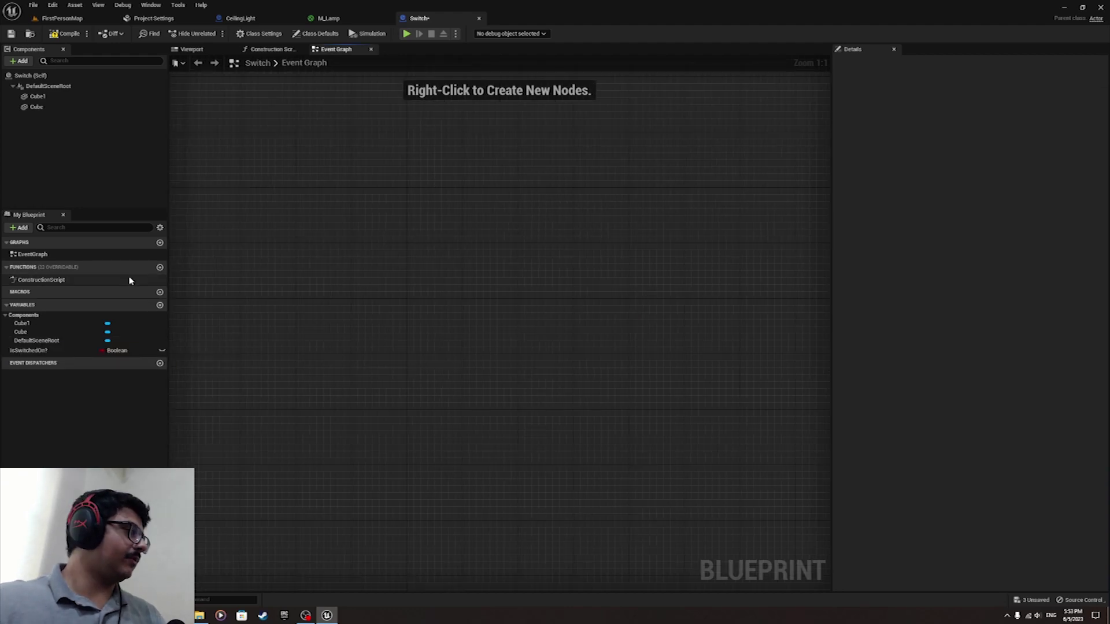
# Create a function named UpdateSwitch and place an IsSwitchedOn? getter below its entry node
pyautogui.click(160, 267)
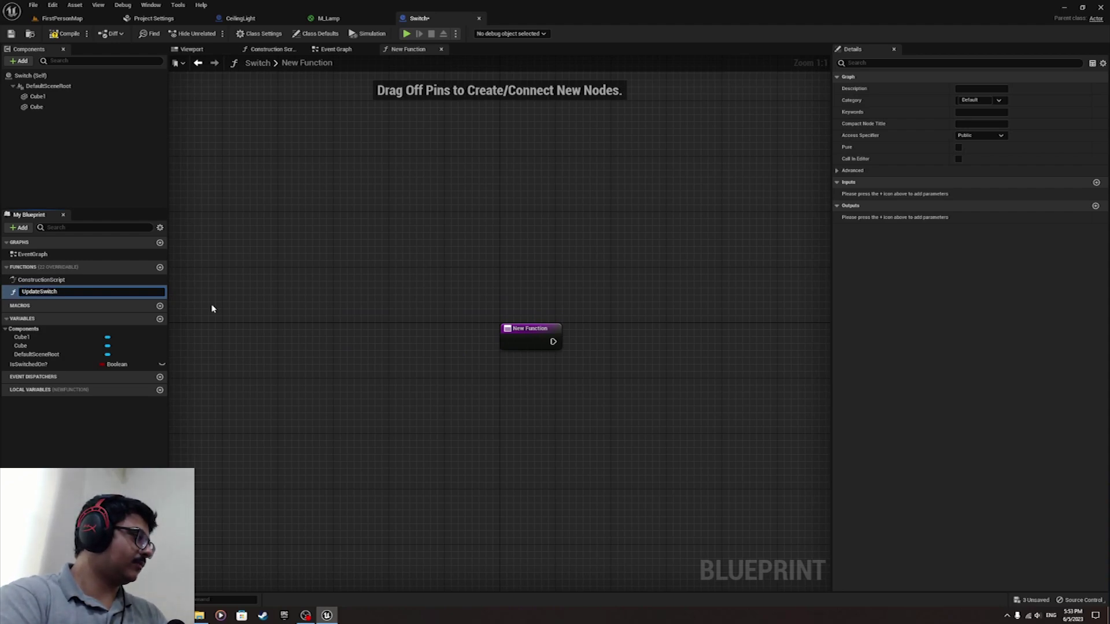
pyautogui.press('Return')
pyautogui.moveTo(316, 294); pyautogui.dragTo(219, 302, button='right')
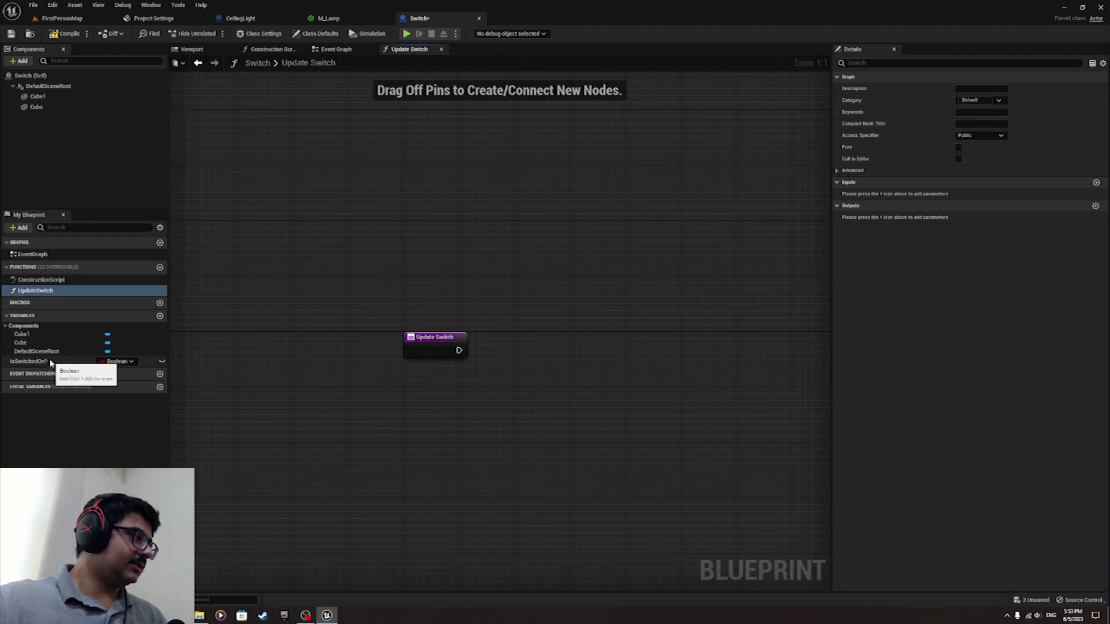
pyautogui.moveTo(34, 362); pyautogui.dragTo(435, 399)
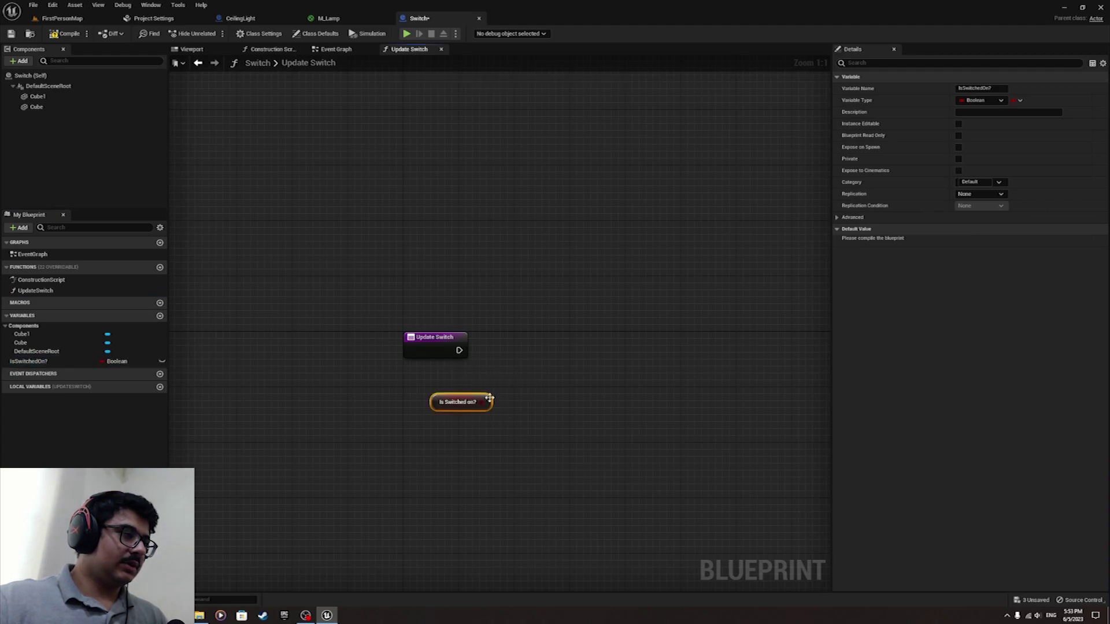
pyautogui.moveTo(486, 397); pyautogui.dragTo(452, 392, button='right')
pyautogui.moveTo(416, 403); pyautogui.dragTo(387, 392)
pyautogui.click(461, 205)
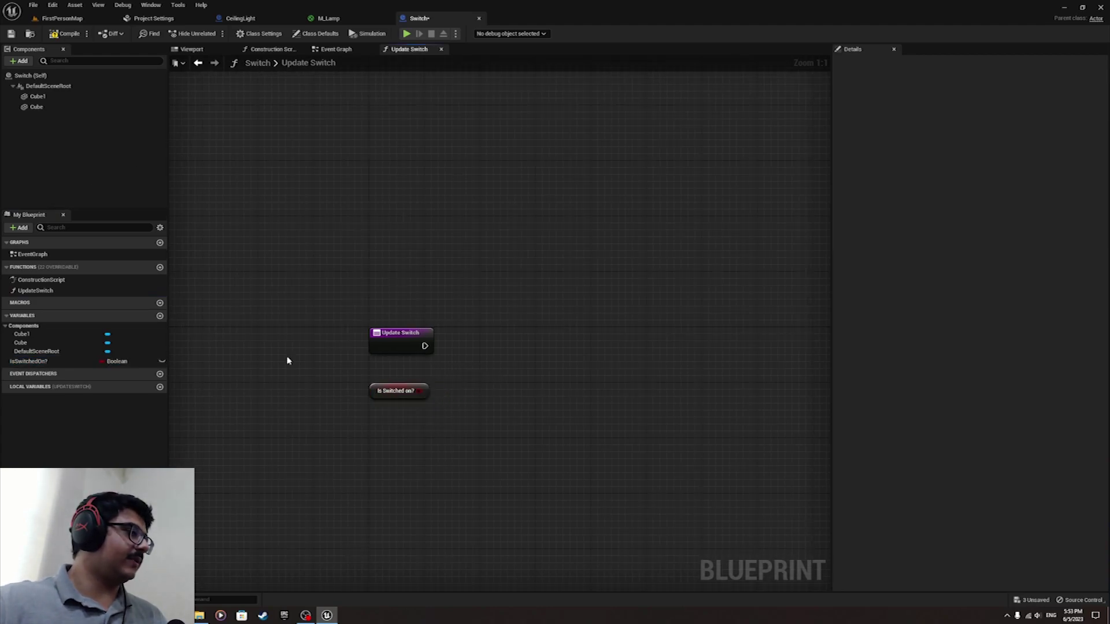
# Rename the small cube component Cube1 as Button
pyautogui.click(197, 49)
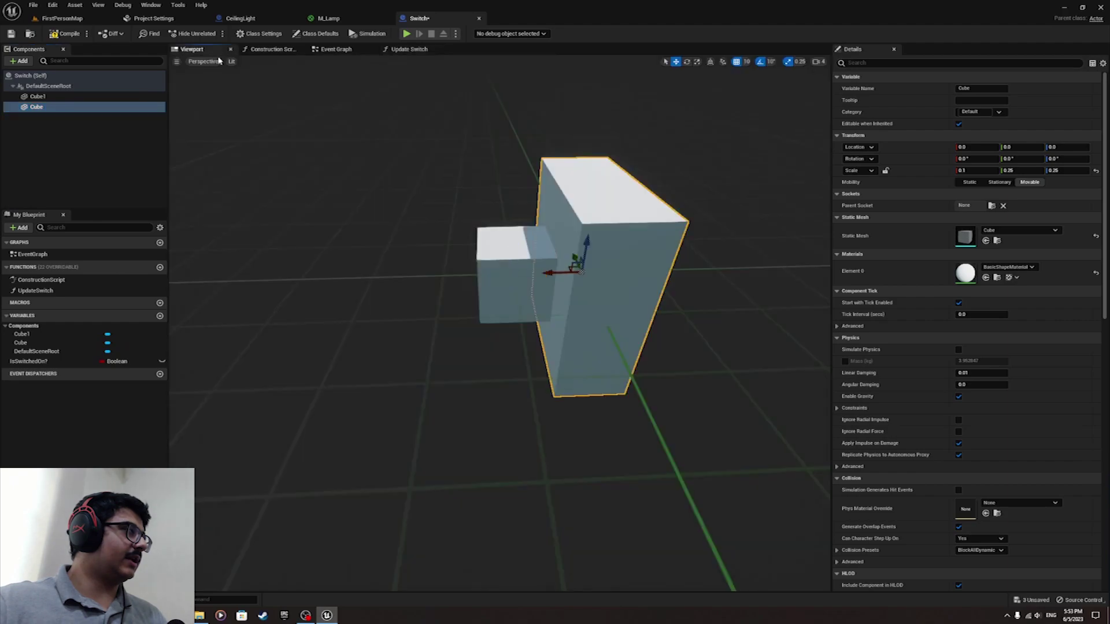
pyautogui.click(491, 284)
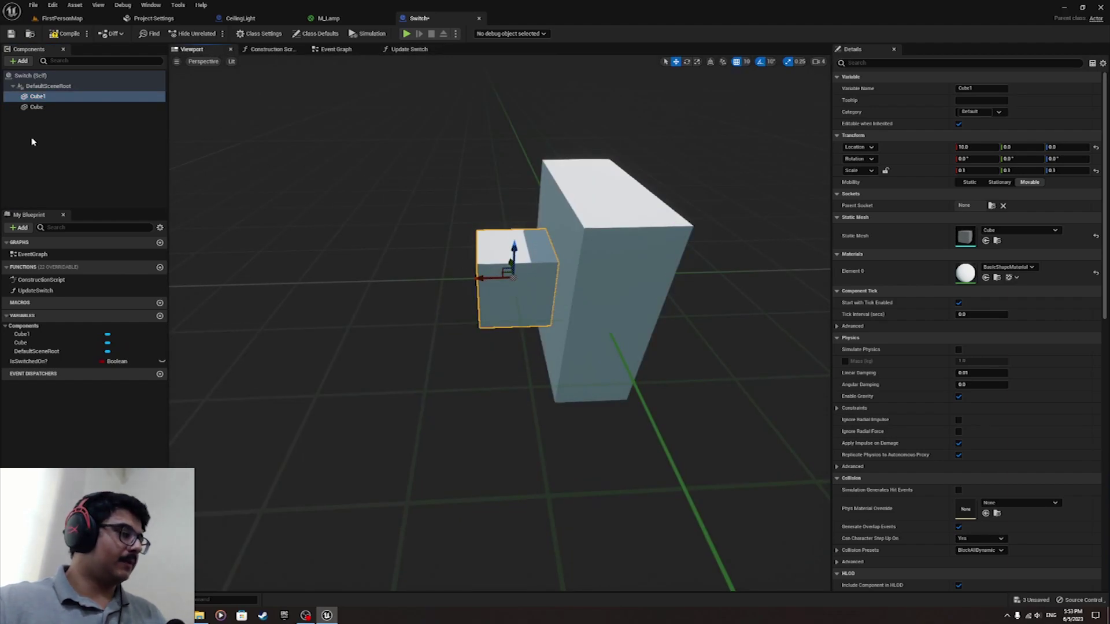
pyautogui.click(33, 99)
pyautogui.press('F2')
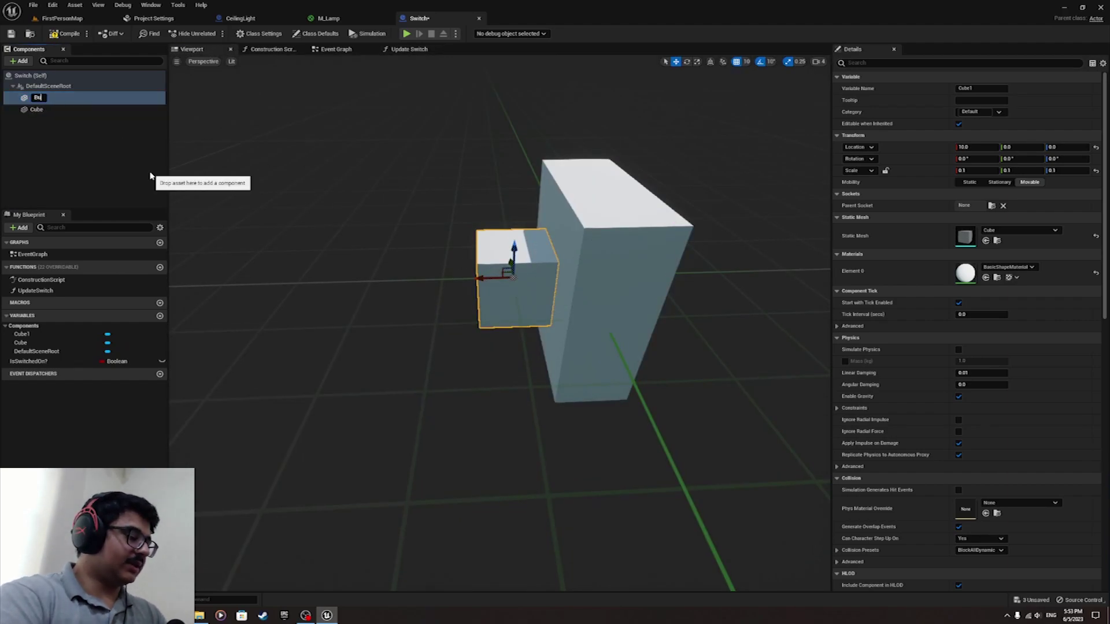
pyautogui.press('Return')
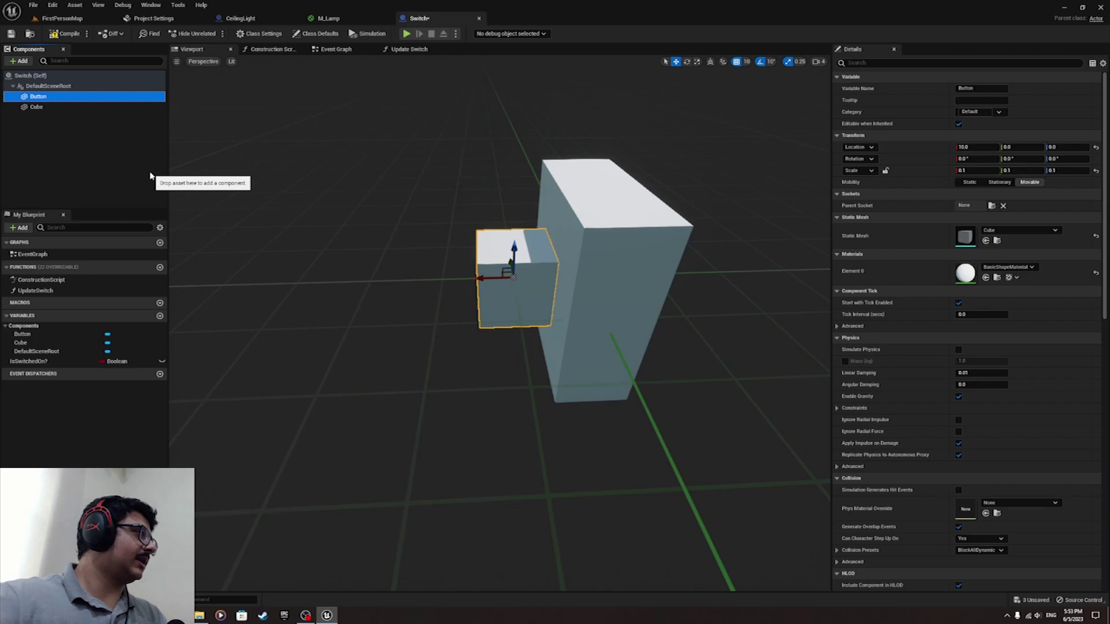
# Add a Set Relative Location node targeting Button in UpdateSwitch and connect it to the function's entry node
pyautogui.click(399, 51)
pyautogui.moveTo(44, 98); pyautogui.dragTo(474, 370)
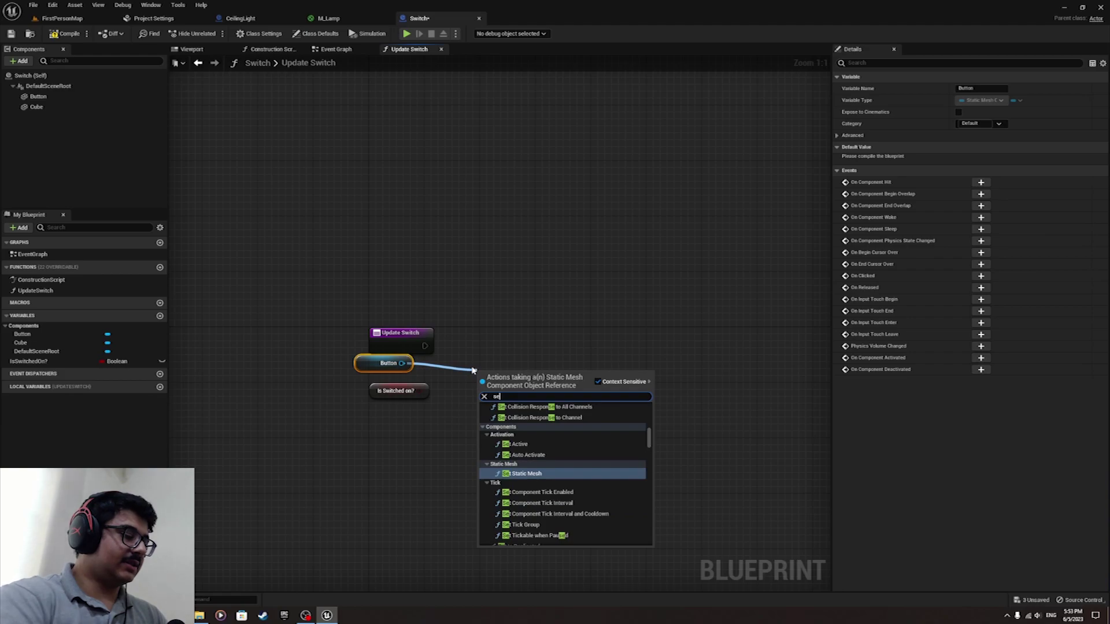
pyautogui.write('set relat')
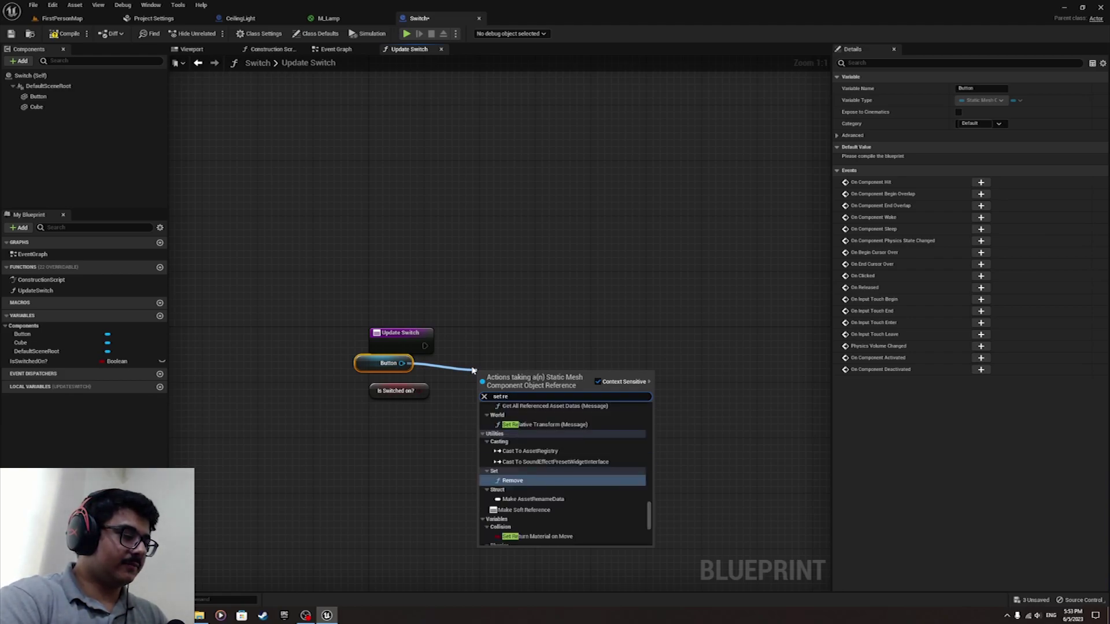
pyautogui.press('Up')
pyautogui.press('Up')
pyautogui.press('Up')
pyautogui.press('Return')
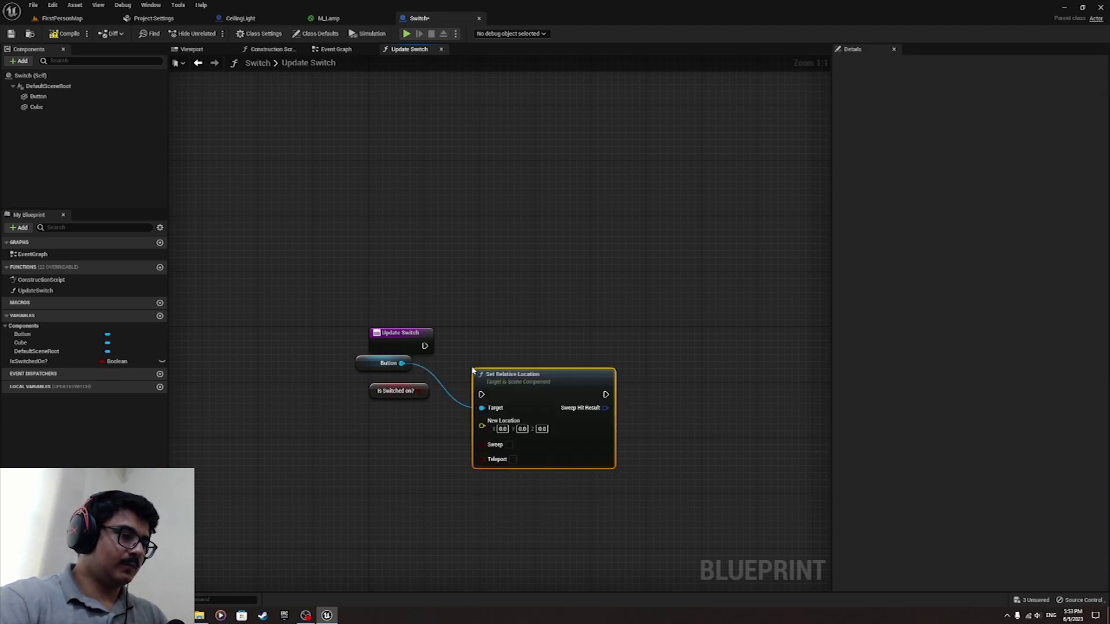
pyautogui.moveTo(482, 399); pyautogui.dragTo(427, 347)
pyautogui.moveTo(515, 386); pyautogui.dragTo(522, 338)
# Feed New Location from a Select Vector node and connect IsSwitchedOn? to its Pick A input
pyautogui.moveTo(397, 394); pyautogui.dragTo(327, 428)
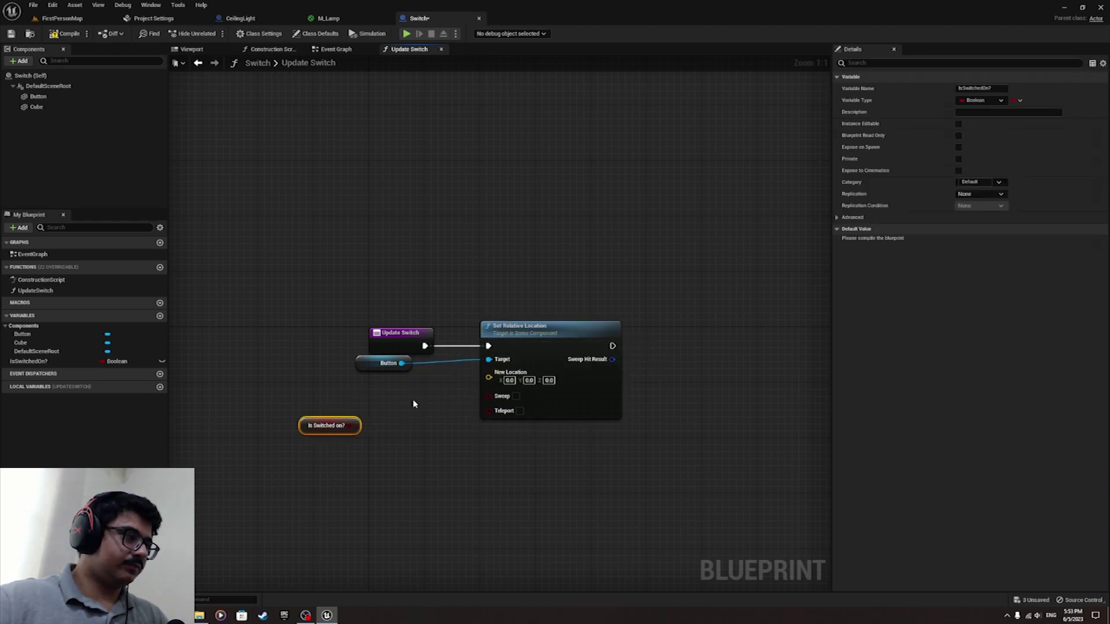
pyautogui.moveTo(488, 378); pyautogui.dragTo(458, 411)
pyautogui.write('selec')
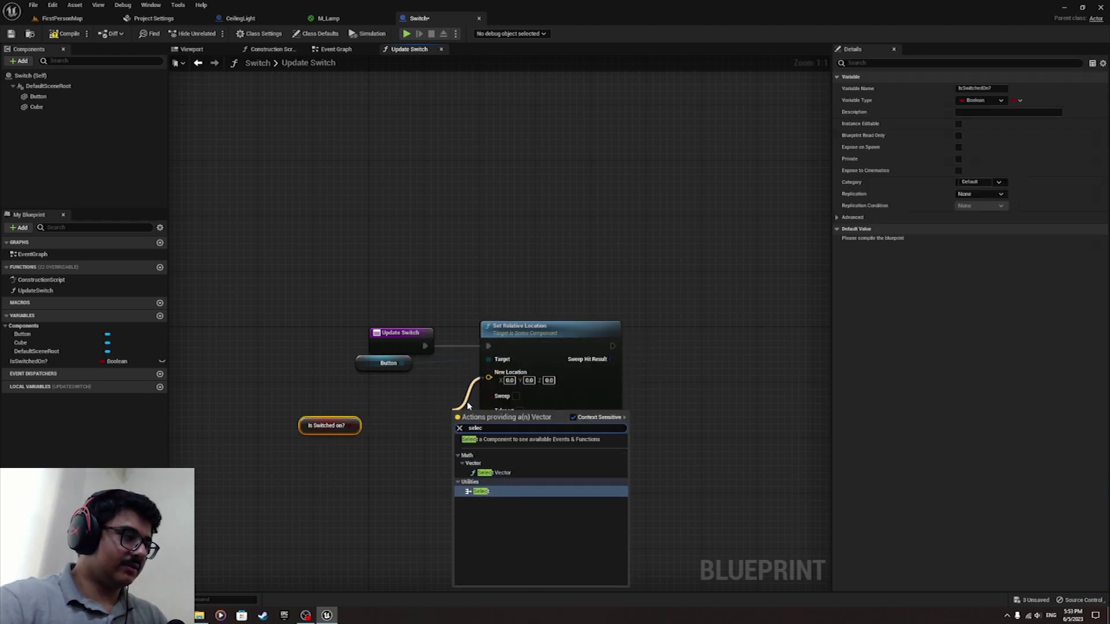
pyautogui.press('Up')
pyautogui.press('Return')
pyautogui.moveTo(350, 426); pyautogui.dragTo(466, 457)
pyautogui.moveTo(507, 458); pyautogui.dragTo(423, 464)
pyautogui.moveTo(338, 434); pyautogui.dragTo(231, 345)
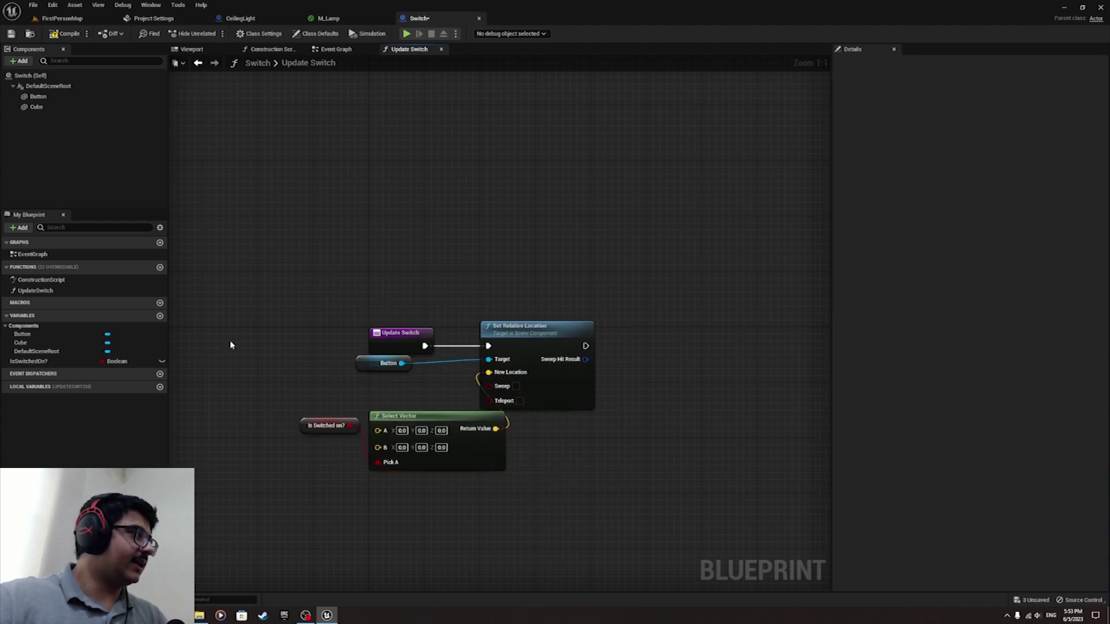
# Try the Button component at X location 1 to preview the pressed position, and set it back to 10
pyautogui.click(38, 96)
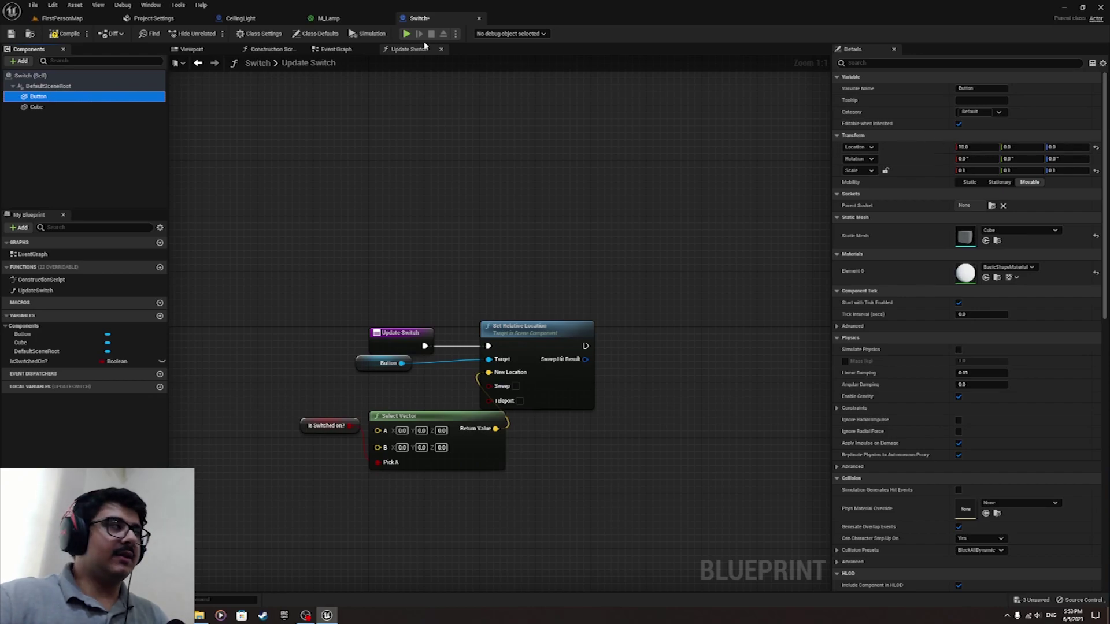
pyautogui.click(193, 48)
pyautogui.click(632, 225)
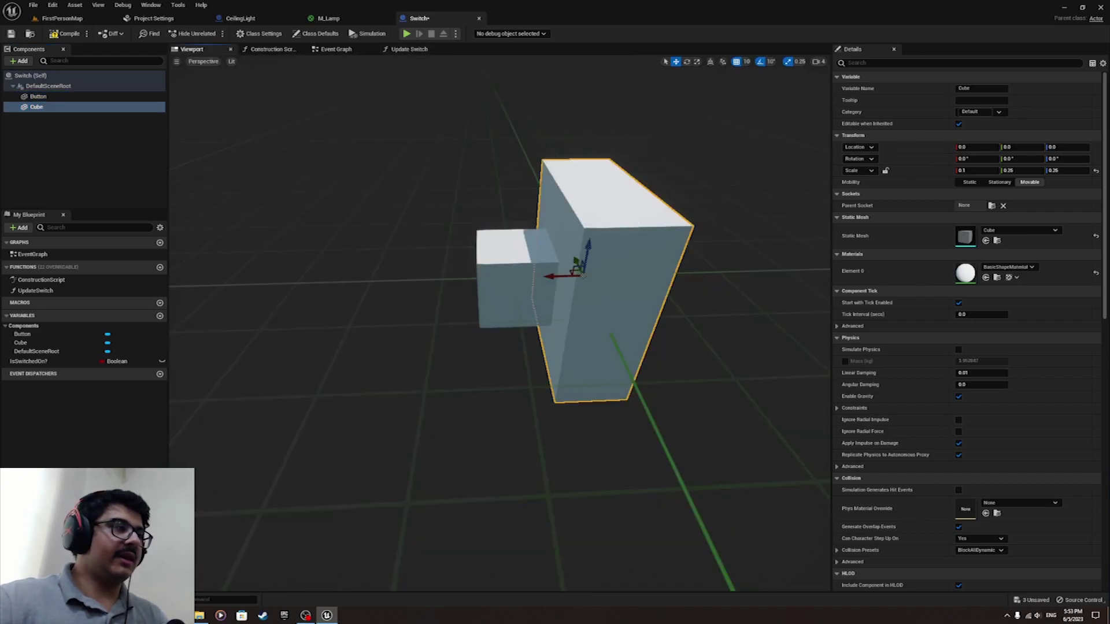
pyautogui.click(511, 276)
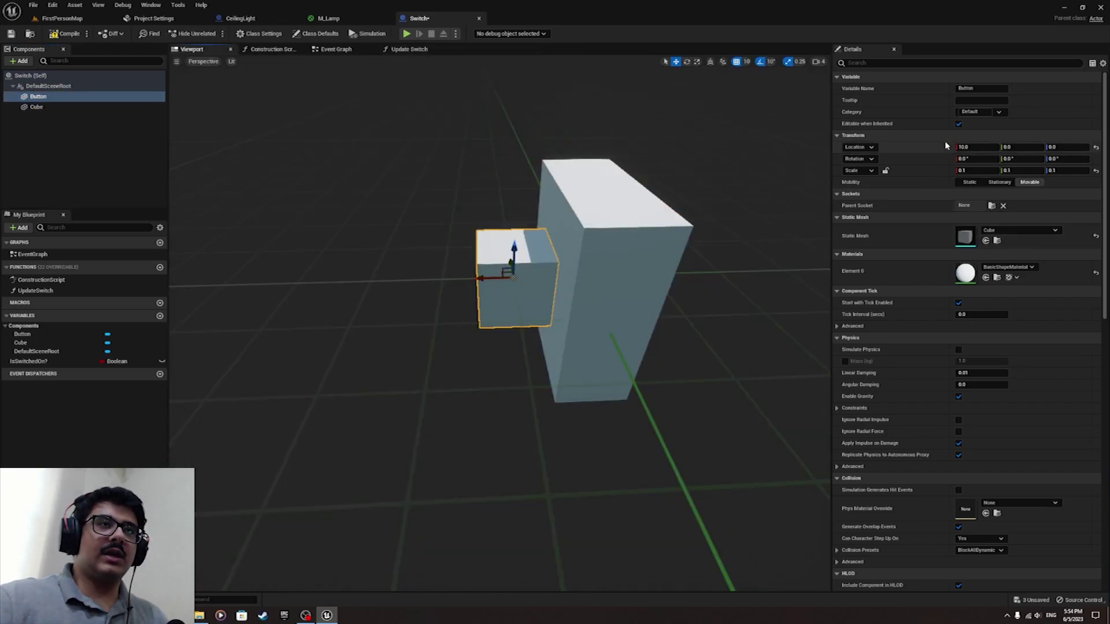
pyautogui.write('10')
pyautogui.press('Return')
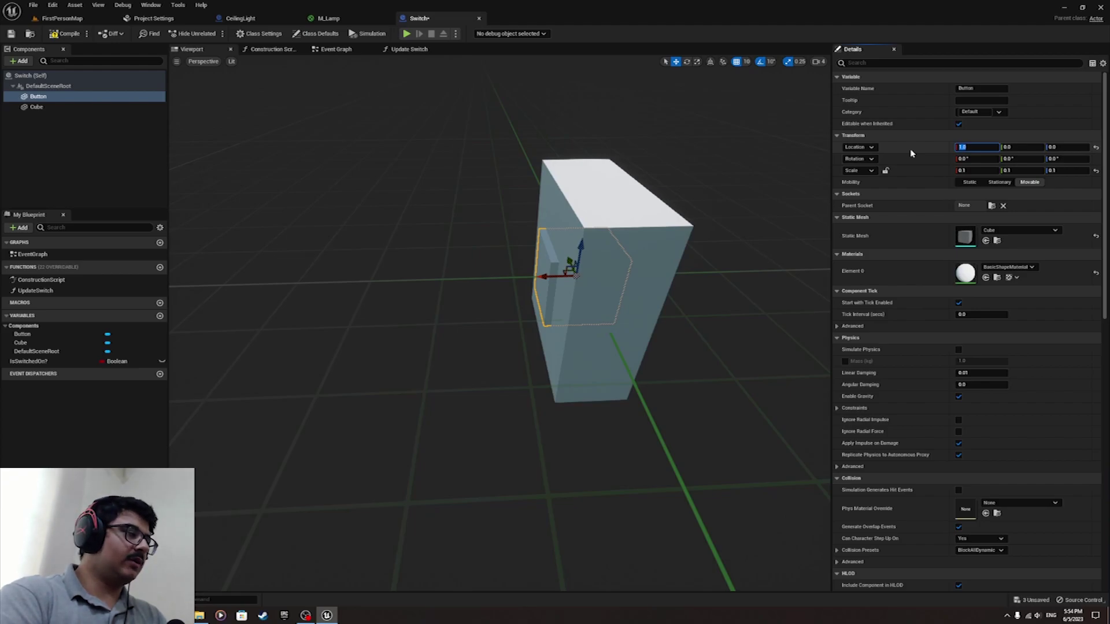
pyautogui.press('Return')
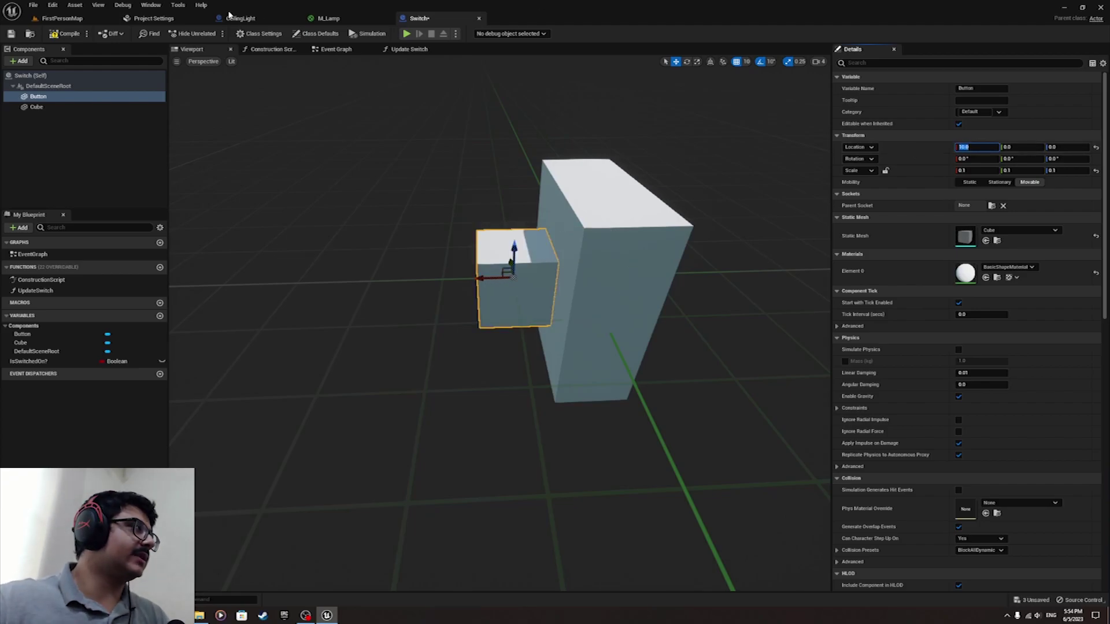
# Set the Select Vector node's A input to X 1 and its B input to X 10
pyautogui.click(399, 50)
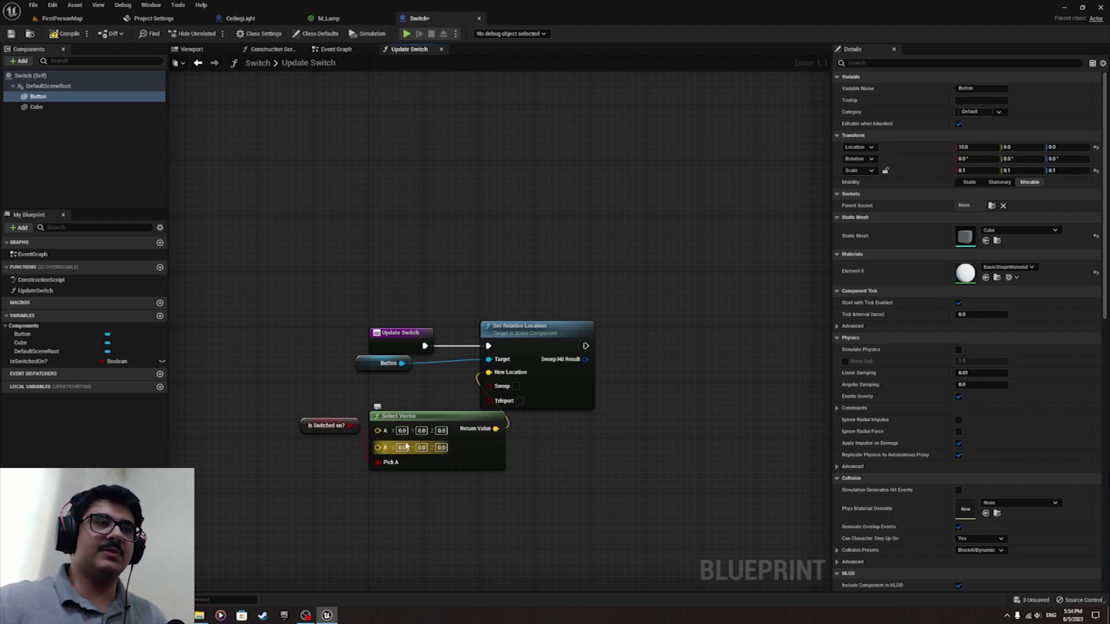
pyautogui.moveTo(315, 426); pyautogui.dragTo(308, 454)
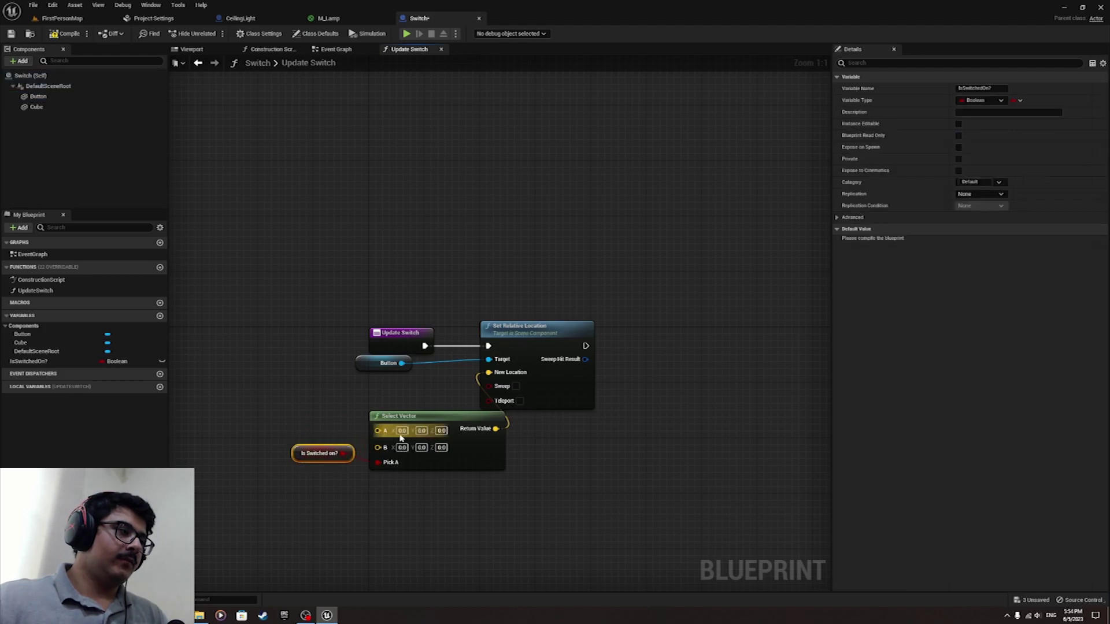
pyautogui.write('1')
pyautogui.press('Return')
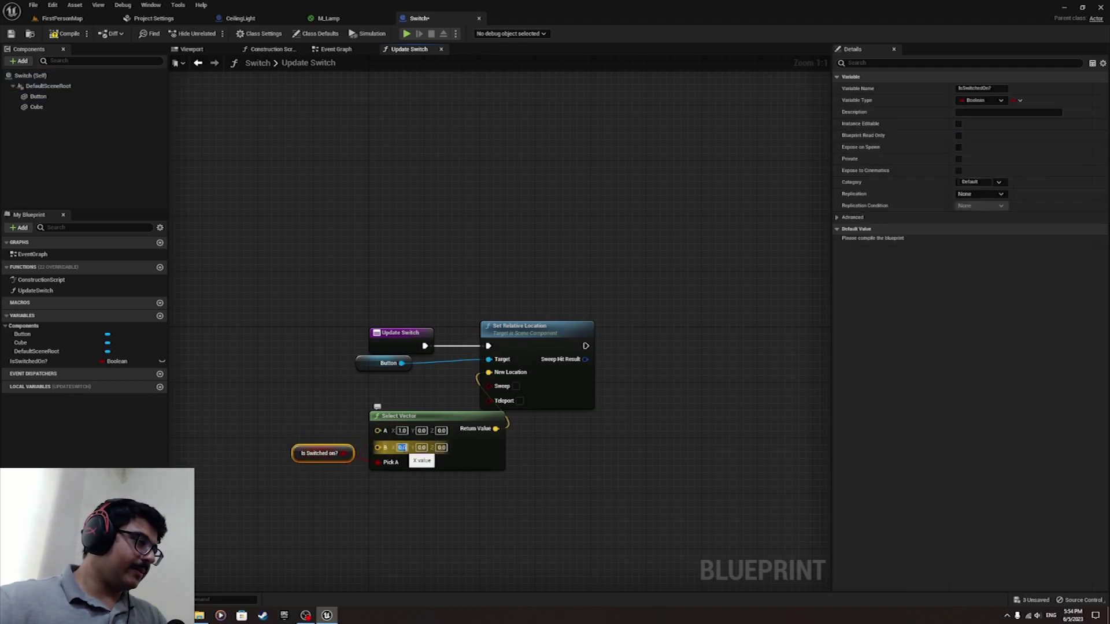
pyautogui.write('10')
# Arrange the Select Vector and IsSwitchedOn? nodes beside Set Relative Location, and compile and save the Switch blueprint
pyautogui.moveTo(330, 427); pyautogui.dragTo(441, 479)
pyautogui.moveTo(493, 454); pyautogui.dragTo(445, 434)
pyautogui.click(503, 328)
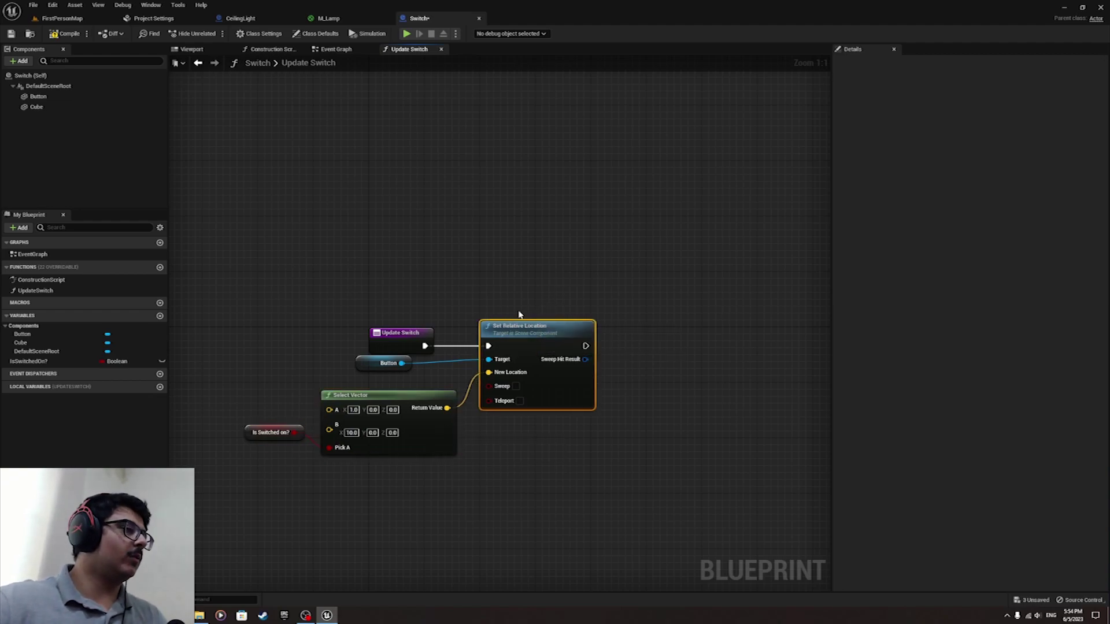
pyautogui.moveTo(605, 318); pyautogui.dragTo(631, 288, button='right')
pyautogui.moveTo(288, 373); pyautogui.dragTo(297, 382)
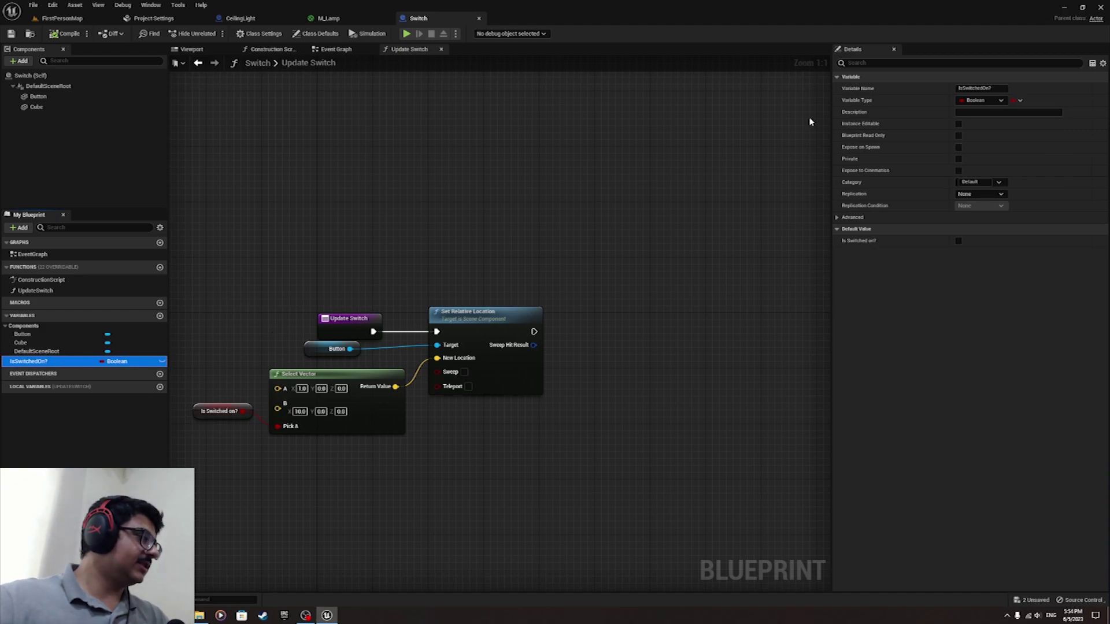
# Make the IsSwitchedOn? variable private, and add two functions to the Switch blueprint, naming the first one GetIsSwitchedOn?
pyautogui.click(958, 160)
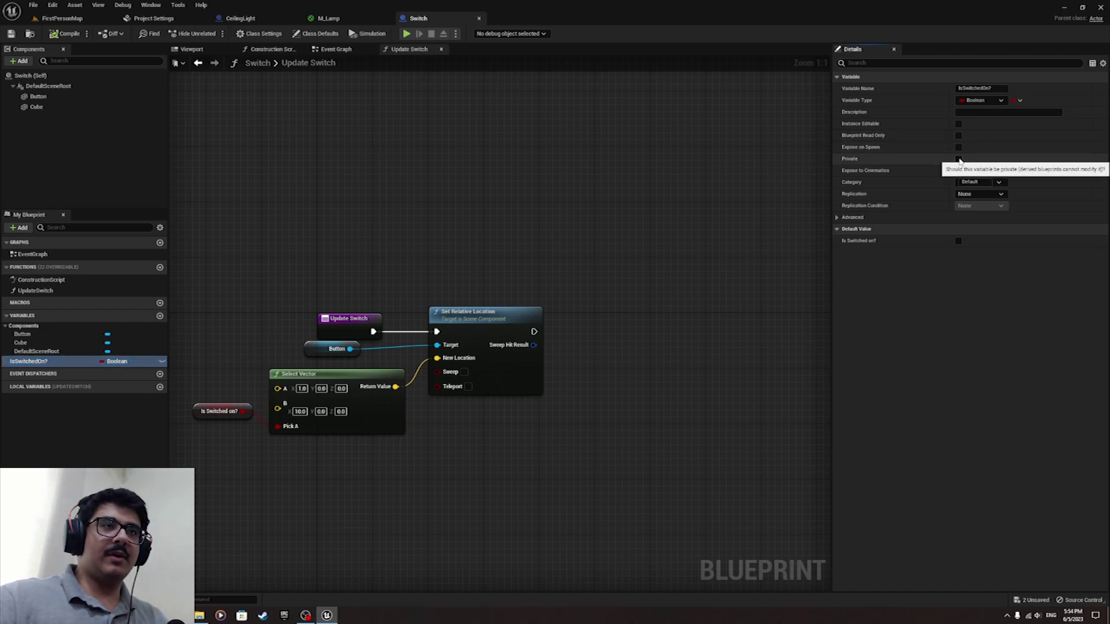
pyautogui.click(958, 159)
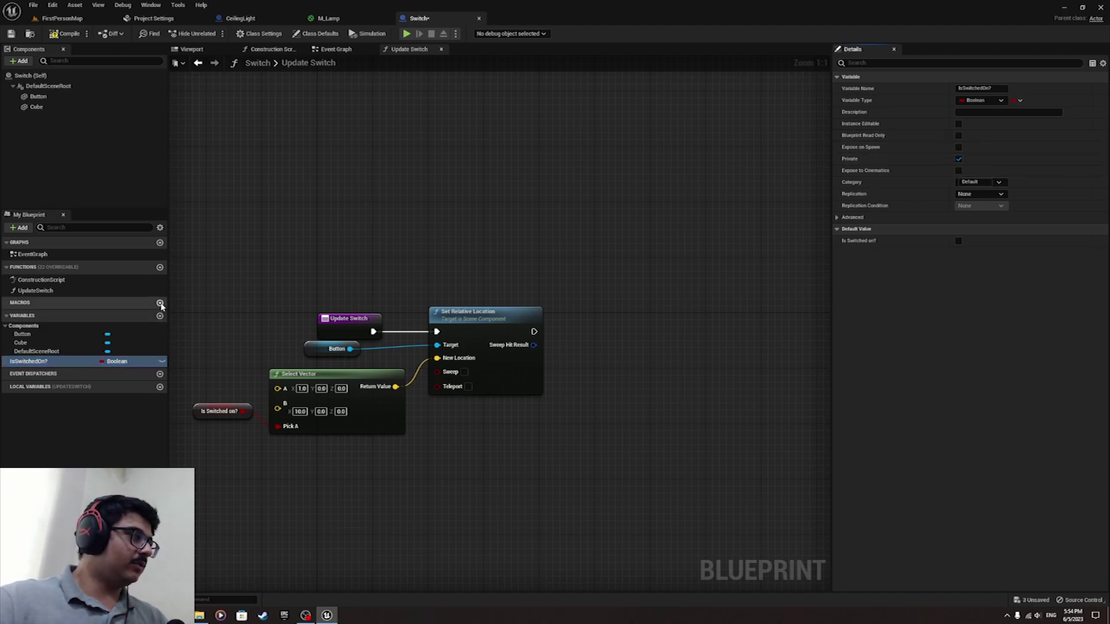
pyautogui.click(160, 267)
pyautogui.click(160, 268)
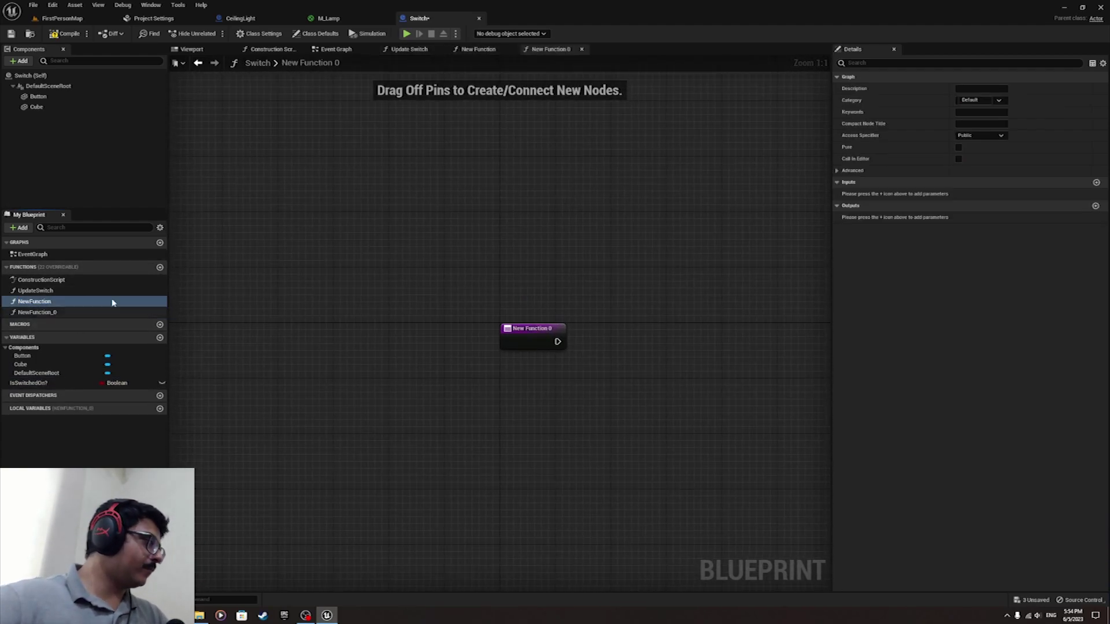
pyautogui.click(92, 301)
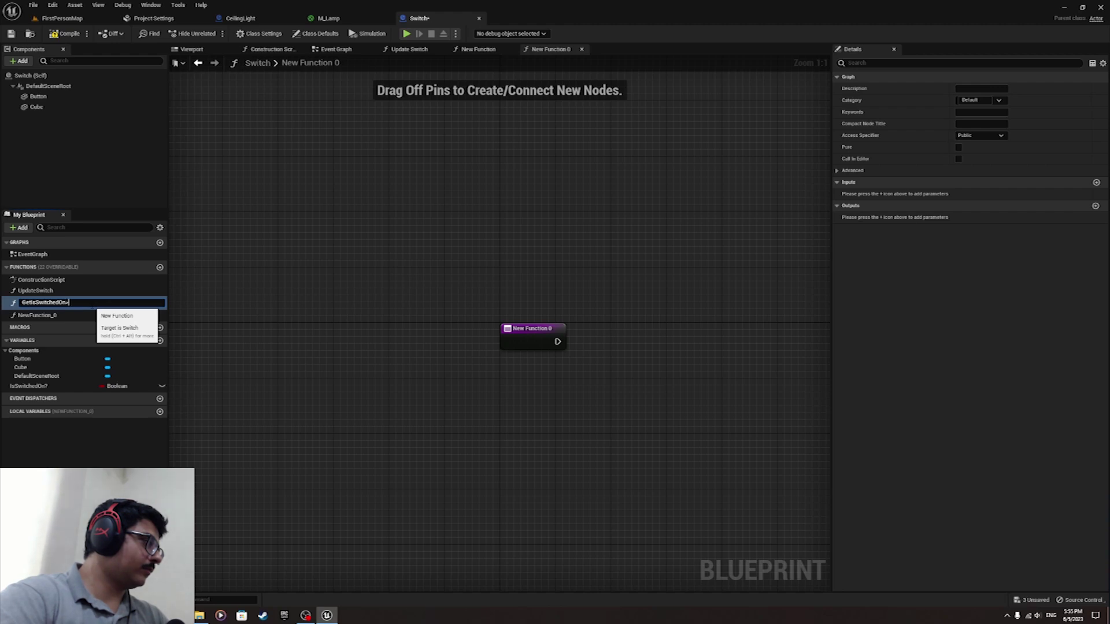
pyautogui.press('Return')
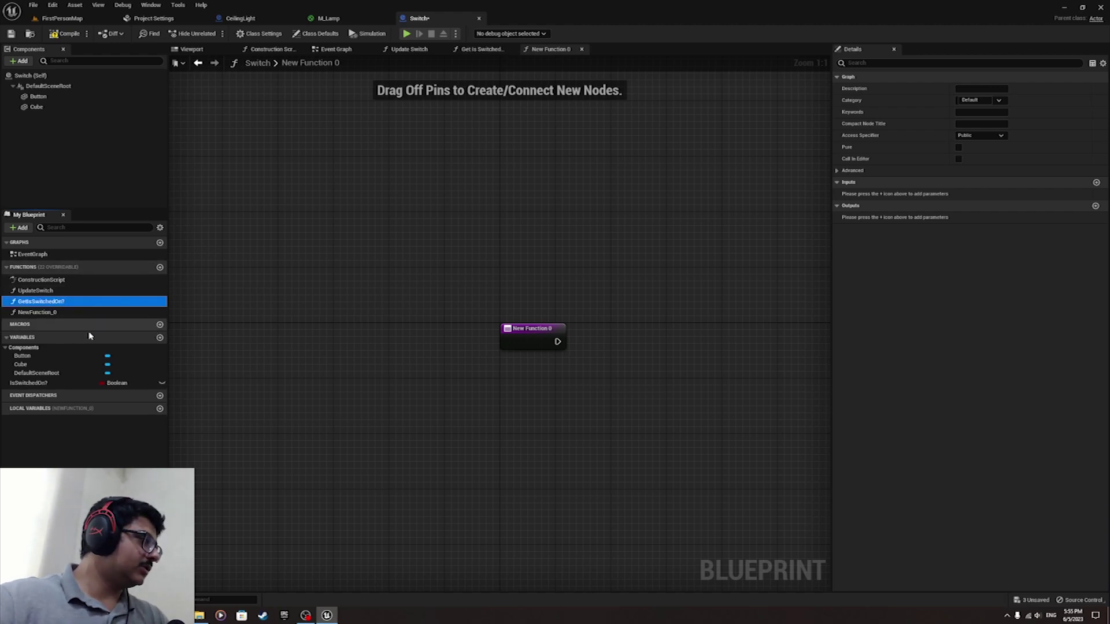
# Add a Boolean output named return to the GetIsSwitchedOn? function and open its graph
pyautogui.click(1095, 206)
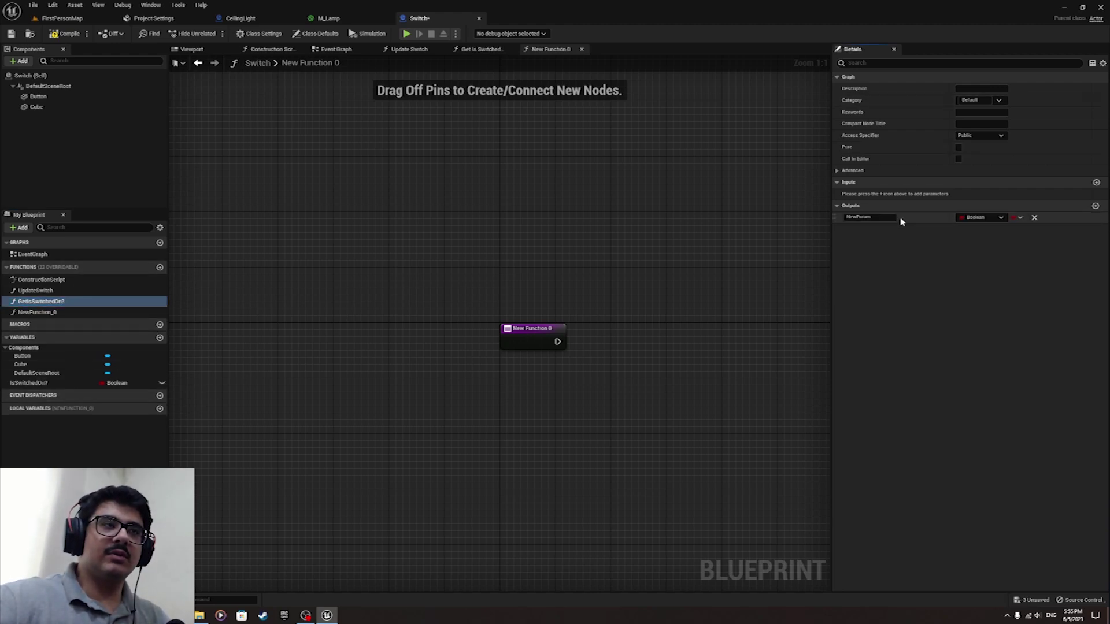
pyautogui.click(889, 218)
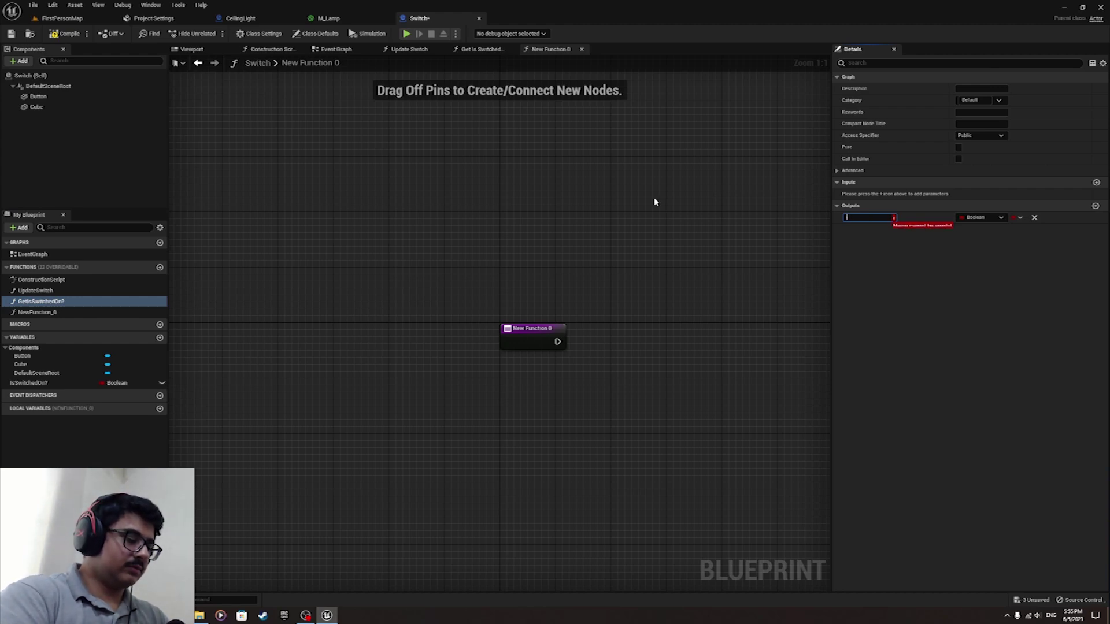
pyautogui.moveTo(655, 201); pyautogui.dragTo(344, 271, button='right')
pyautogui.doubleClick(61, 301)
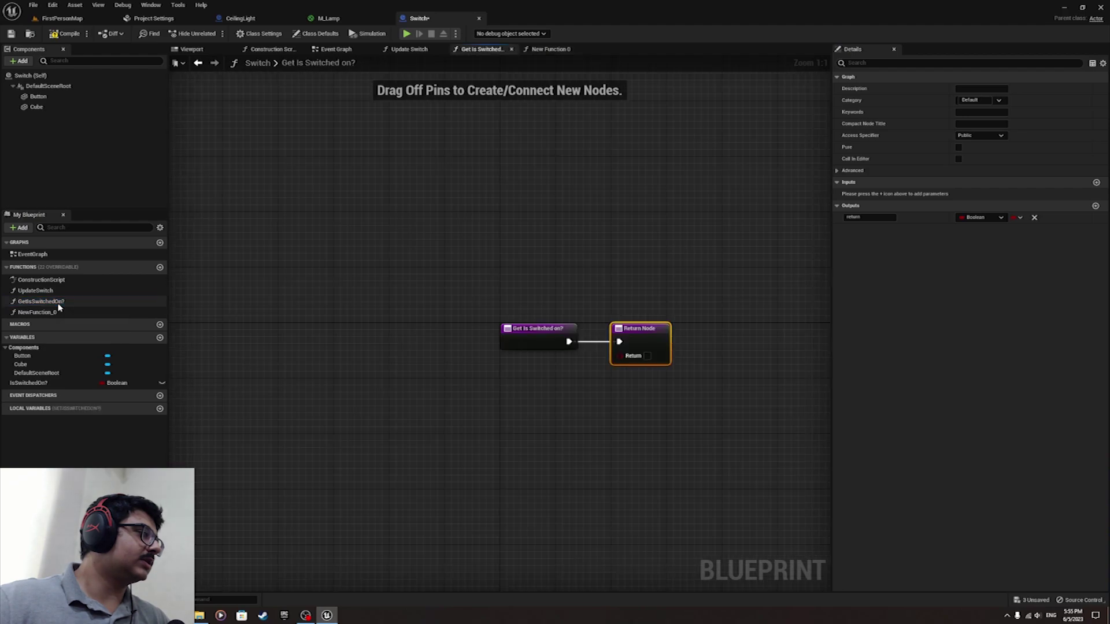
# Connect an IsSwitchedOn? getter to the Return Node's Return input and place it beneath the function's entry node
pyautogui.moveTo(52, 383); pyautogui.dragTo(505, 338)
pyautogui.click(78, 383)
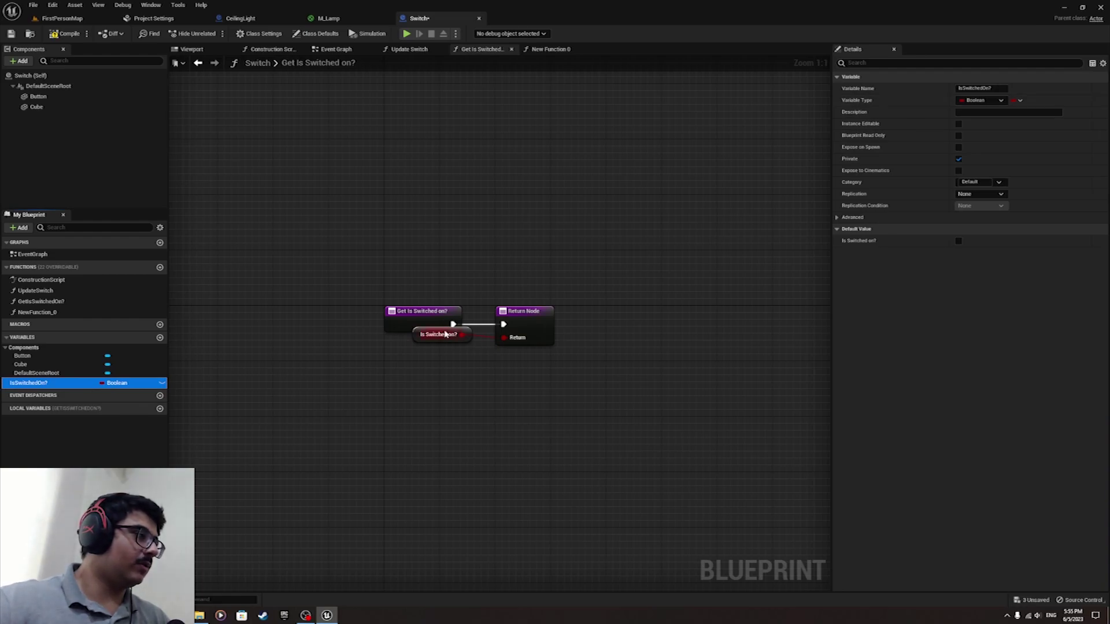
pyautogui.moveTo(446, 334)
pyautogui.mouseDown()
pyautogui.moveTo(463, 351)
pyautogui.moveTo(432, 348)
pyautogui.mouseUp()
pyautogui.click(343, 246)
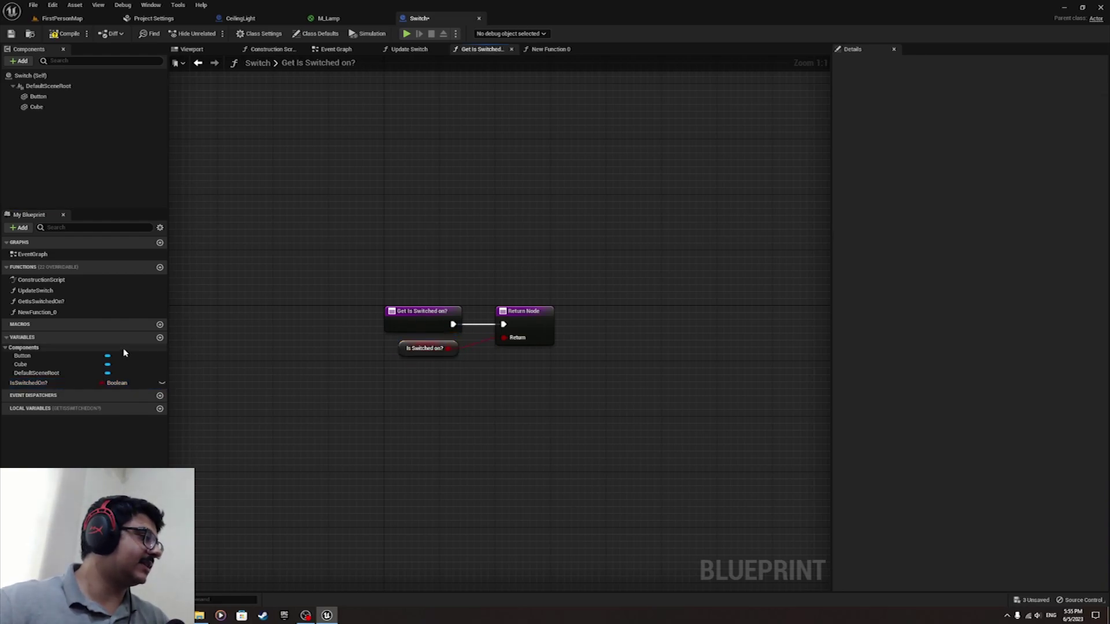
# Open the second new function's graph and rename the function as SwitchToggle
pyautogui.click(54, 382)
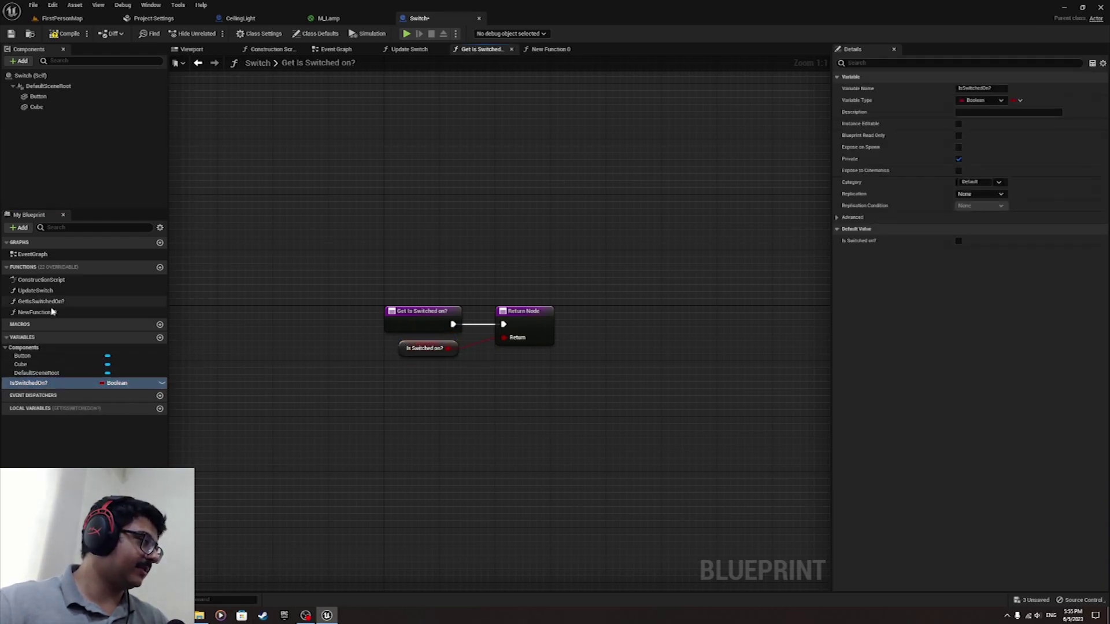
pyautogui.click(48, 312)
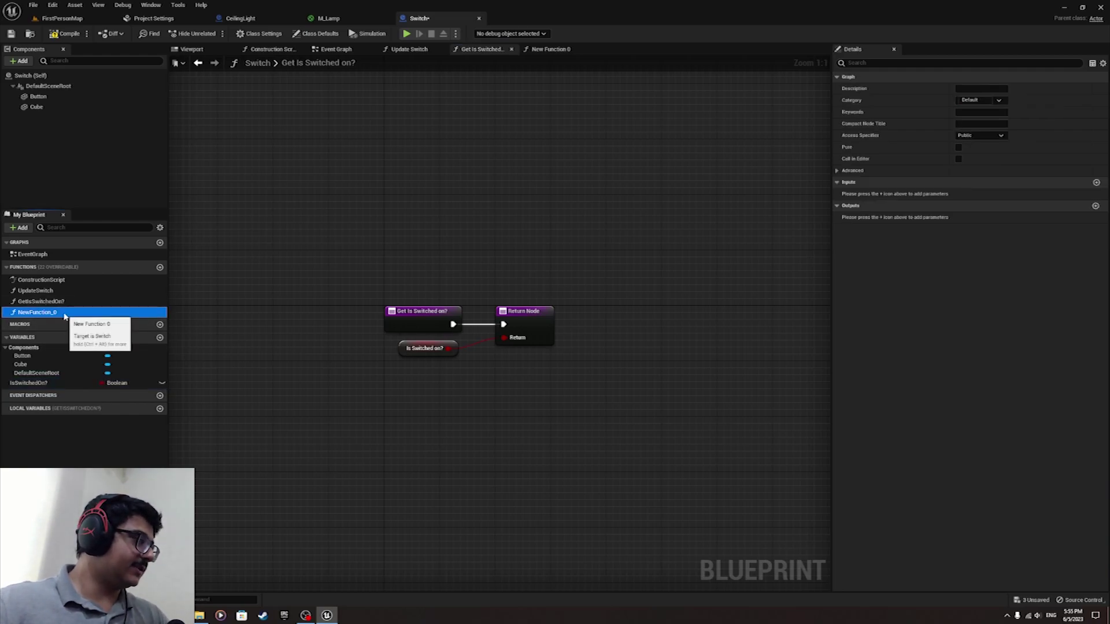
pyautogui.doubleClick(64, 314)
pyautogui.press('F2')
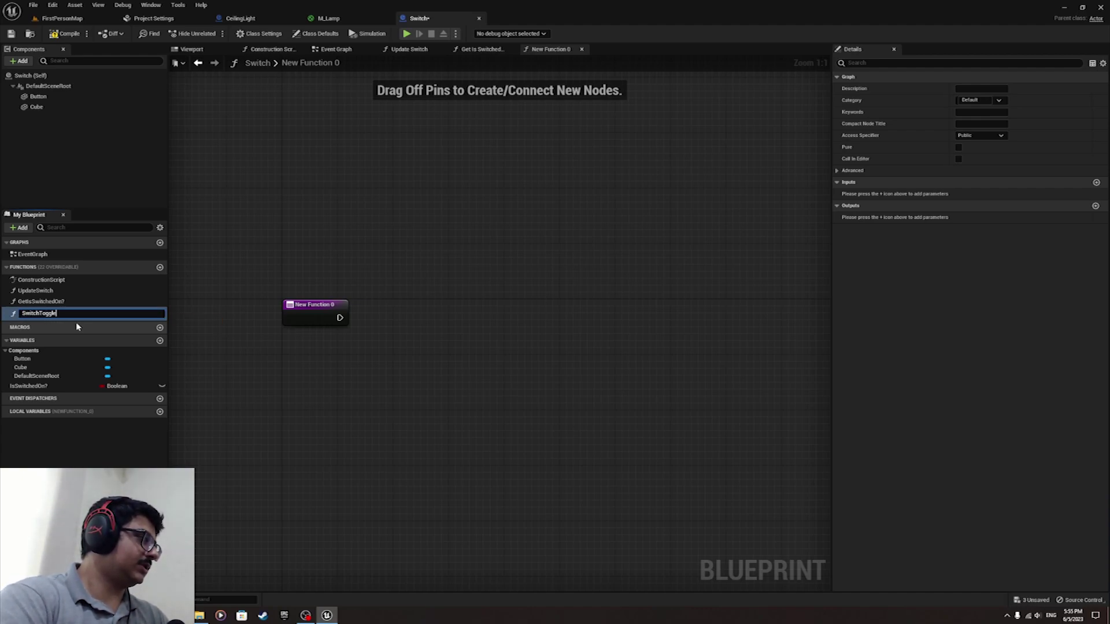
pyautogui.write('SwitchToggle')
pyautogui.press('Return')
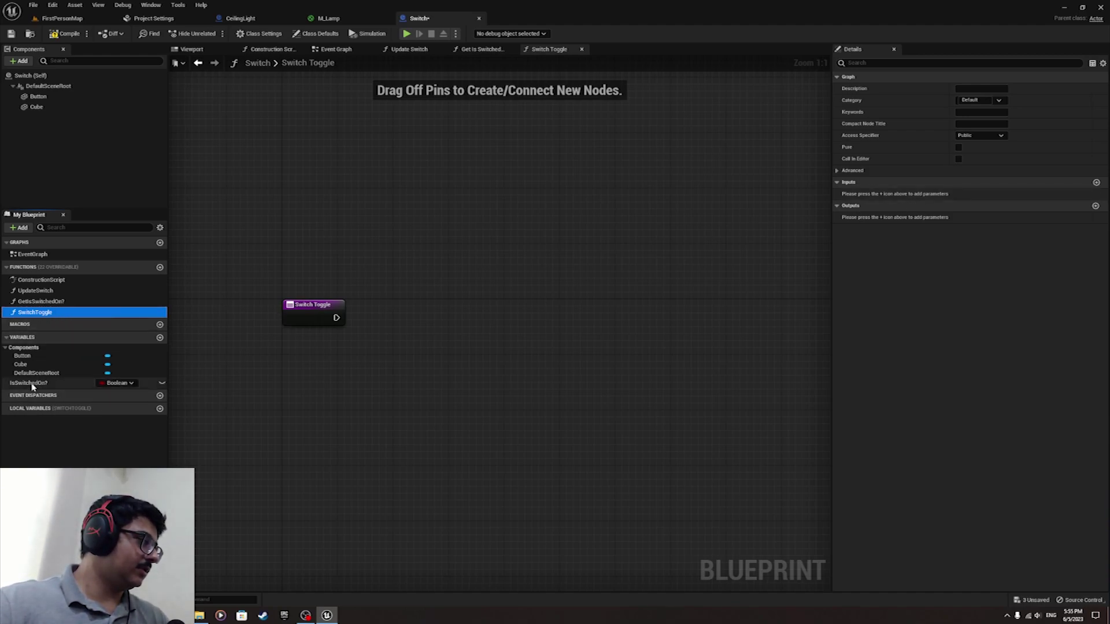
# Add a Set IsSwitchedOn? node after the Switch Toggle entry and an IsSwitchedOn? getter below it
pyautogui.moveTo(29, 382); pyautogui.dragTo(409, 317)
pyautogui.keyDown('ctrl'); pyautogui.moveTo(49, 386); pyautogui.dragTo(354, 350); pyautogui.keyUp('ctrl')
pyautogui.write('not')
pyautogui.press('Return')
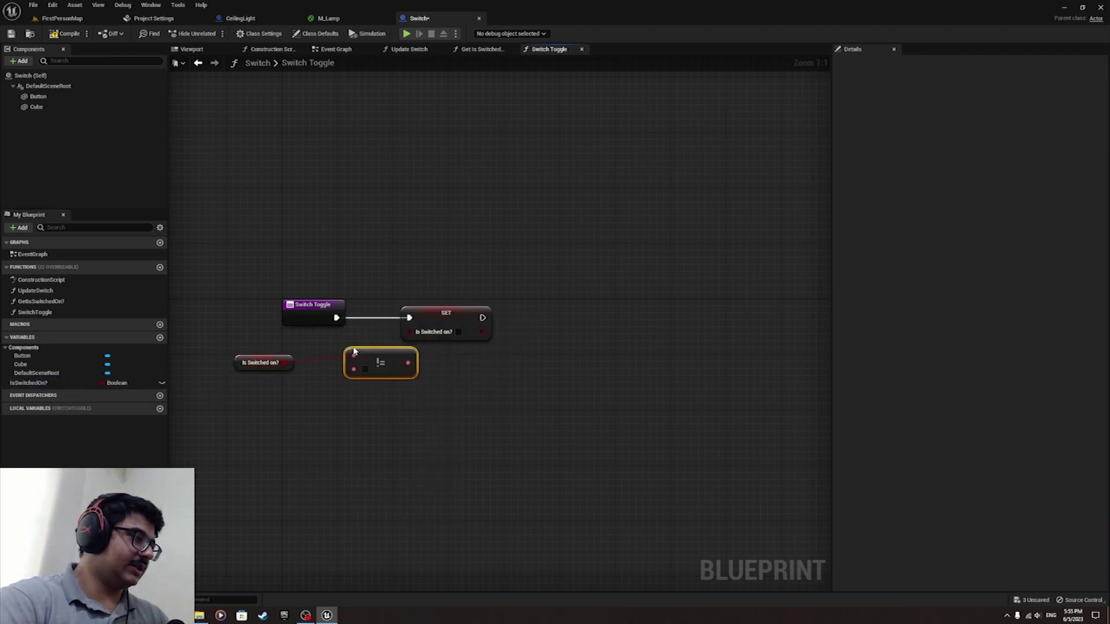
pyautogui.press('Delete')
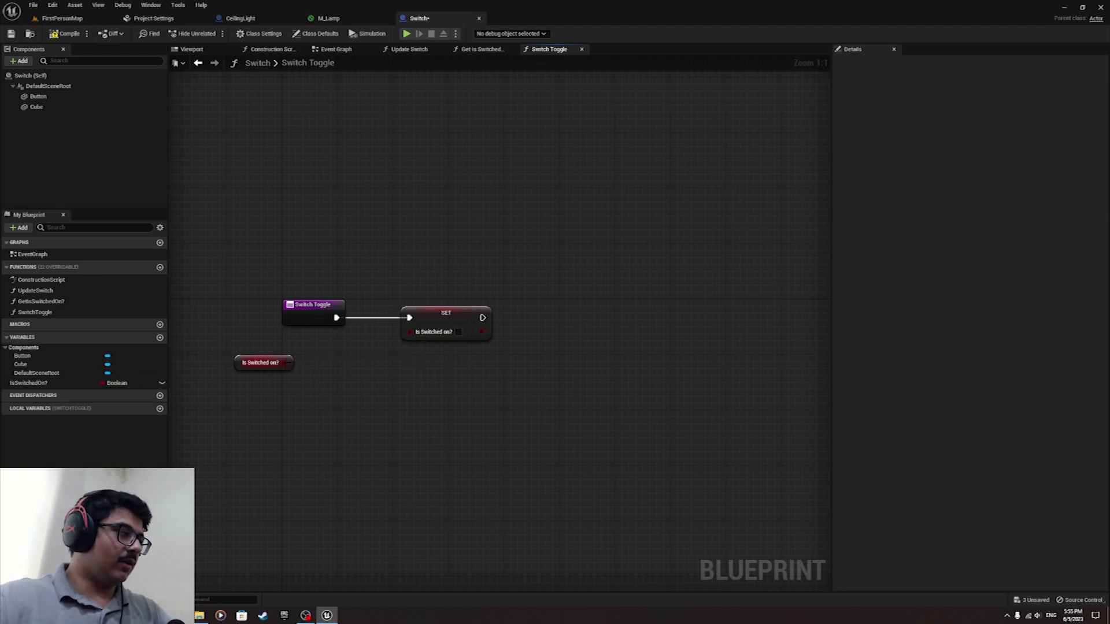
# Feed the Set IsSwitchedOn? node with the getter's value inverted through a NOT Boolean node
pyautogui.moveTo(284, 363); pyautogui.dragTo(354, 360)
pyautogui.write('not bool')
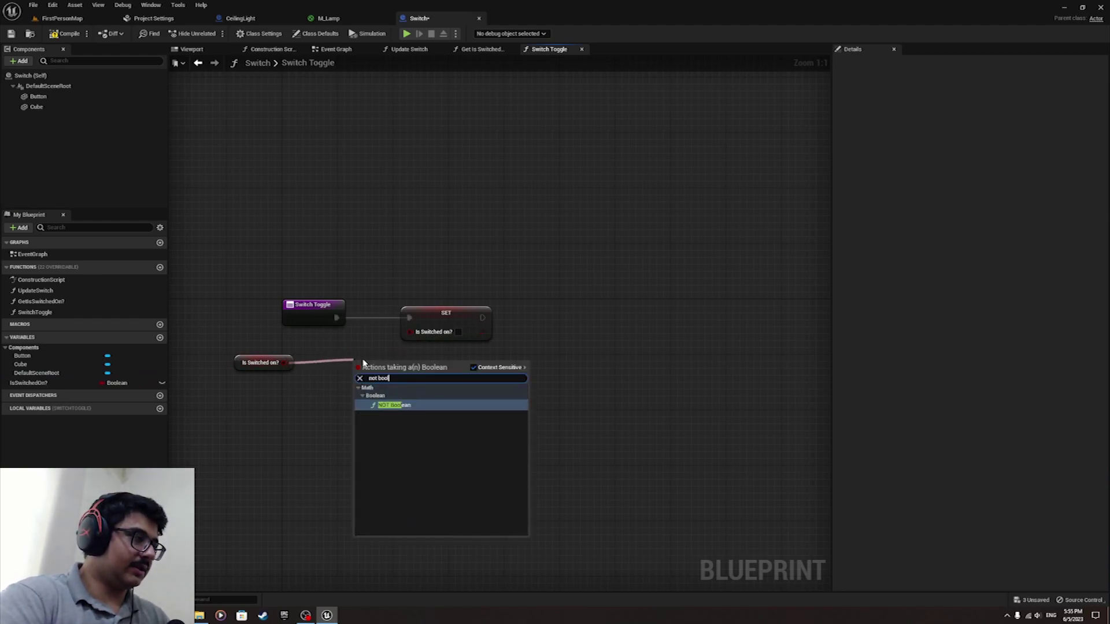
pyautogui.press('Return')
pyautogui.moveTo(423, 364); pyautogui.dragTo(410, 331)
pyautogui.click(245, 358)
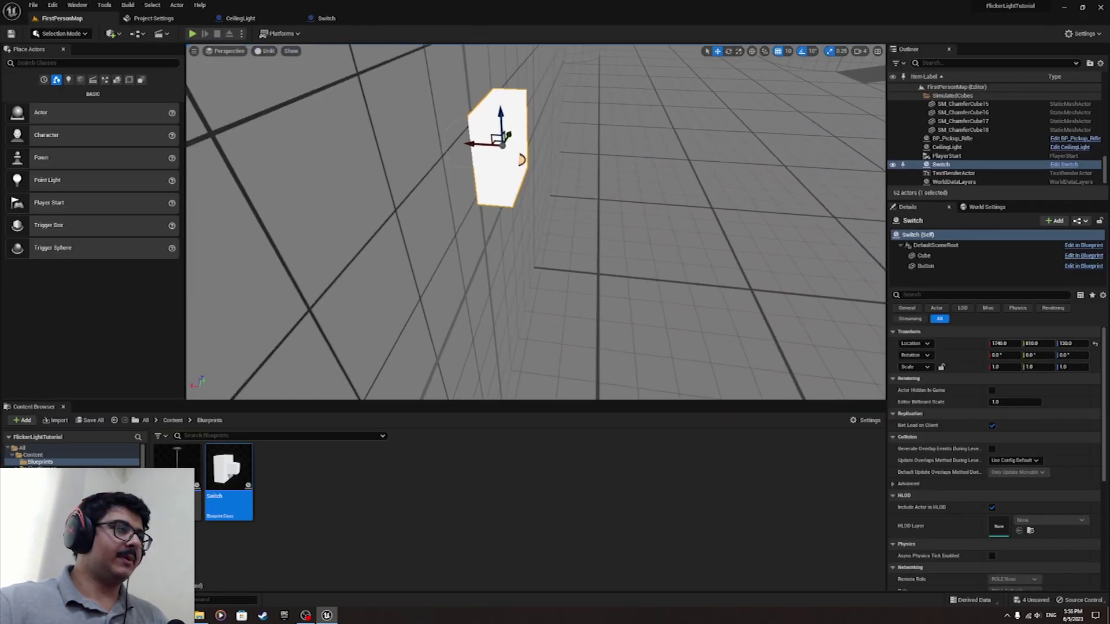
# Rotate the Switch actor on the wall in FirstPersonMap and deselect it
pyautogui.moveTo(528, 166)
pyautogui.mouseDown(button='right')
pyautogui.moveTo(549, 214)
pyautogui.moveTo(451, 185)
pyautogui.moveTo(528, 166)
pyautogui.mouseUp(button='right')
pyautogui.press('e')
pyautogui.moveTo(528, 166); pyautogui.dragTo(602, 146)
pyautogui.moveTo(654, 168); pyautogui.dragTo(654, 168, button='right')
pyautogui.press('Escape')
pyautogui.moveTo(372, 257); pyautogui.dragTo(307, 340, button='right')
# Open the BP_FirstPersonCharacter blueprint from the FirstPerson content folder
pyautogui.click(174, 422)
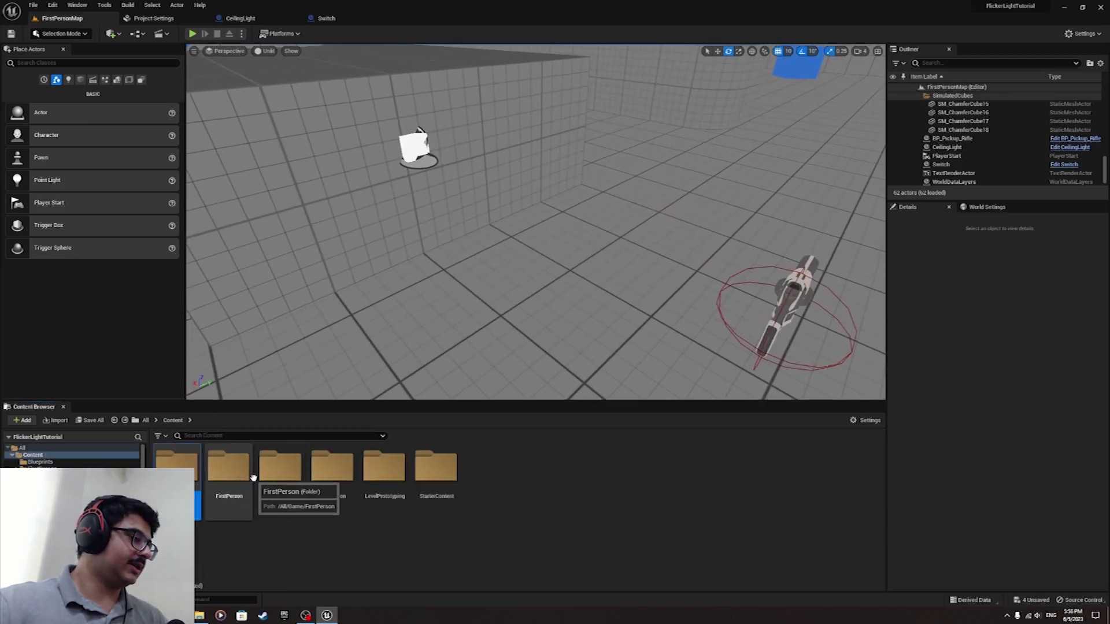
pyautogui.doubleClick(230, 469)
pyautogui.doubleClick(194, 485)
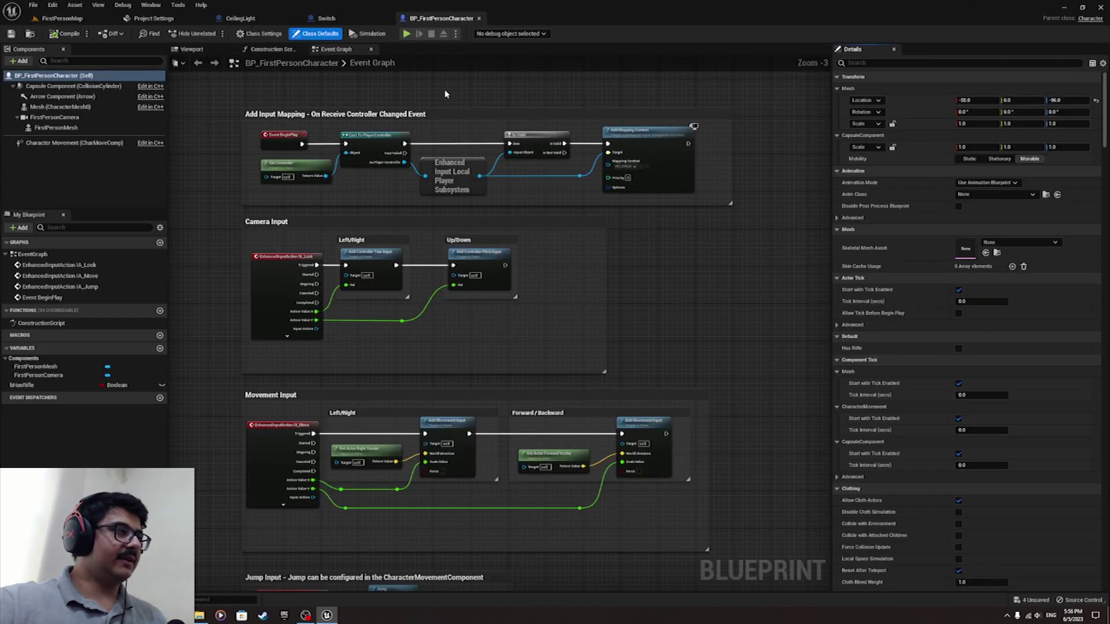
# Add a keyboard E event in the empty graph area below the Jump Input section
pyautogui.scroll(-3, 500, 284)
pyautogui.moveTo(491, 333); pyautogui.dragTo(478, 205, button='right')
pyautogui.scroll(6, 423, 347)
pyautogui.rightClick(423, 349)
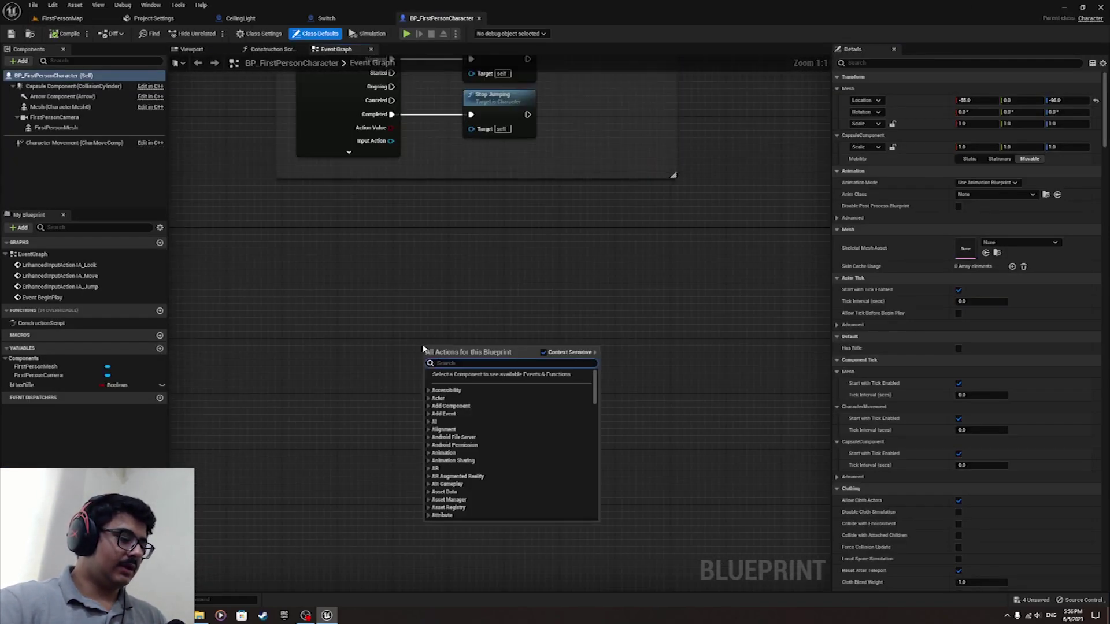
pyautogui.write('keyboard E')
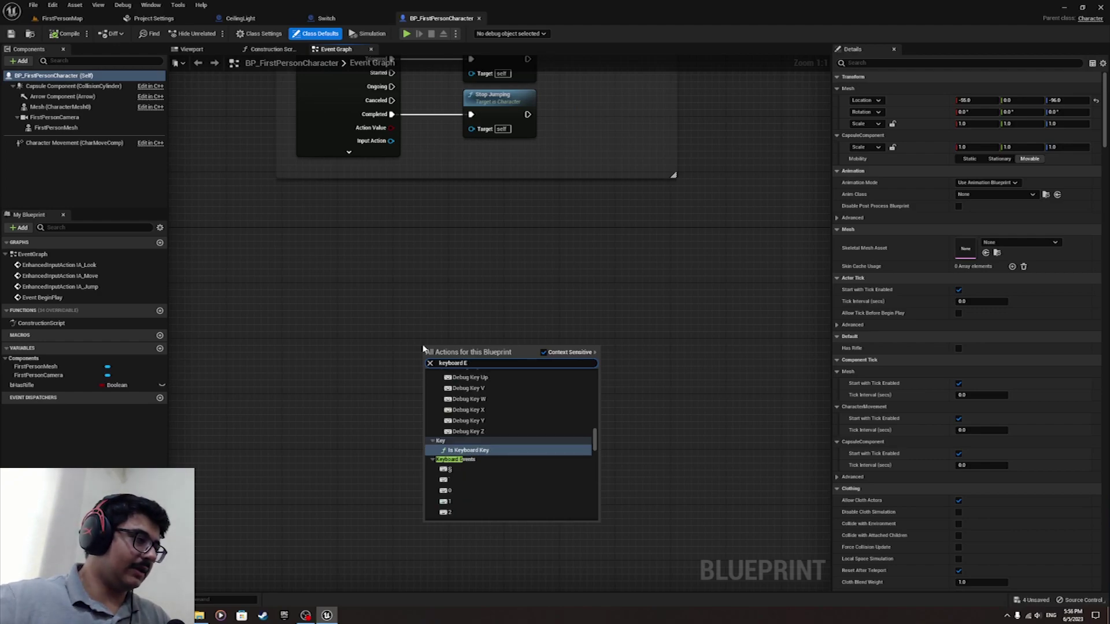
pyautogui.scroll(-10, 463, 446)
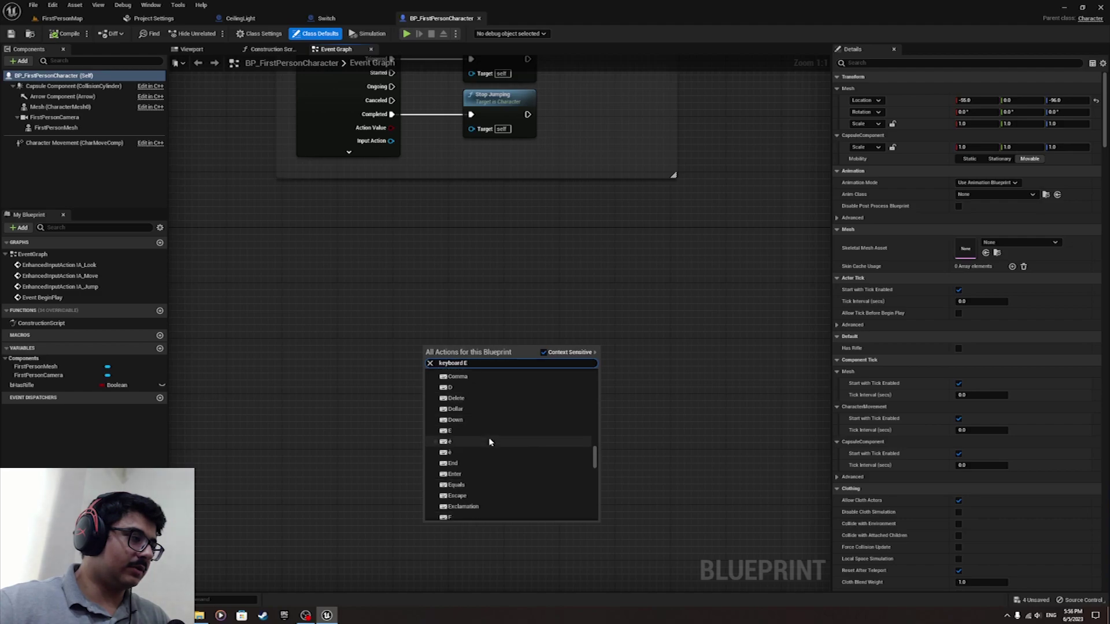
pyautogui.click(463, 452)
pyautogui.moveTo(434, 344); pyautogui.dragTo(336, 324)
# Add a Line Trace By Channel node driven by the E event's Pressed output and align it with the event
pyautogui.moveTo(356, 336); pyautogui.dragTo(422, 349)
pyautogui.write('line t')
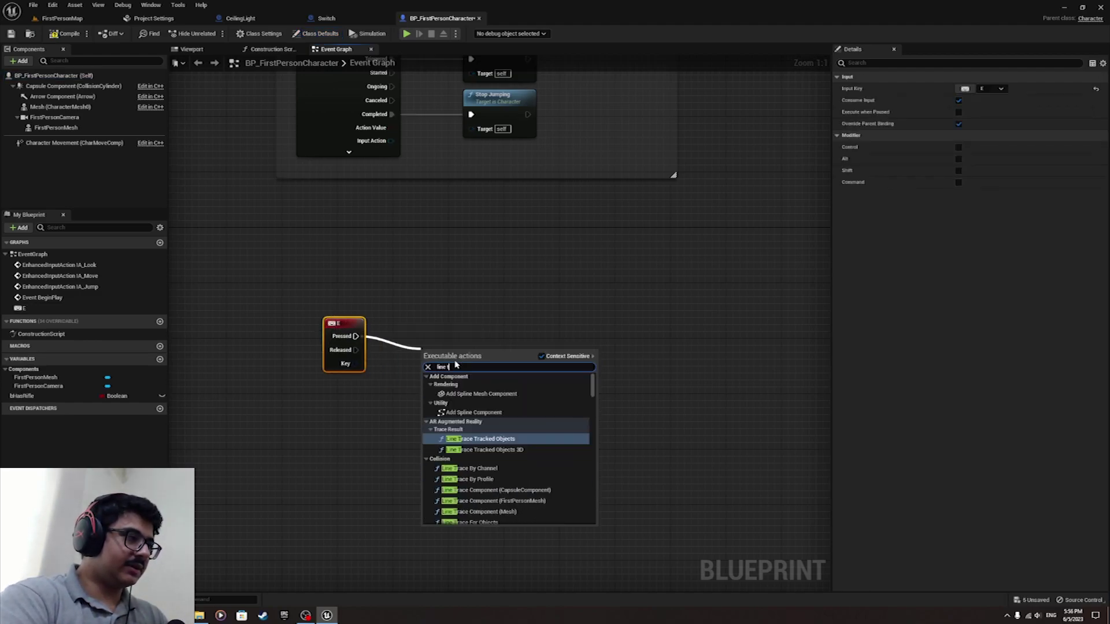
pyautogui.write('race by')
pyautogui.press('Return')
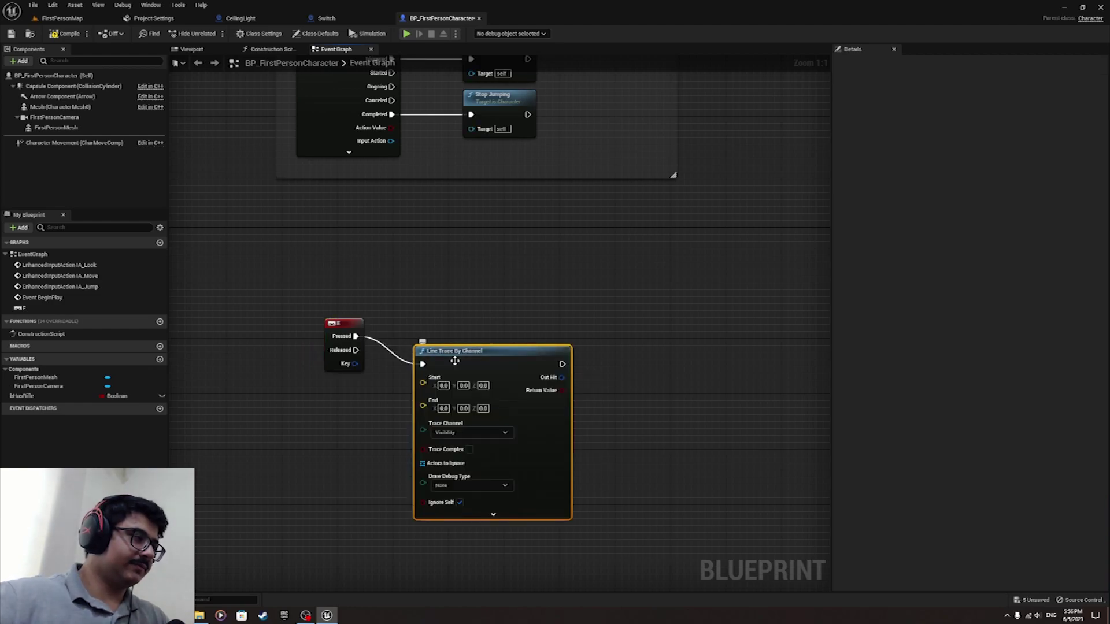
pyautogui.moveTo(453, 359); pyautogui.dragTo(510, 332)
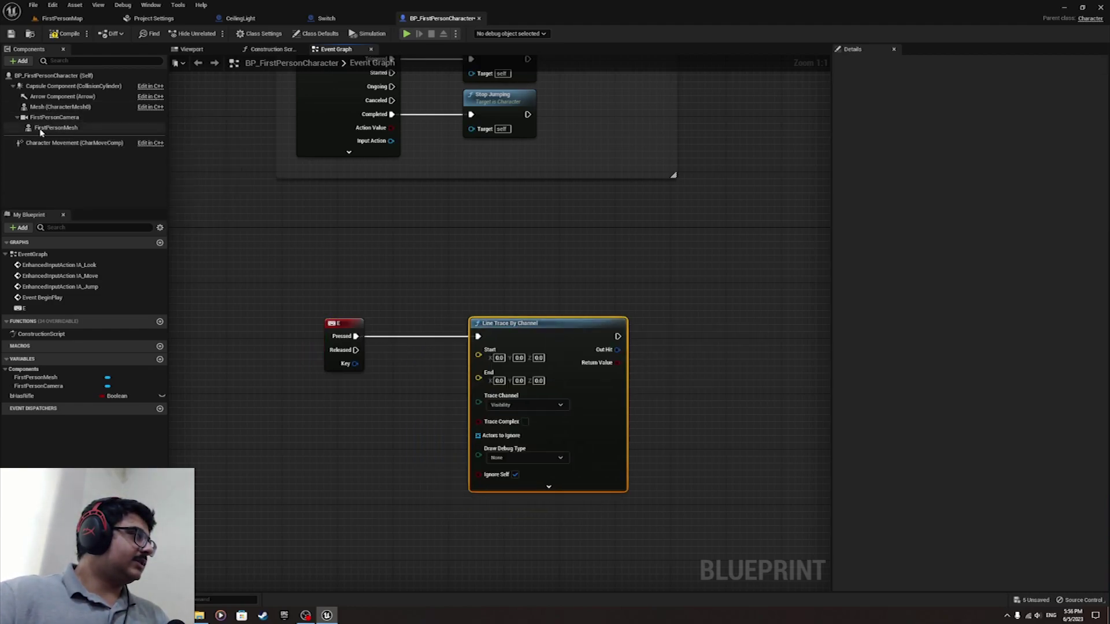
pyautogui.click(395, 289)
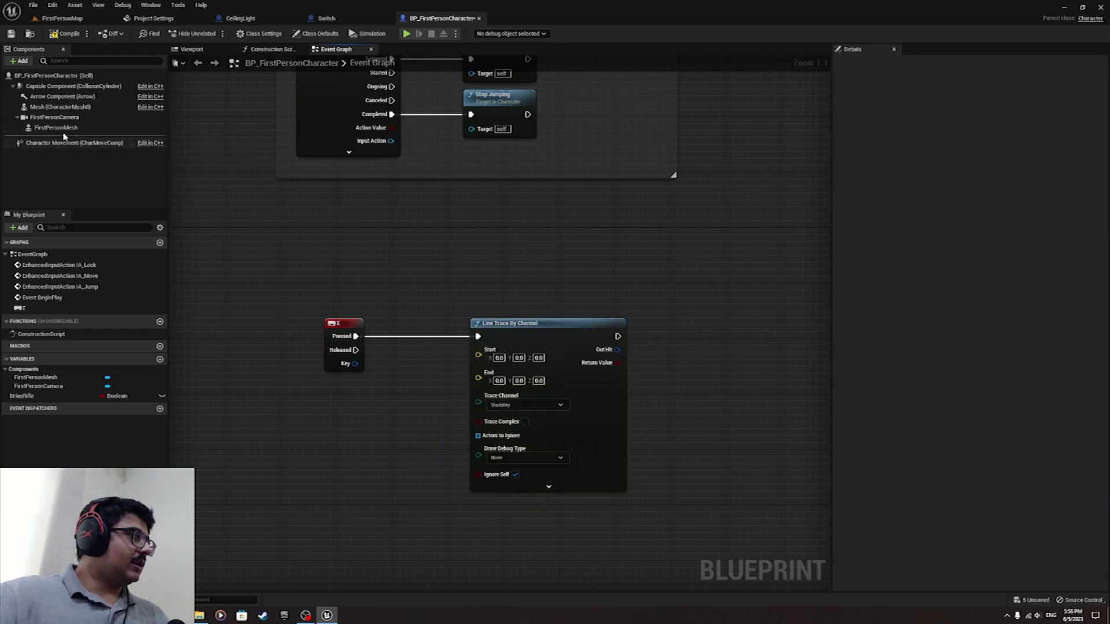
pyautogui.click(488, 333)
pyautogui.click(405, 318)
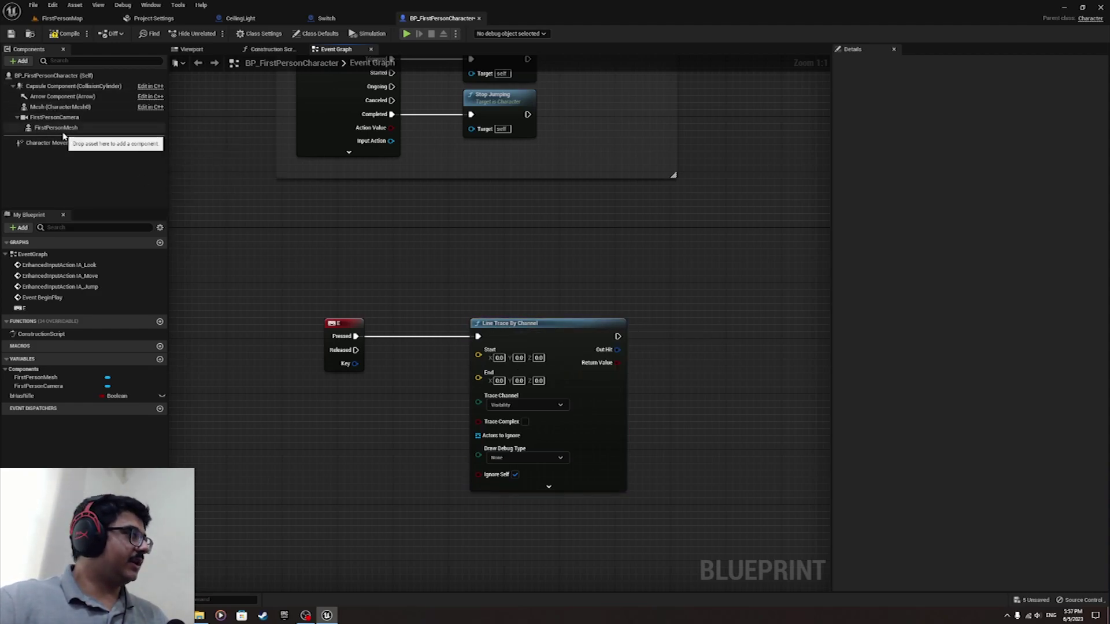
# Add a First Person Camera reference and create a Get World Location node from it
pyautogui.moveTo(55, 118); pyautogui.dragTo(376, 405)
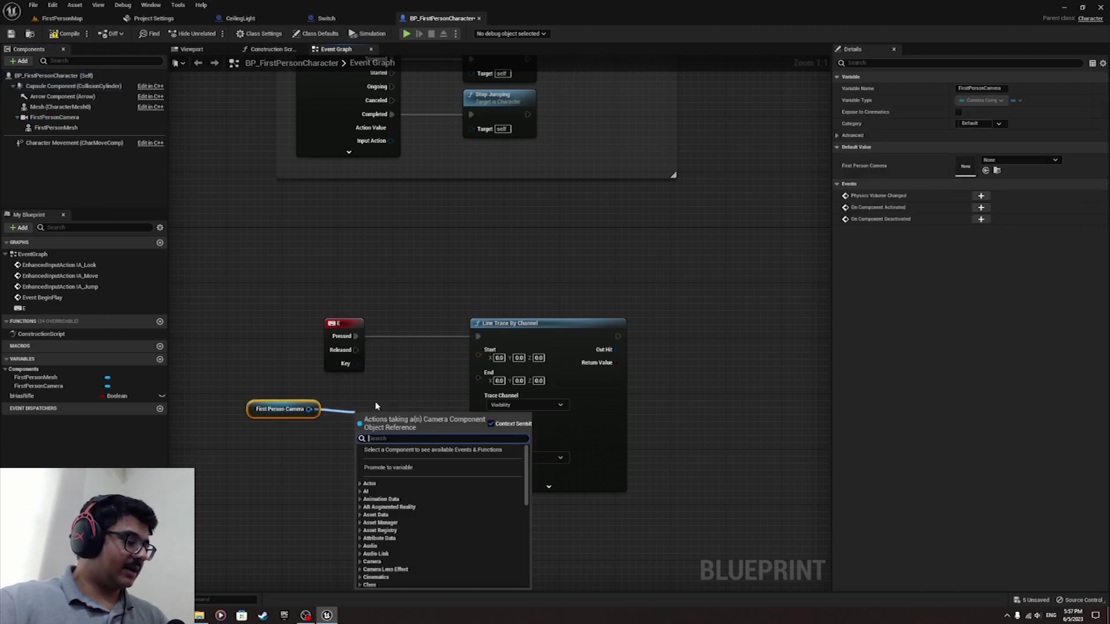
pyautogui.write('get')
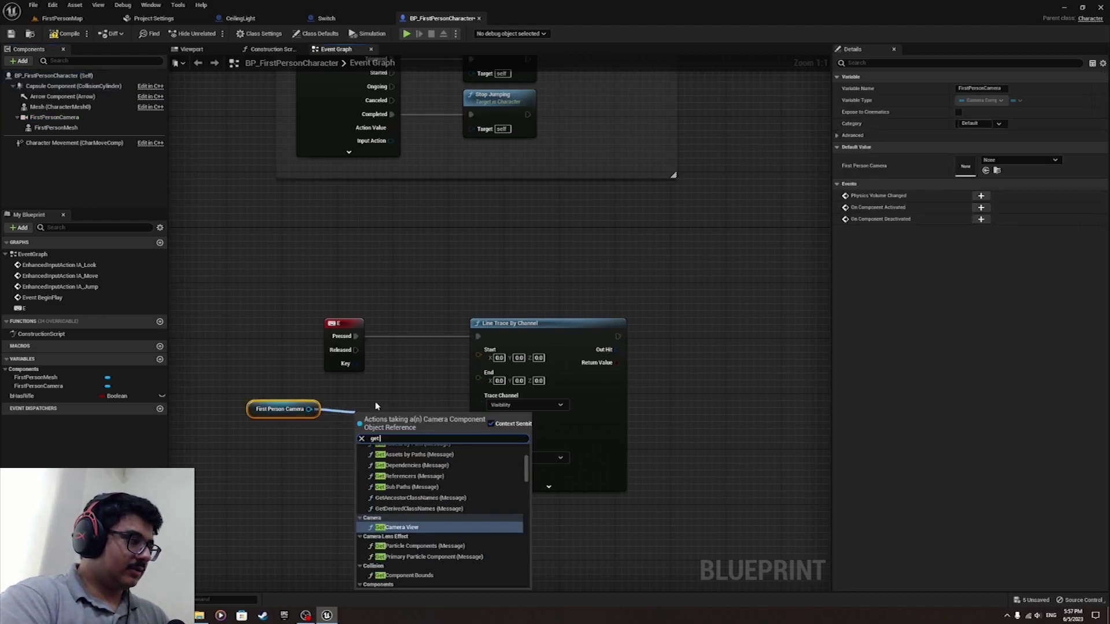
pyautogui.write(' world')
pyautogui.press('Up')
pyautogui.press('Up')
pyautogui.press('Up')
pyautogui.press('Up')
pyautogui.press('Up')
pyautogui.press('Up')
pyautogui.press('Up')
pyautogui.press('Up')
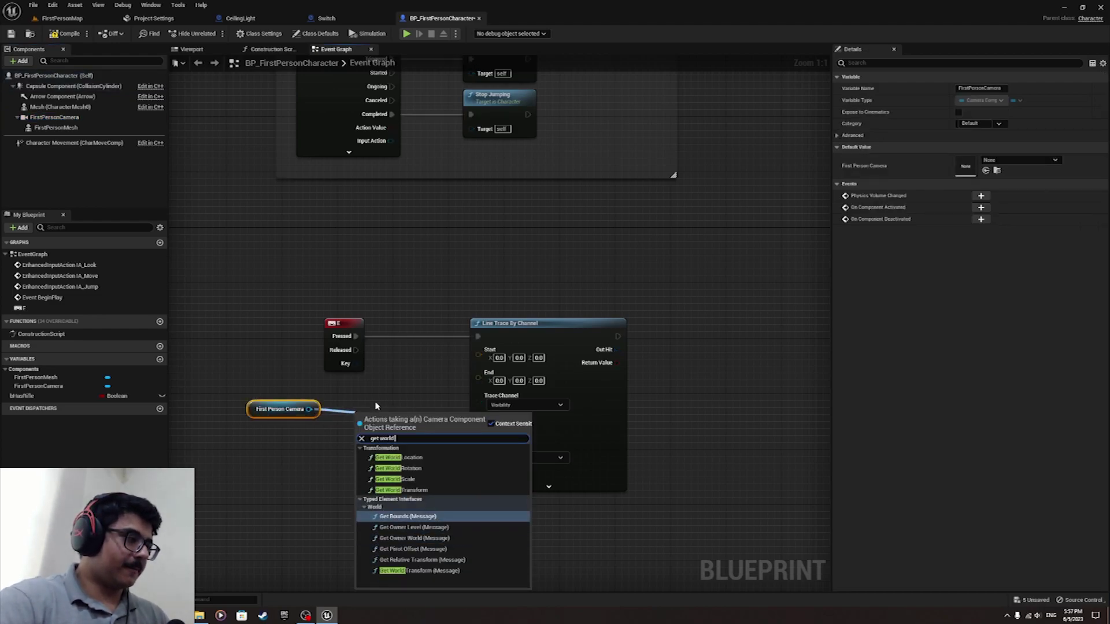
pyautogui.press('Return')
# Connect the camera's world location to the line trace's Start and arrange the camera and location nodes below the E event
pyautogui.moveTo(434, 433)
pyautogui.mouseDown()
pyautogui.moveTo(445, 440)
pyautogui.moveTo(478, 351)
pyautogui.mouseUp()
pyautogui.moveTo(402, 441)
pyautogui.mouseDown()
pyautogui.moveTo(381, 405)
pyautogui.moveTo(373, 429)
pyautogui.mouseUp()
pyautogui.moveTo(378, 390); pyautogui.dragTo(317, 391)
pyautogui.click(234, 393)
pyautogui.moveTo(237, 409); pyautogui.dragTo(238, 437)
pyautogui.click(331, 412)
# Create a Get Forward Vector node from the First Person Camera reference, below the Get World Location node
pyautogui.moveTo(239, 429); pyautogui.dragTo(305, 462)
pyautogui.write('ge')
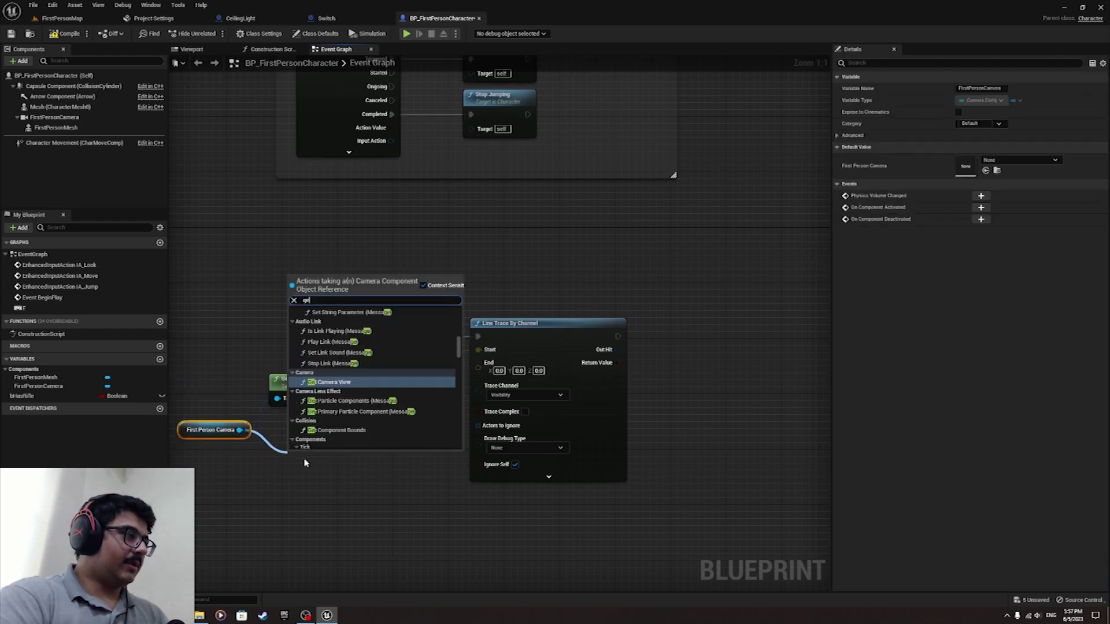
pyautogui.write('t for')
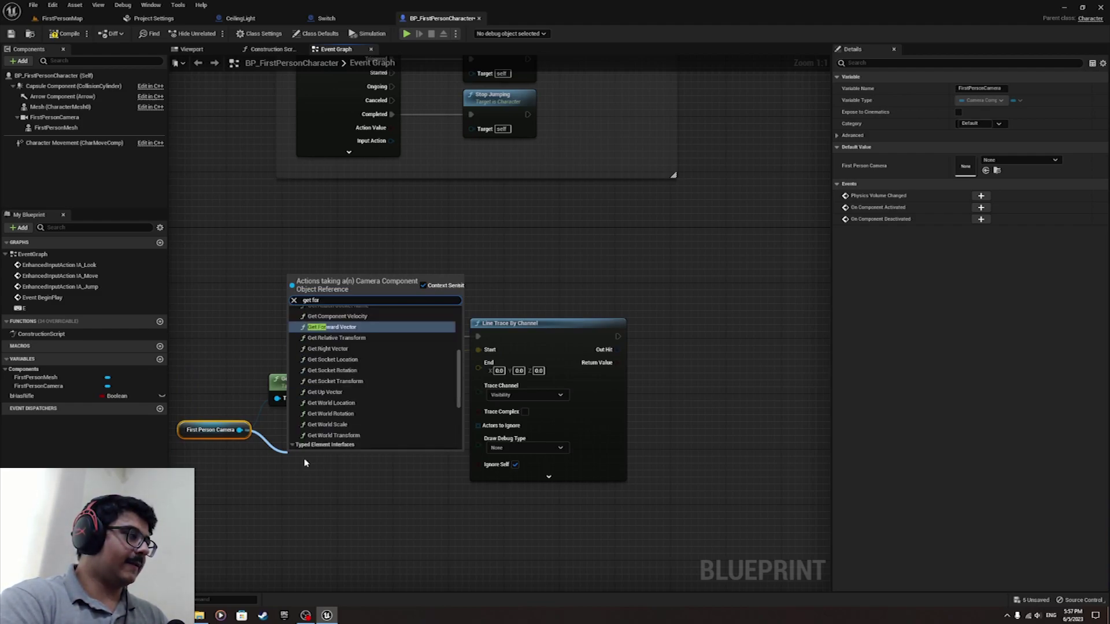
pyautogui.press('Return')
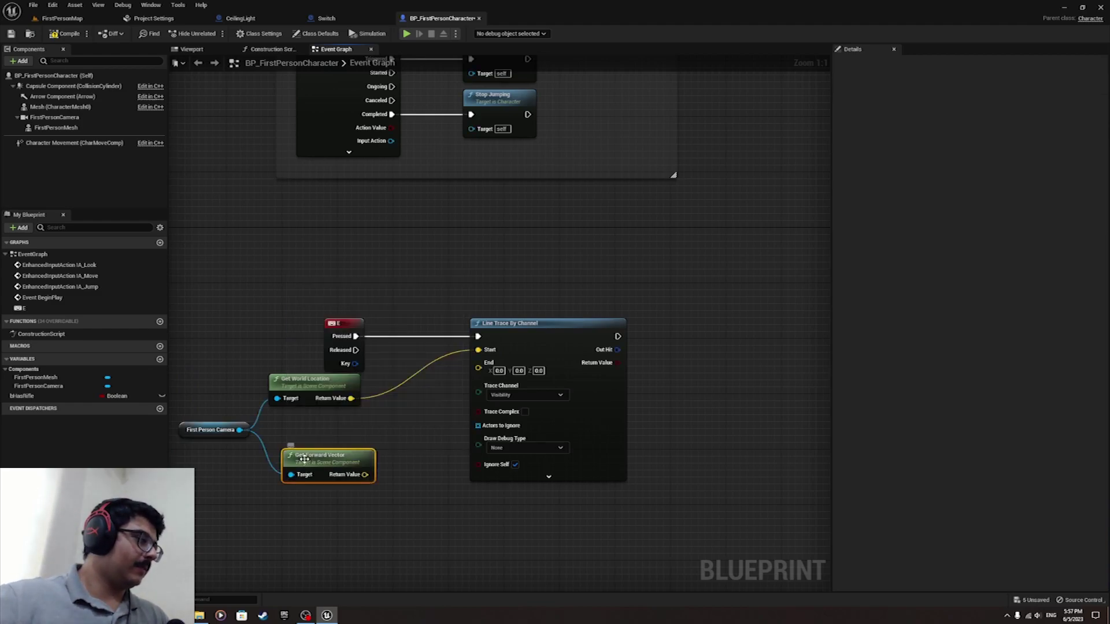
# Multiply the forward vector's return value by a float of 150.0, converting the second multiply input from vector to float
pyautogui.moveTo(351, 481)
pyautogui.mouseDown()
pyautogui.moveTo(508, 483)
pyautogui.moveTo(364, 490)
pyautogui.mouseUp()
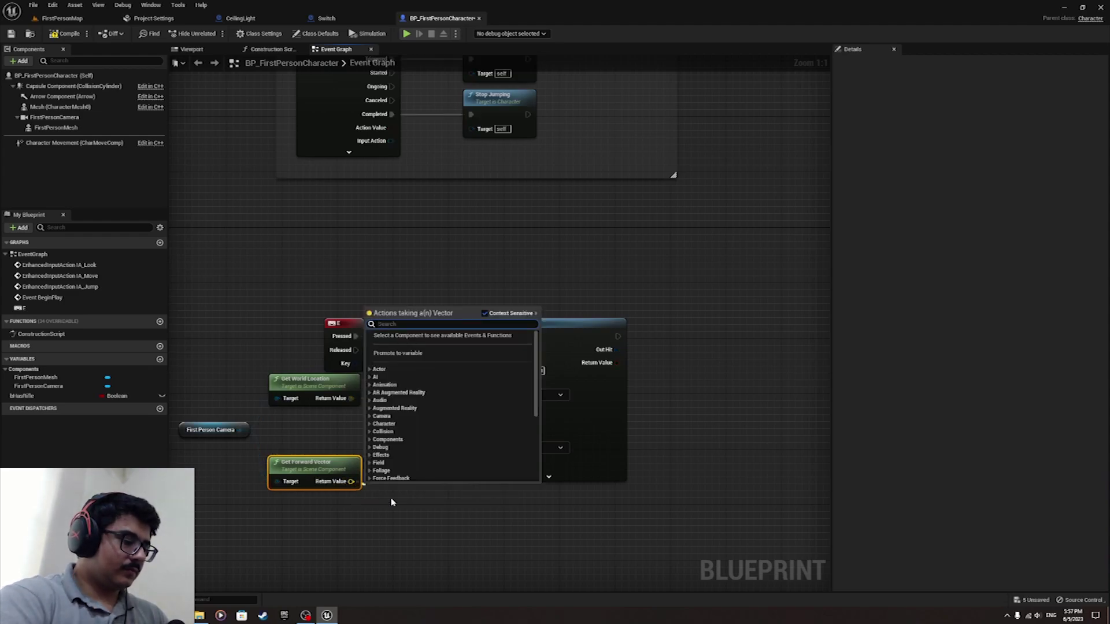
pyautogui.write('*')
pyautogui.press('Return')
pyautogui.rightClick(374, 503)
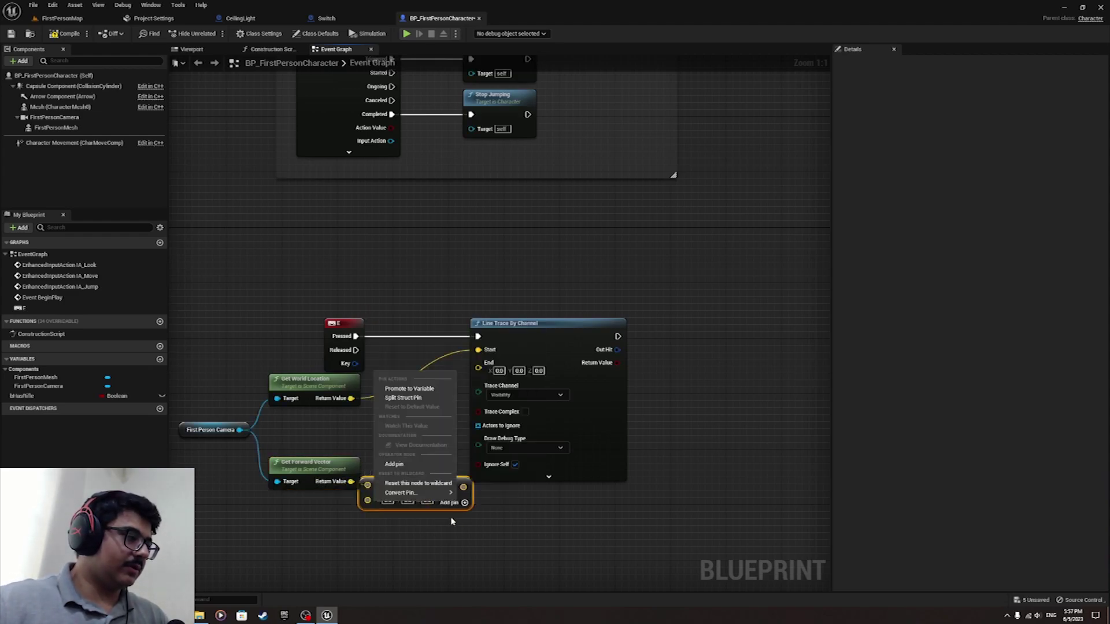
pyautogui.moveTo(439, 491)
pyautogui.click(485, 512)
pyautogui.click(380, 499)
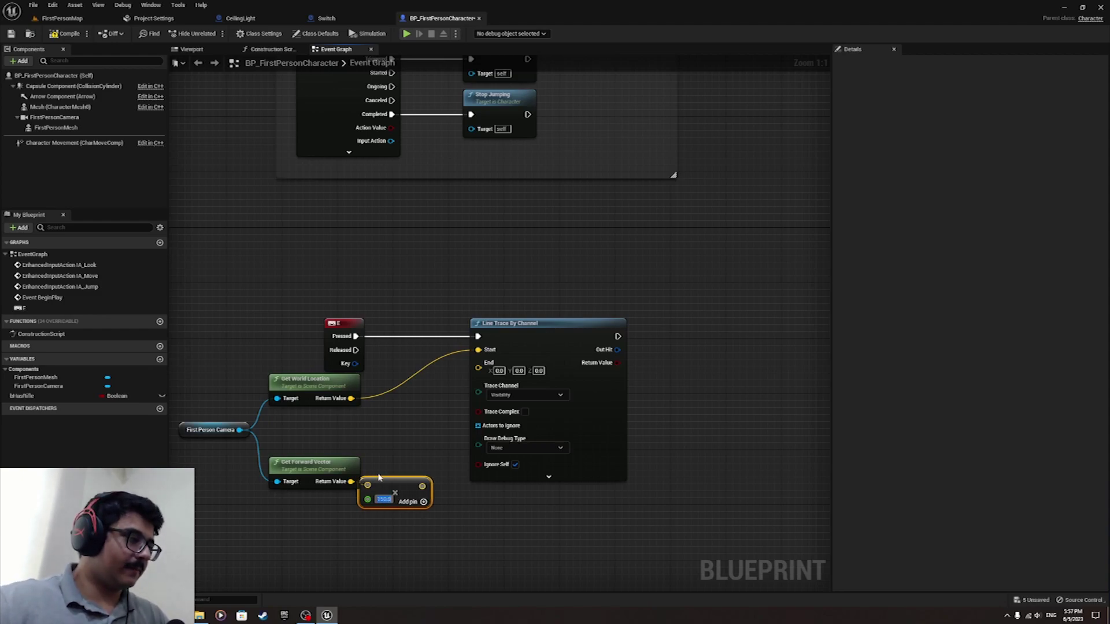
# Add the multiplied forward vector to the camera's world location and connect the sum to the line trace's End
pyautogui.moveTo(379, 477); pyautogui.dragTo(414, 434)
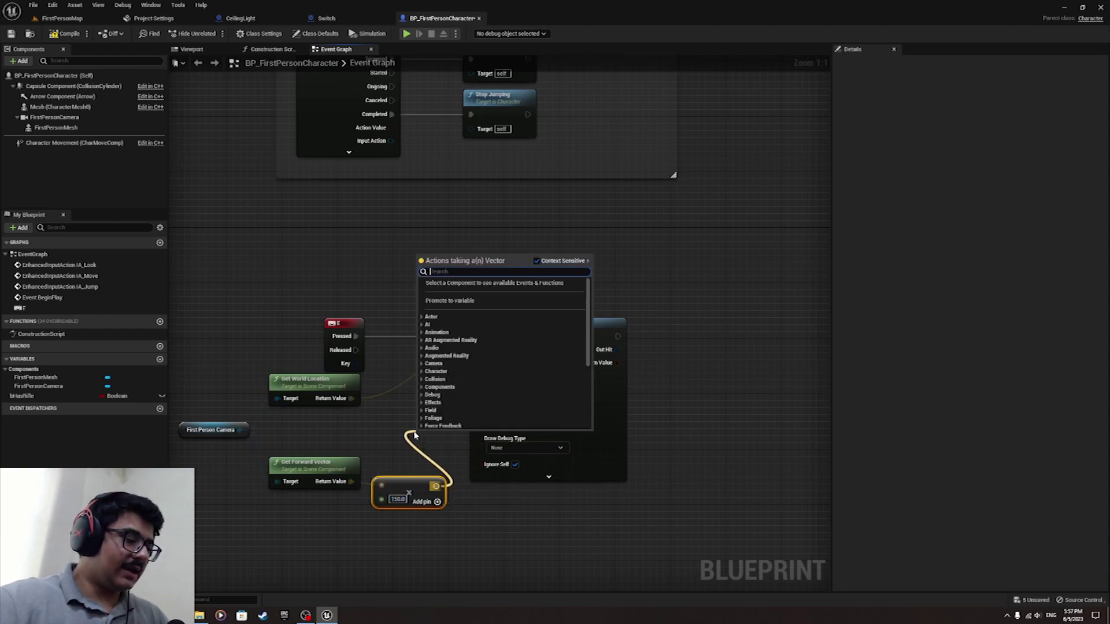
pyautogui.write('+')
pyautogui.press('Return')
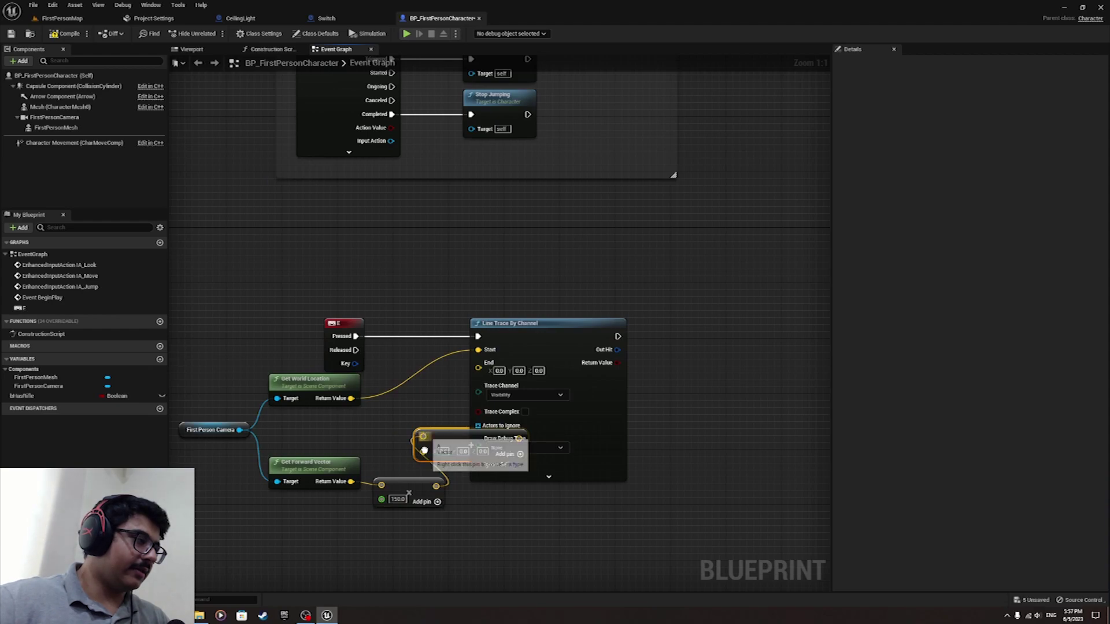
pyautogui.moveTo(424, 453); pyautogui.dragTo(421, 457)
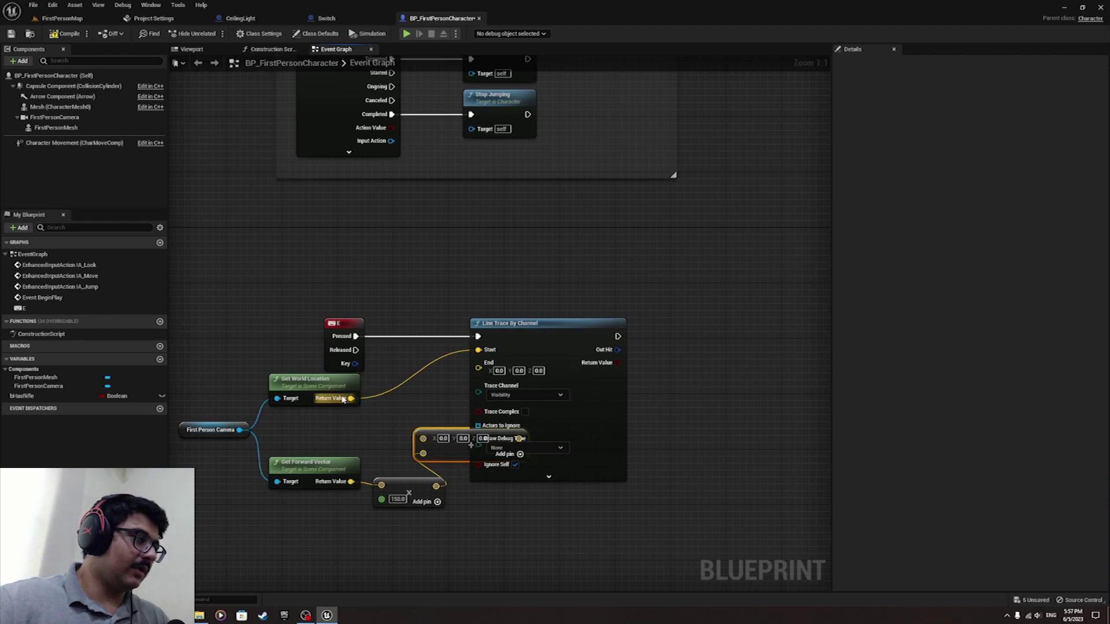
pyautogui.moveTo(342, 400)
pyautogui.mouseDown()
pyautogui.moveTo(421, 440)
pyautogui.moveTo(406, 432)
pyautogui.moveTo(478, 363)
pyautogui.mouseUp()
# Tidy the trace inputs by moving the forward vector and multiply nodes closer together and raising the First Person Camera node
pyautogui.moveTo(408, 482); pyautogui.dragTo(363, 473)
pyautogui.click(332, 456)
pyautogui.click(407, 484)
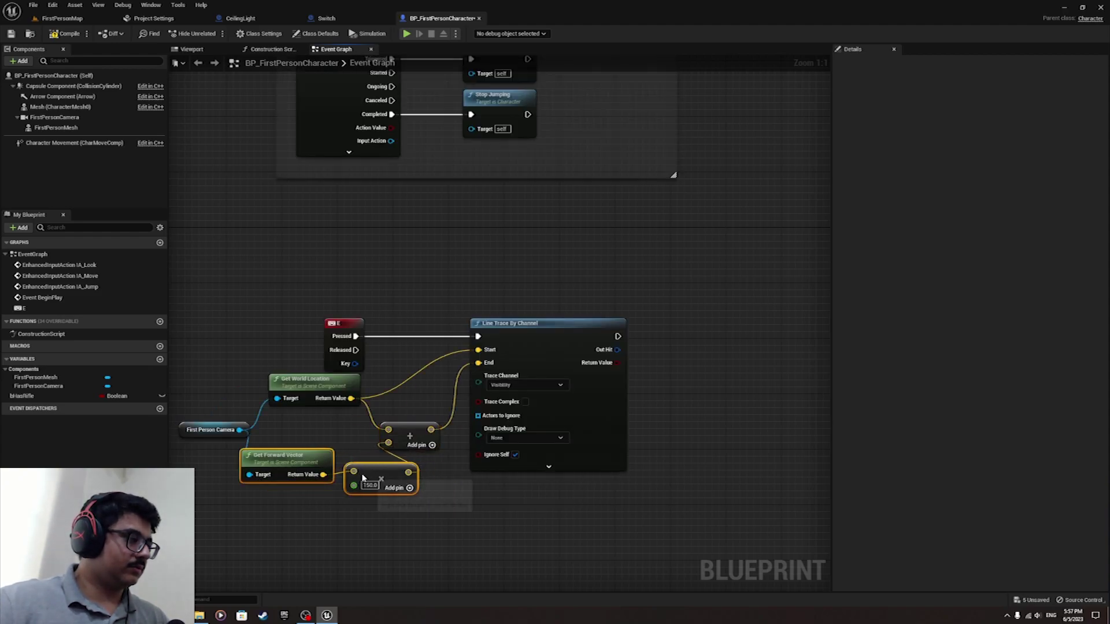
pyautogui.click(324, 520)
pyautogui.moveTo(191, 428); pyautogui.dragTo(182, 409)
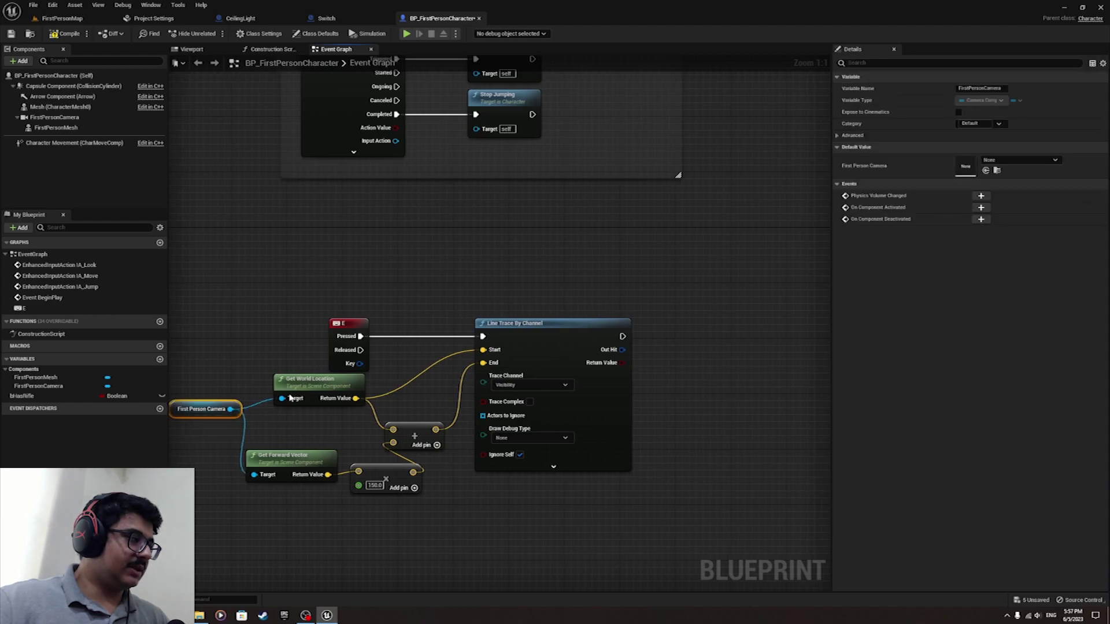
pyautogui.click(315, 383)
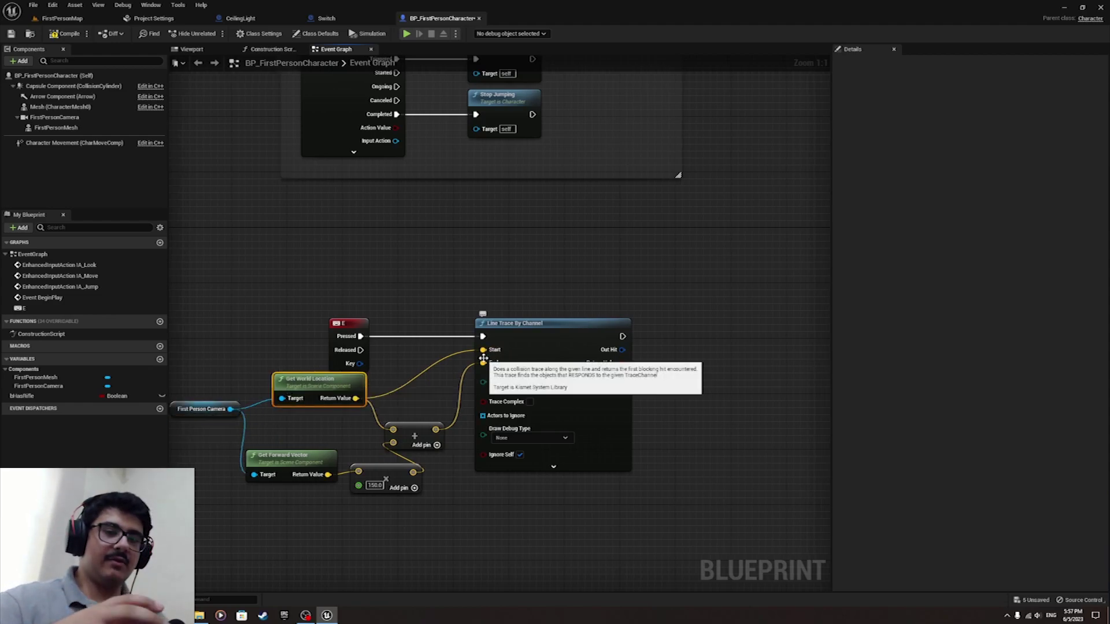
pyautogui.moveTo(199, 379); pyautogui.dragTo(245, 429)
pyautogui.click(391, 448)
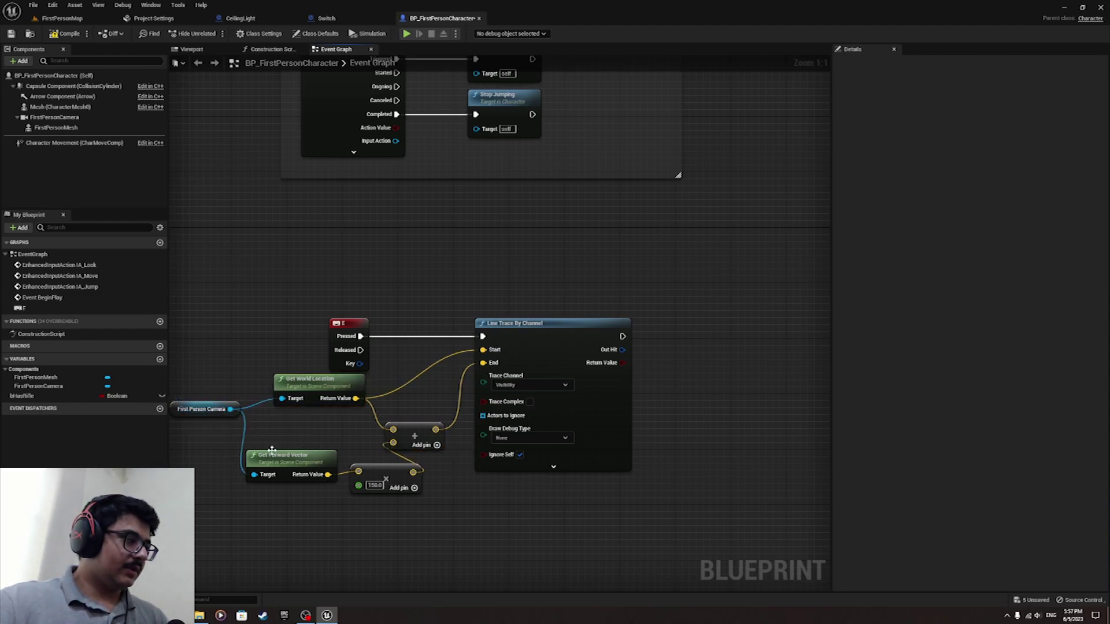
pyautogui.moveTo(269, 440); pyautogui.dragTo(399, 475)
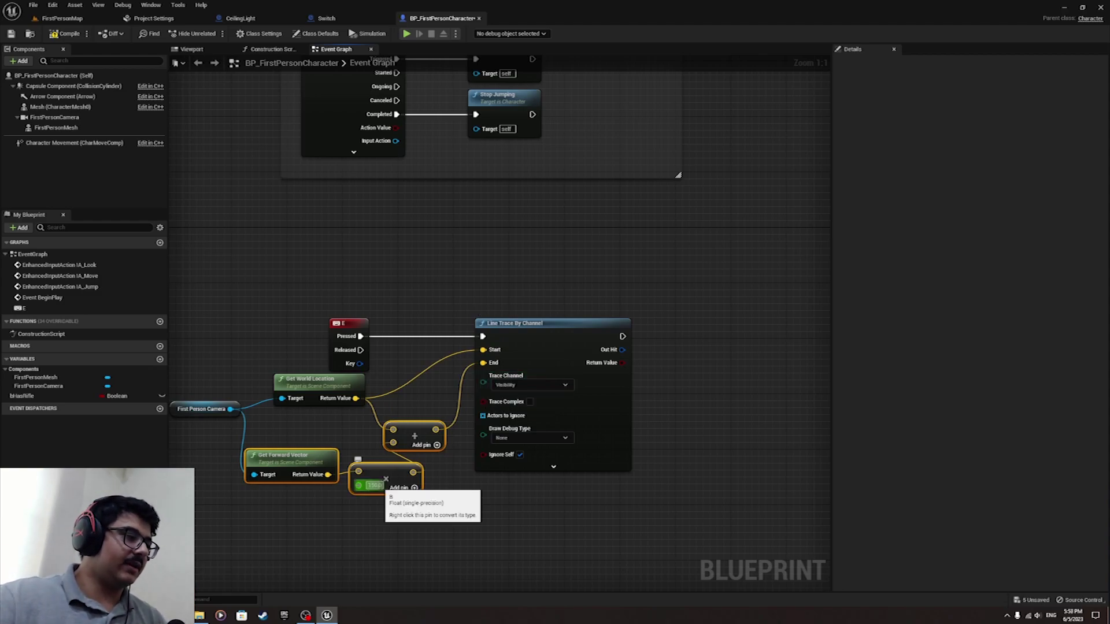
pyautogui.click(374, 485)
pyautogui.click(433, 516)
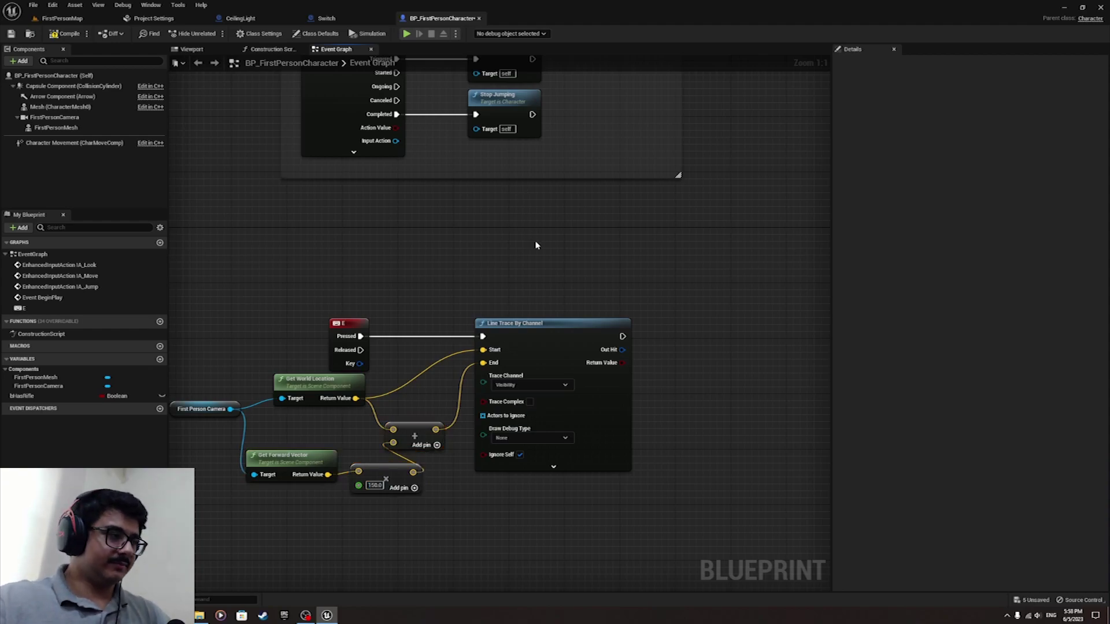
# Create a Break Hit Result node from the line trace's Out Hit, expand its pins and place it beside the trace
pyautogui.moveTo(649, 311); pyautogui.dragTo(483, 257, button='right')
pyautogui.moveTo(456, 296); pyautogui.dragTo(506, 325)
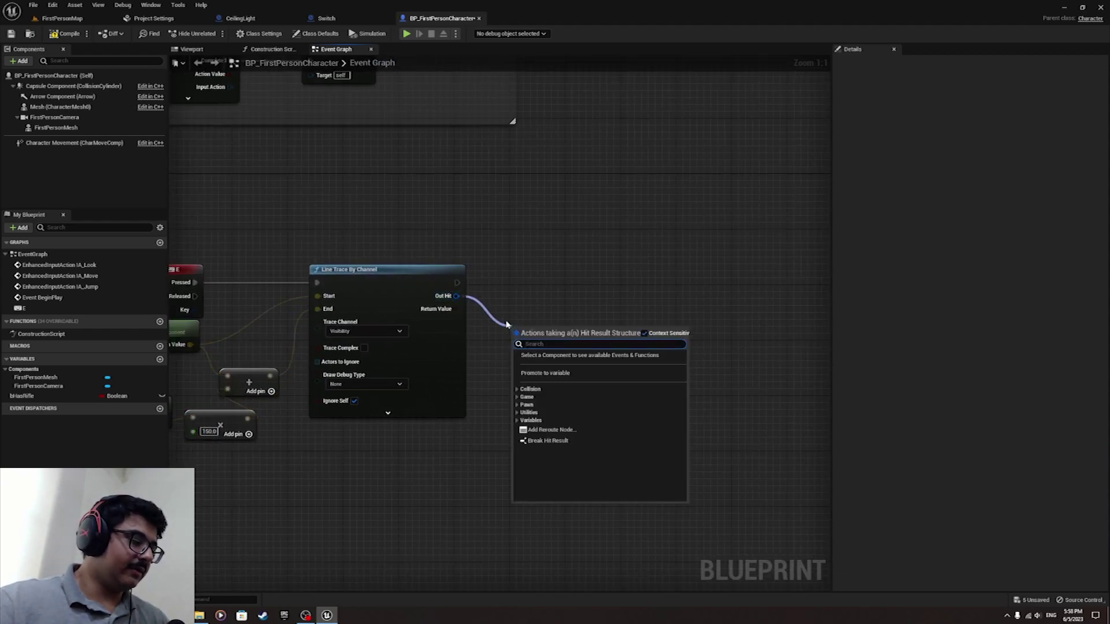
pyautogui.click(549, 440)
pyautogui.click(564, 362)
pyautogui.click(636, 391)
pyautogui.moveTo(634, 383); pyautogui.dragTo(524, 311, button='right')
pyautogui.moveTo(416, 357); pyautogui.dragTo(395, 358)
pyautogui.moveTo(491, 384); pyautogui.dragTo(557, 448, button='right')
# Add a Cast To Switch node fed by Hit Actor and connect its execution input to the line trace's execution output
pyautogui.moveTo(519, 447); pyautogui.dragTo(588, 353)
pyautogui.write('cast')
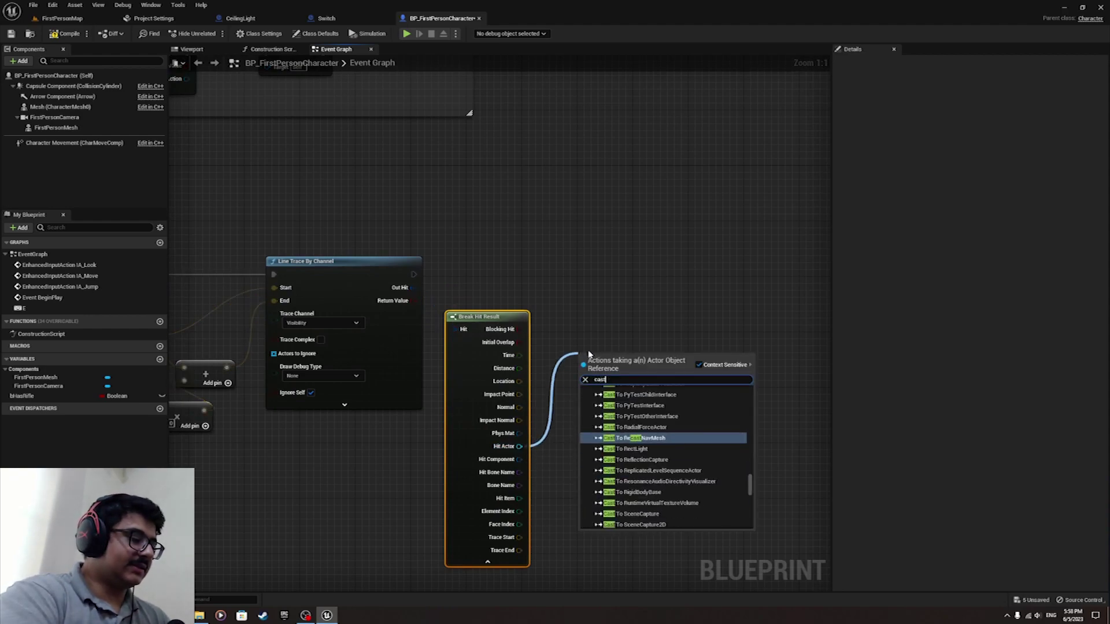
pyautogui.write(' to switc')
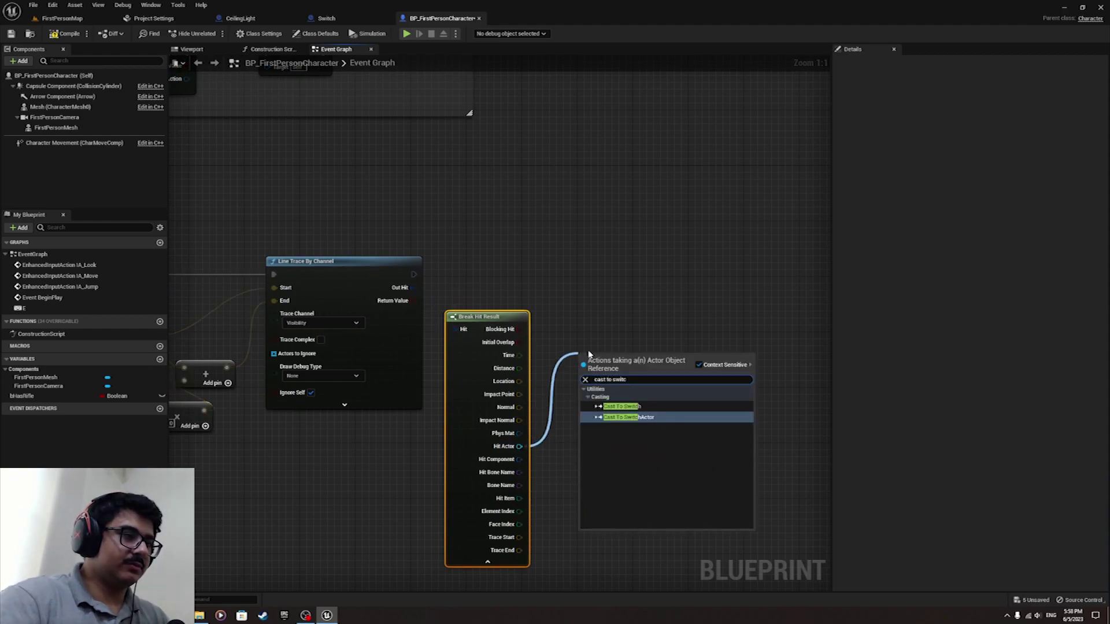
pyautogui.press('Up')
pyautogui.press('Return')
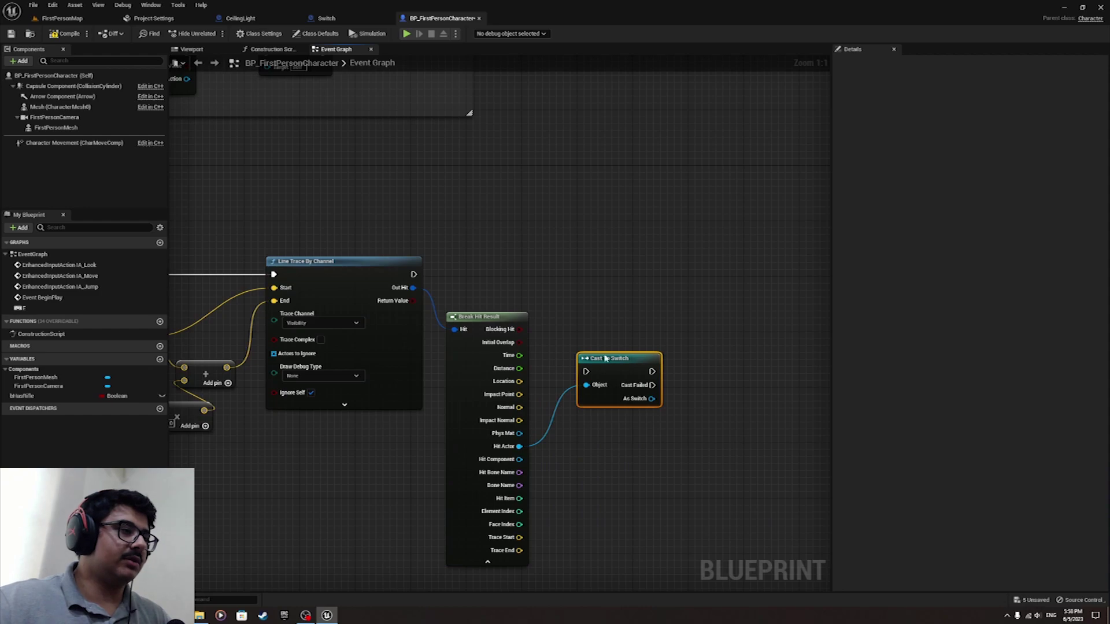
pyautogui.moveTo(586, 371); pyautogui.dragTo(413, 275)
# Collapse the unused Break Hit Result pins and align the Cast To Switch node with the line trace
pyautogui.click(488, 561)
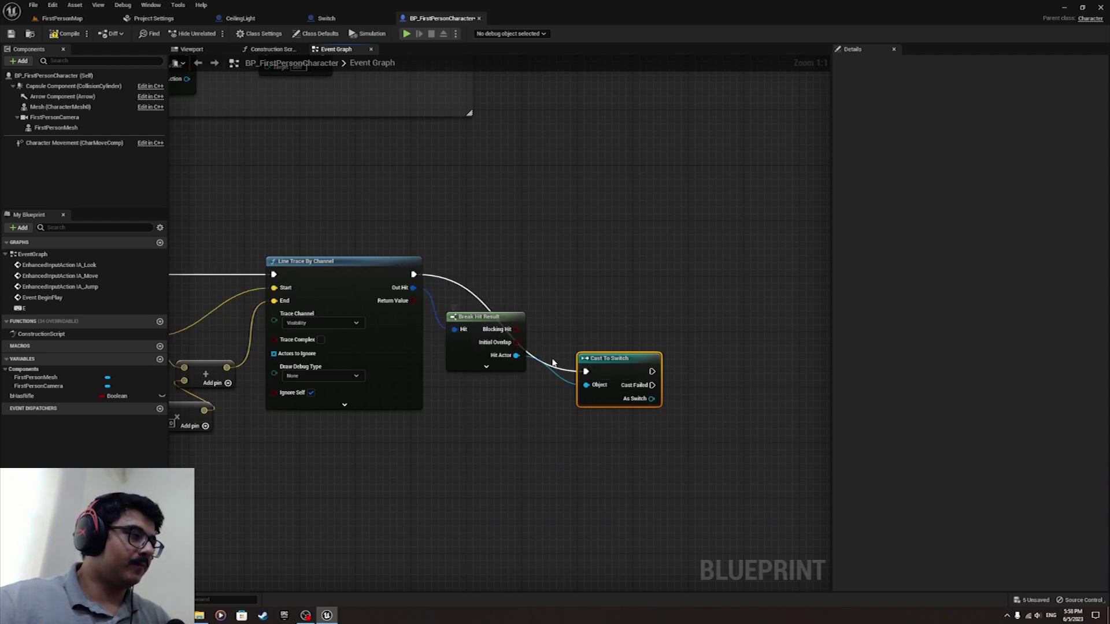
pyautogui.moveTo(615, 365); pyautogui.dragTo(589, 270)
pyautogui.click(598, 352)
# Add a Switch Toggle call on the cast's As Switch output, aligned with the cast, and check its function graph
pyautogui.moveTo(604, 352); pyautogui.dragTo(491, 353, button='right')
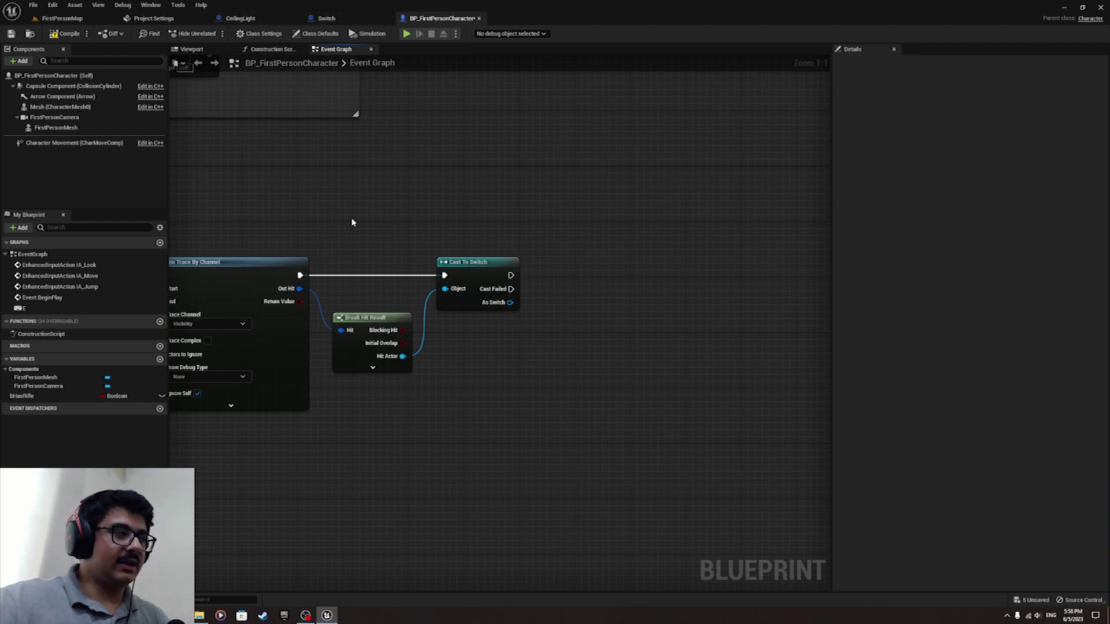
pyautogui.moveTo(352, 223); pyautogui.dragTo(399, 234, button='right')
pyautogui.moveTo(537, 323); pyautogui.dragTo(585, 308)
pyautogui.write('t')
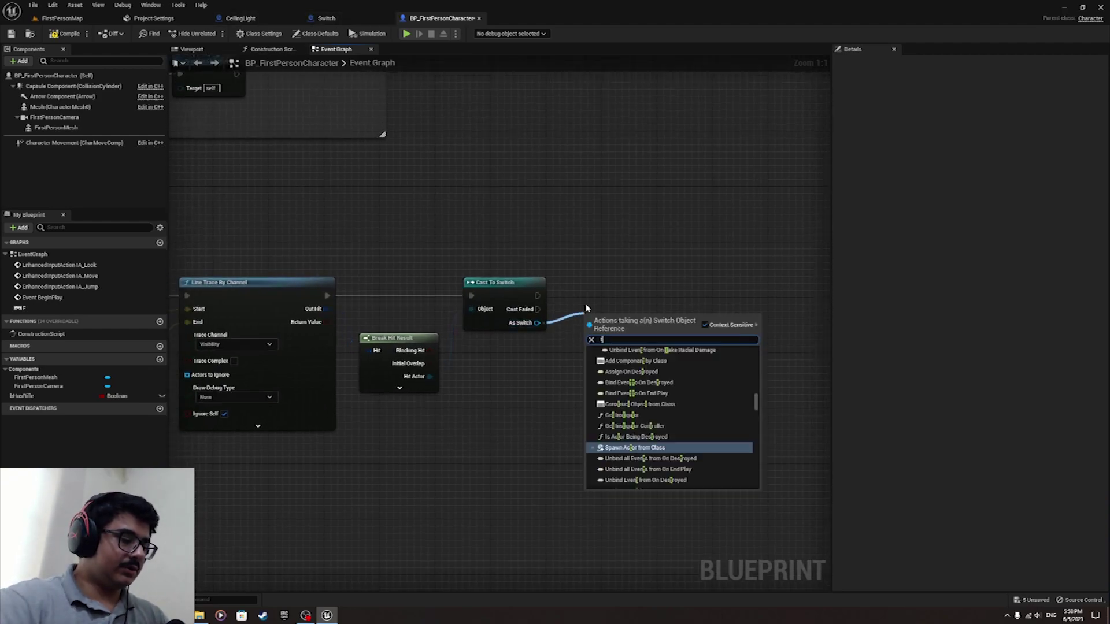
pyautogui.write('oggle')
pyautogui.press('Up')
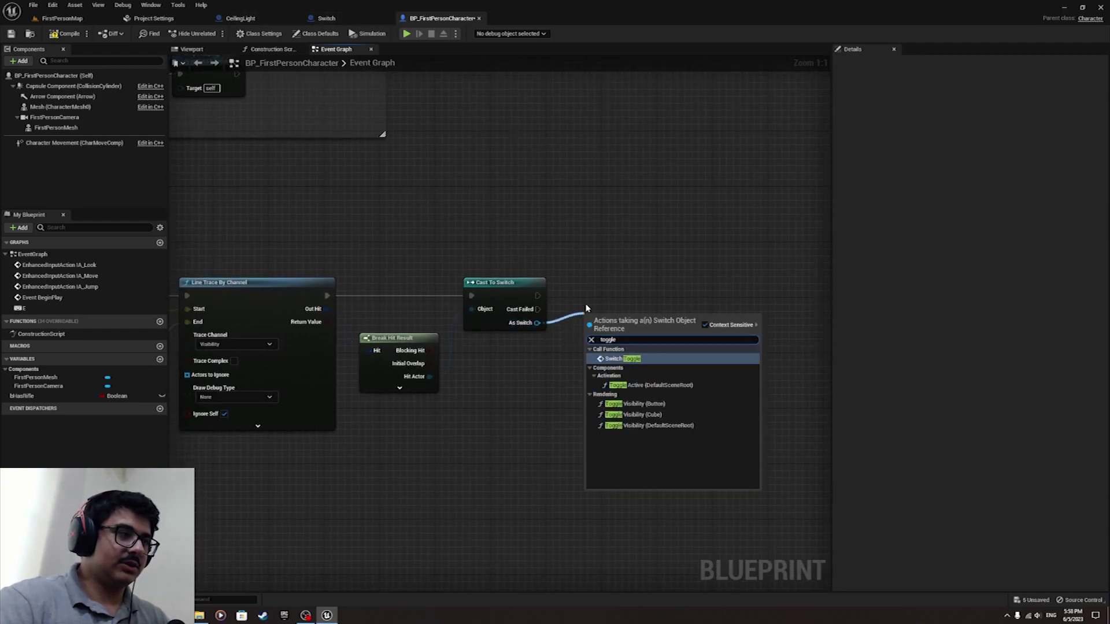
pyautogui.press('Return')
pyautogui.moveTo(599, 315); pyautogui.dragTo(595, 283)
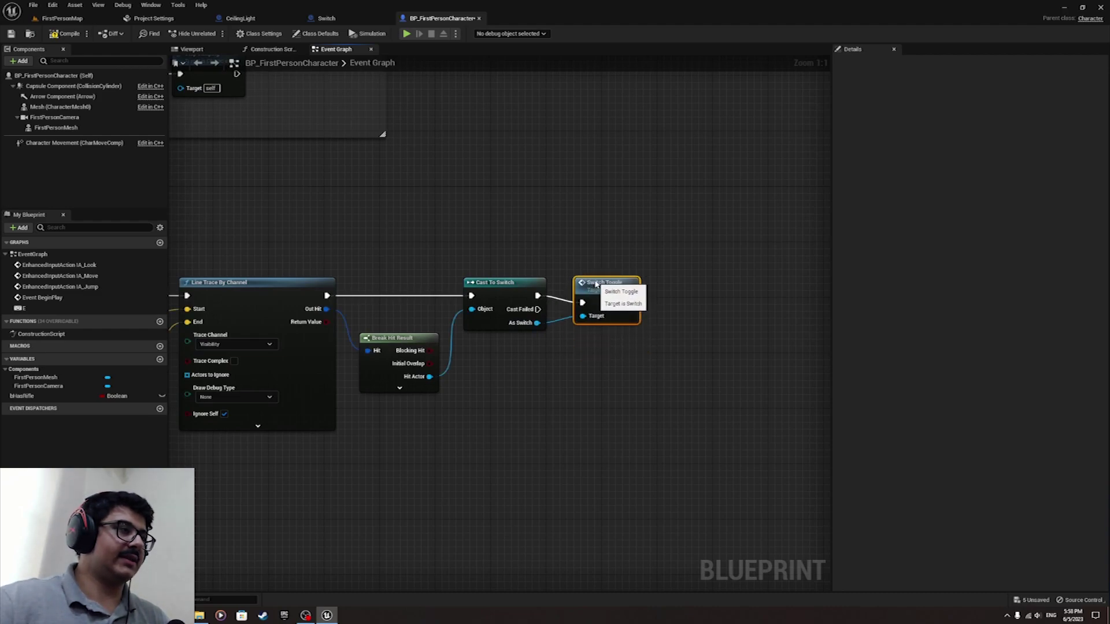
pyautogui.doubleClick(593, 299)
pyautogui.click(440, 18)
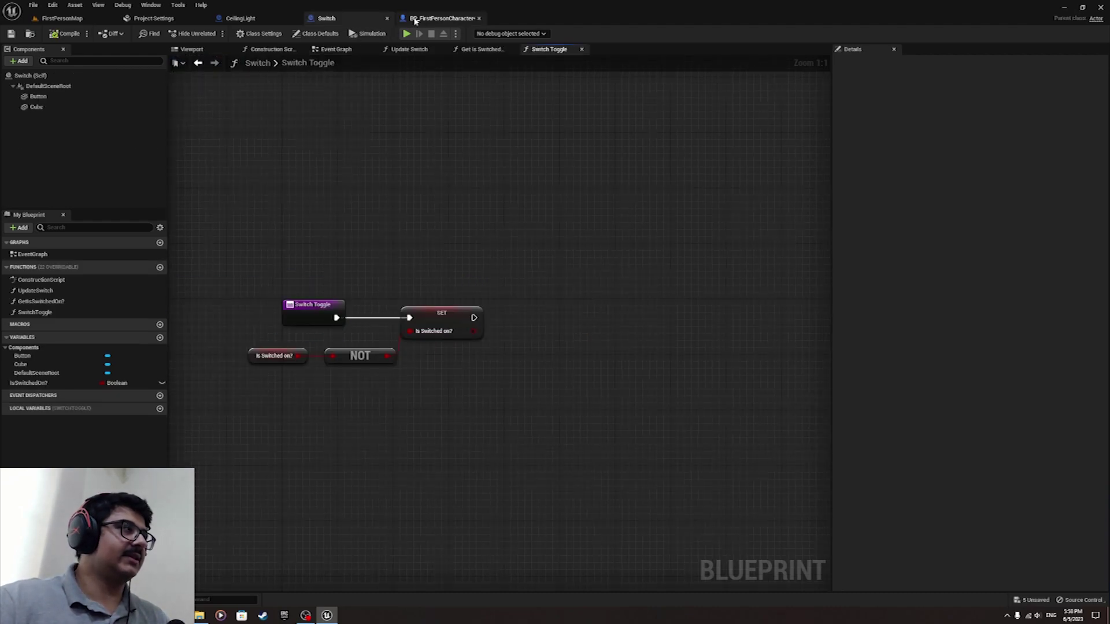
# Set the Line Trace By Channel node's Draw Debug Type to For Duration
pyautogui.scroll(-1, 495, 356)
pyautogui.moveTo(495, 356); pyautogui.dragTo(698, 348, button='right')
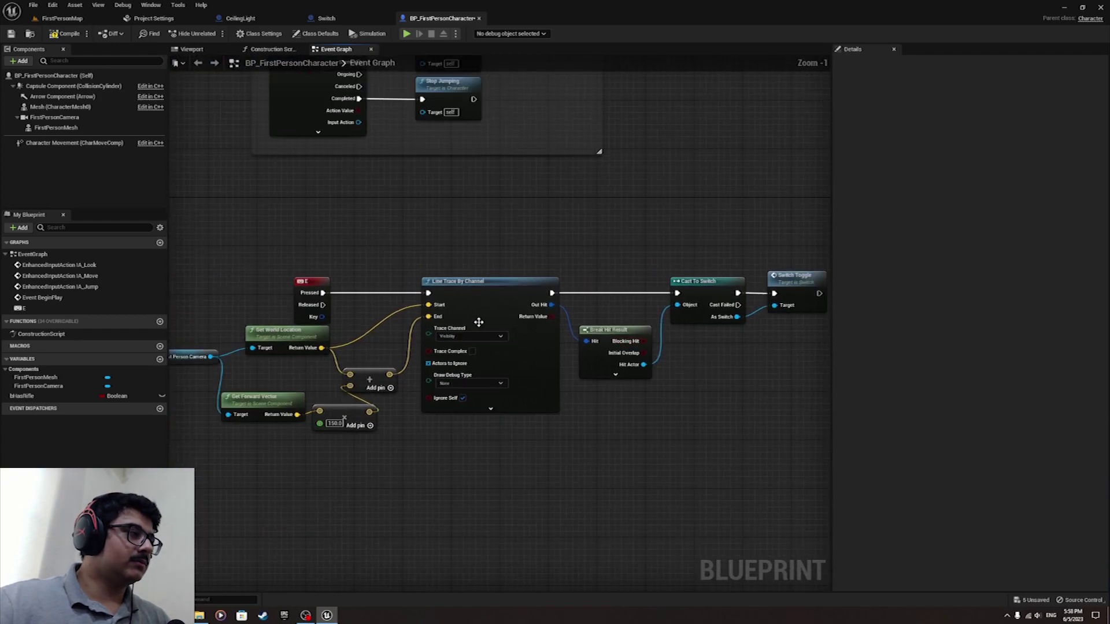
pyautogui.scroll(1, 469, 383)
pyautogui.click(469, 381)
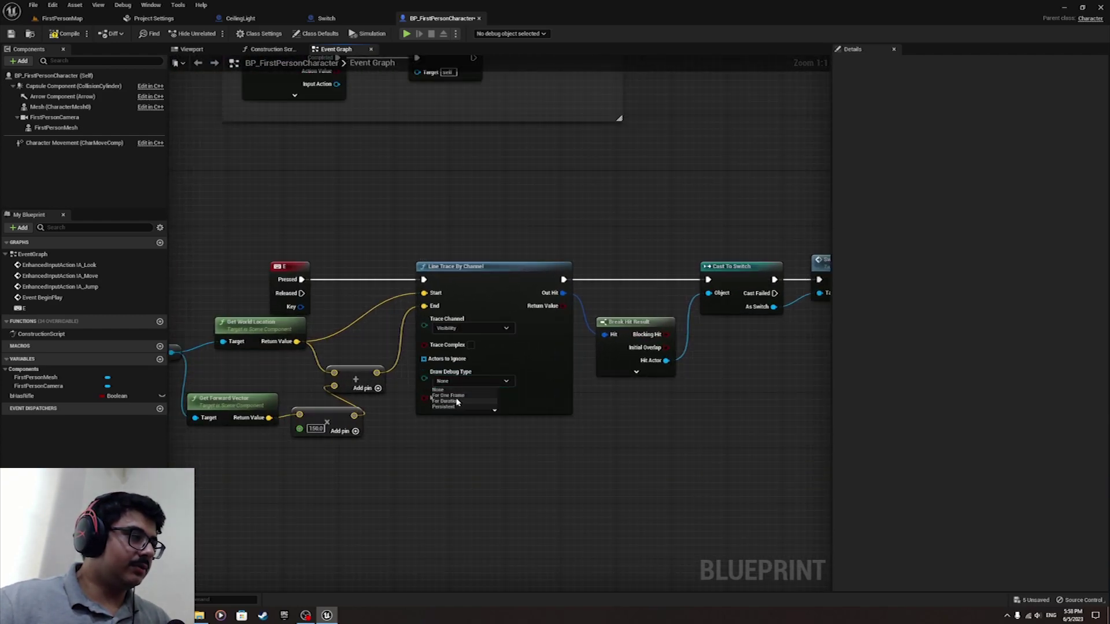
pyautogui.click(457, 401)
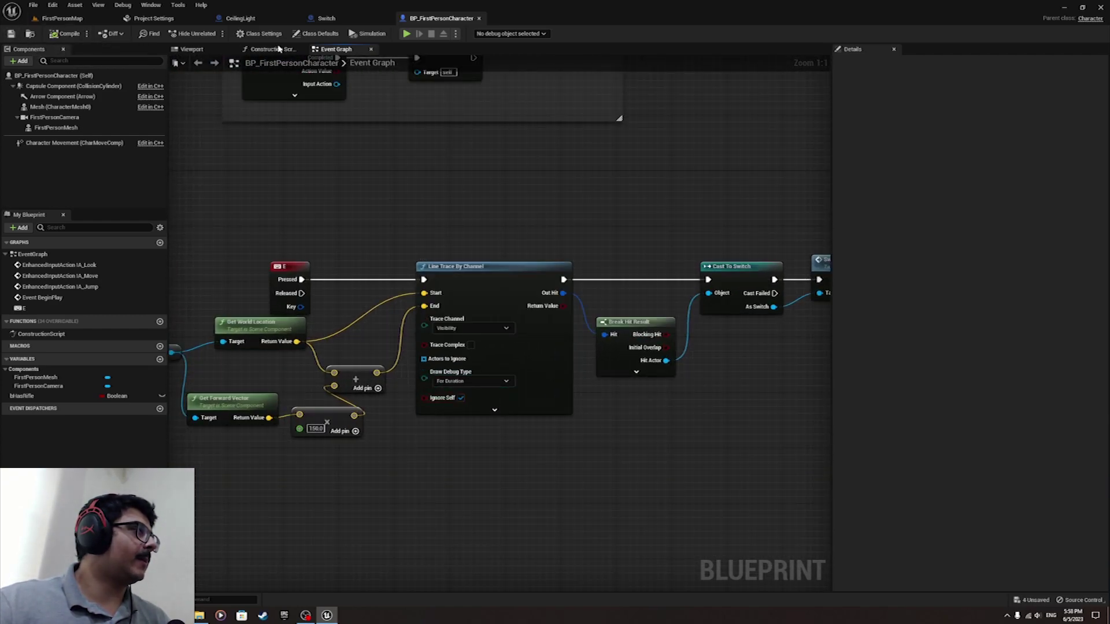
# Play the level, walk the character up to the wall switch and trigger the E interaction on it
pyautogui.click(406, 34)
pyautogui.moveTo(429, 121); pyautogui.dragTo(426, 129, button='right')
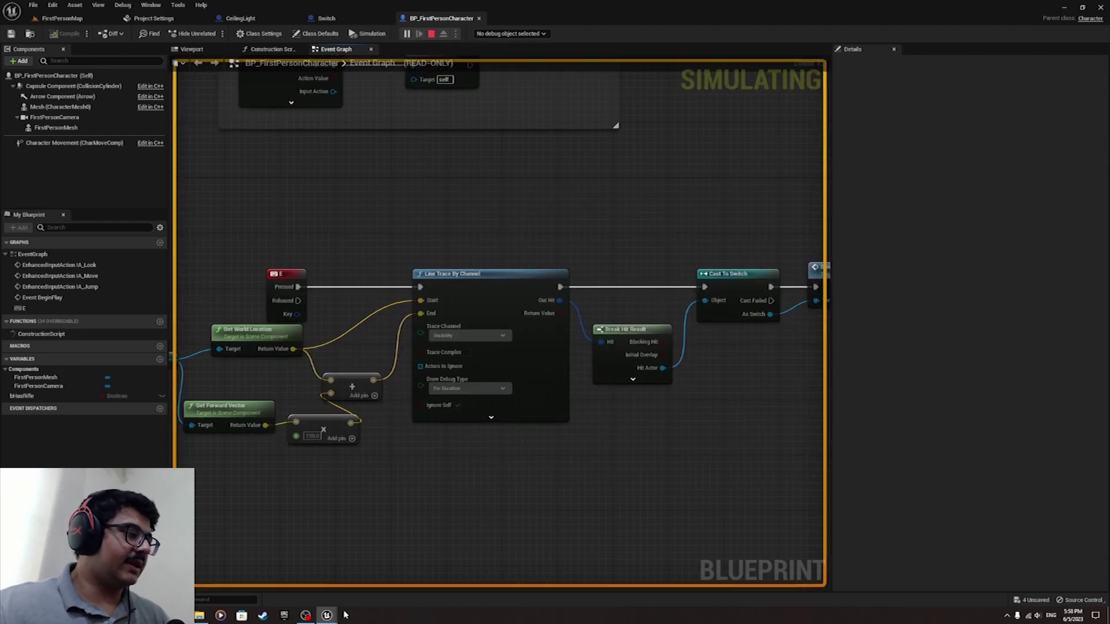
pyautogui.moveTo(326, 615)
pyautogui.click(364, 585)
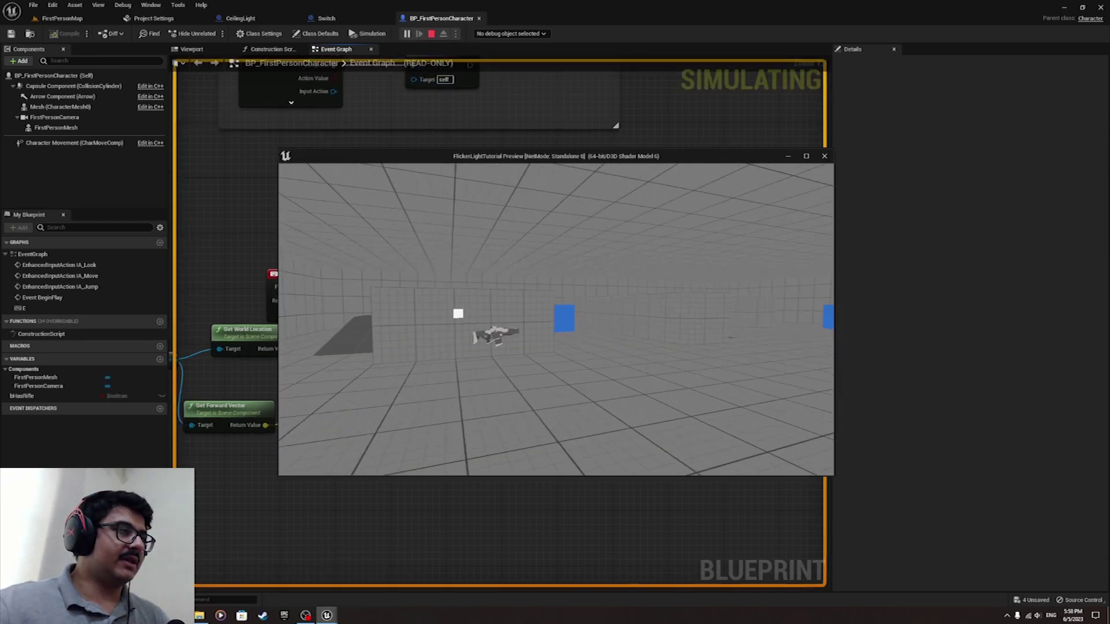
pyautogui.press('w')
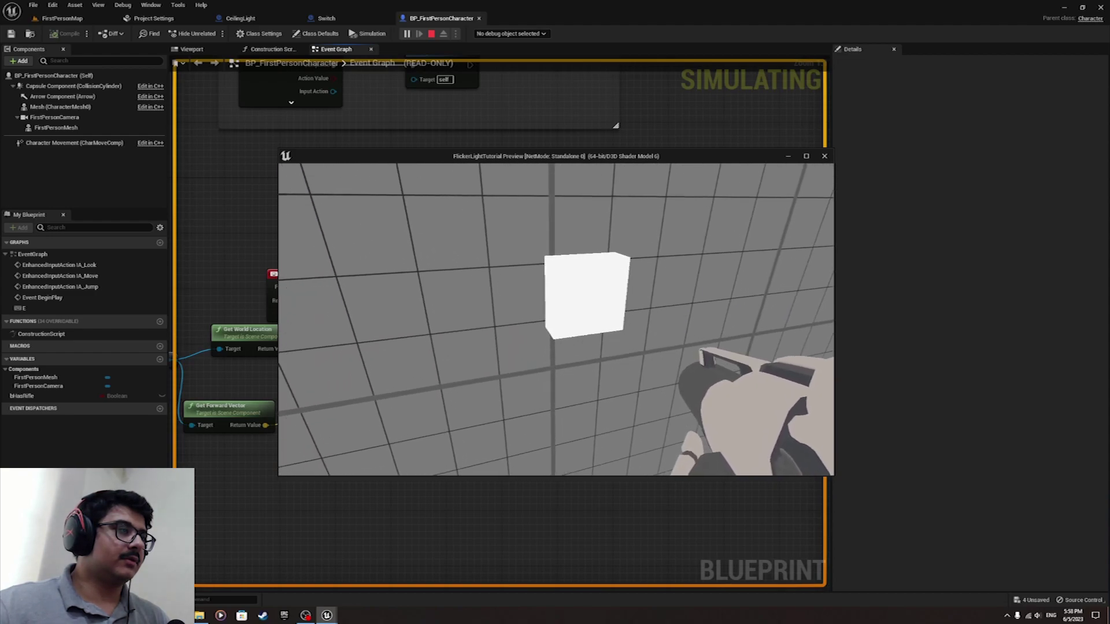
pyautogui.press('a')
pyautogui.press('e')
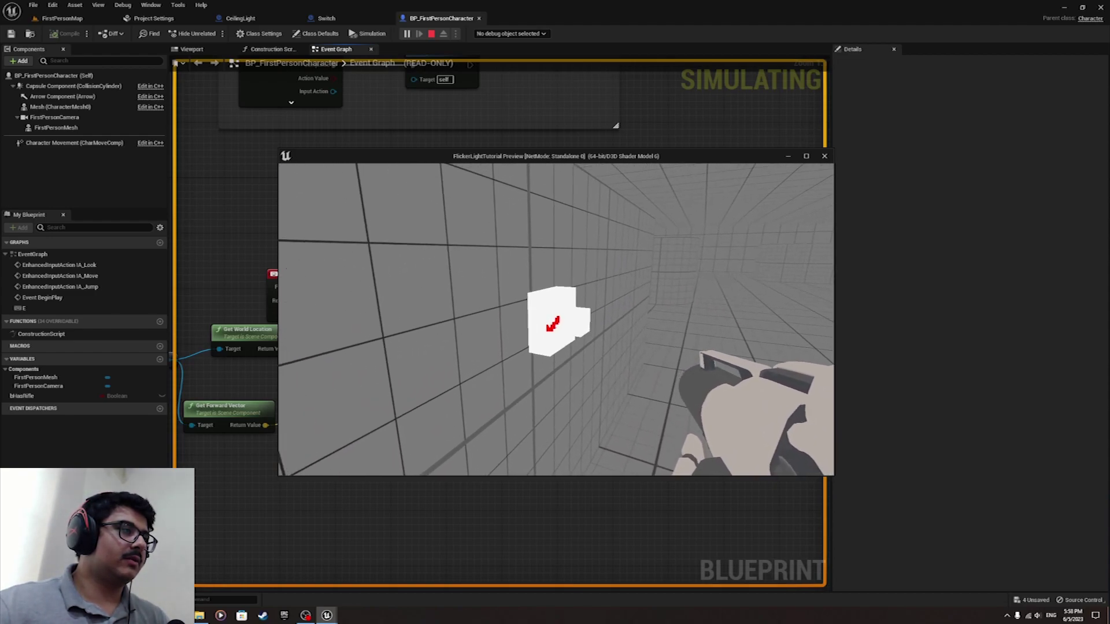
pyautogui.click(555, 320)
pyautogui.click(556, 319)
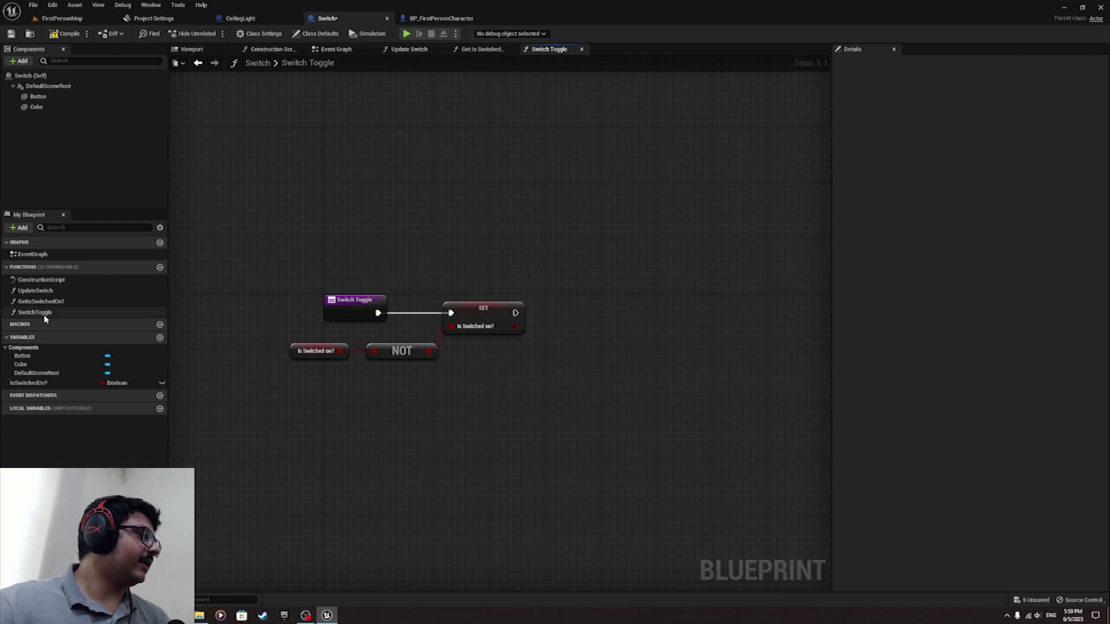
# In the Switch blueprint's Switch Toggle function, add an Update Switch call after the Is Switched on? SET node and align it
pyautogui.moveTo(41, 291); pyautogui.dragTo(611, 323)
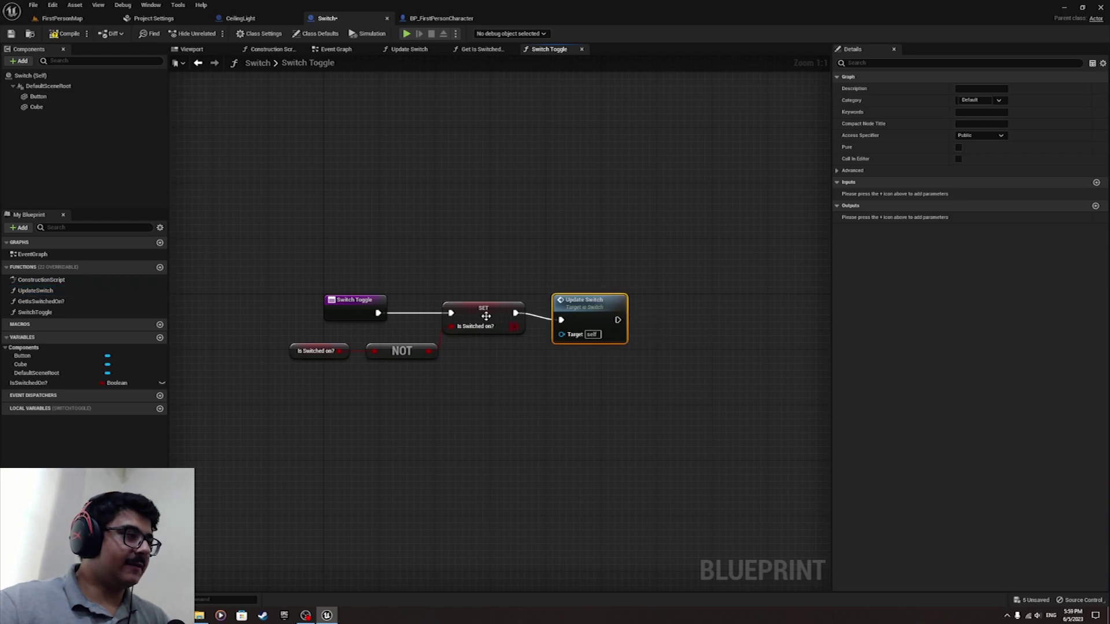
pyautogui.moveTo(299, 352); pyautogui.dragTo(491, 370)
pyautogui.moveTo(619, 303); pyautogui.dragTo(619, 296)
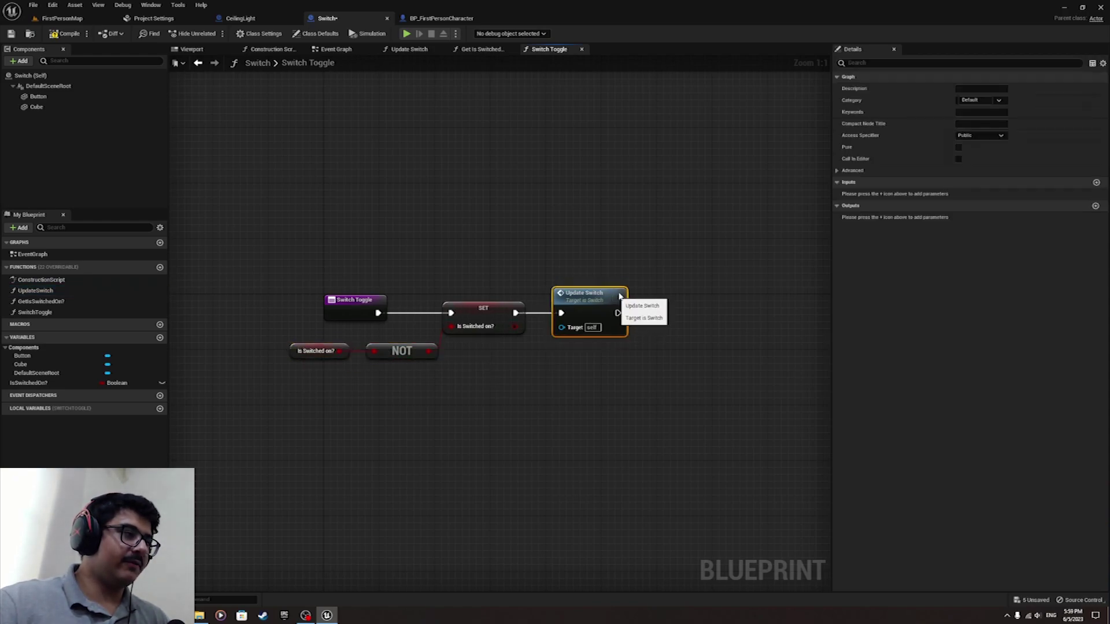
# Play the level, walk the character up to the wall switch and trigger the E interaction on it repeatedly
pyautogui.click(585, 261)
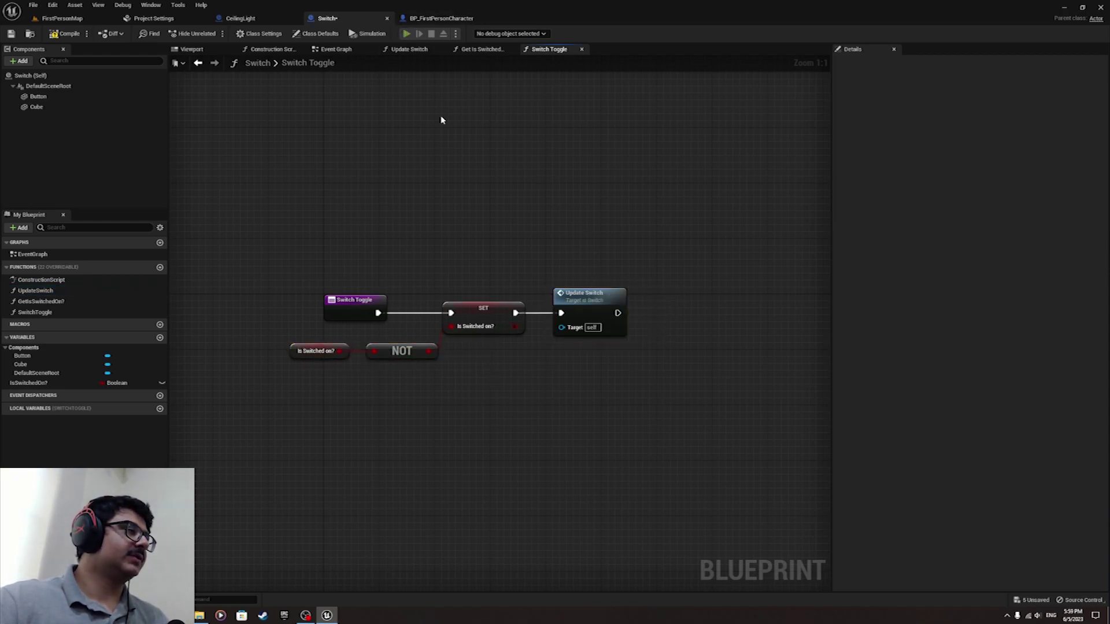
pyautogui.hotkey('alt', 'p')
pyautogui.press('w')
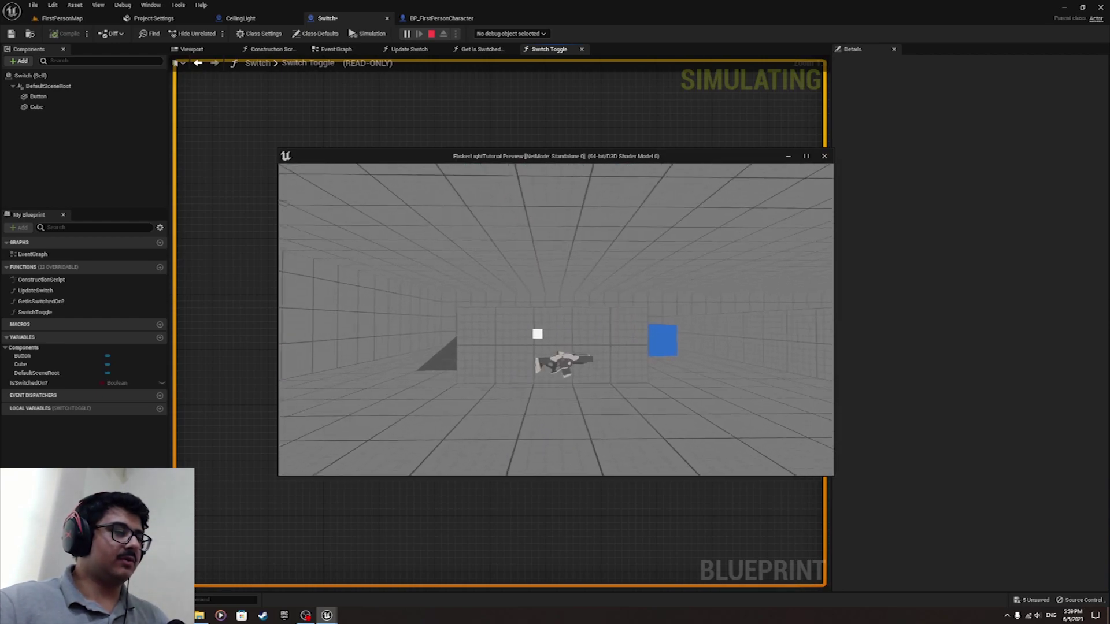
pyautogui.press('w')
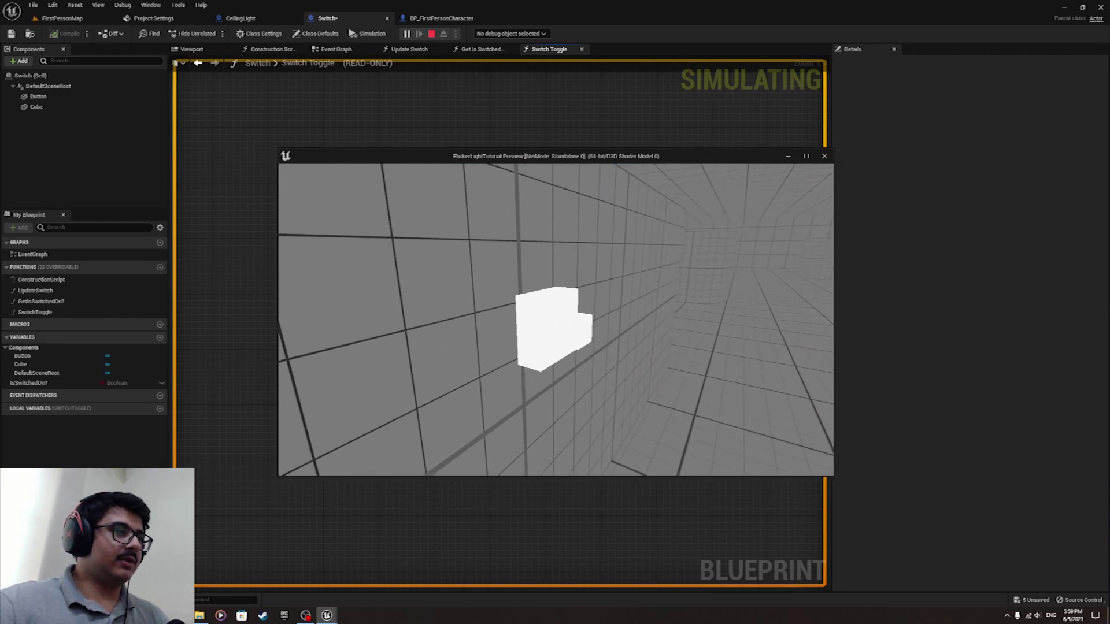
pyautogui.press('e')
pyautogui.press('s')
pyautogui.press('w')
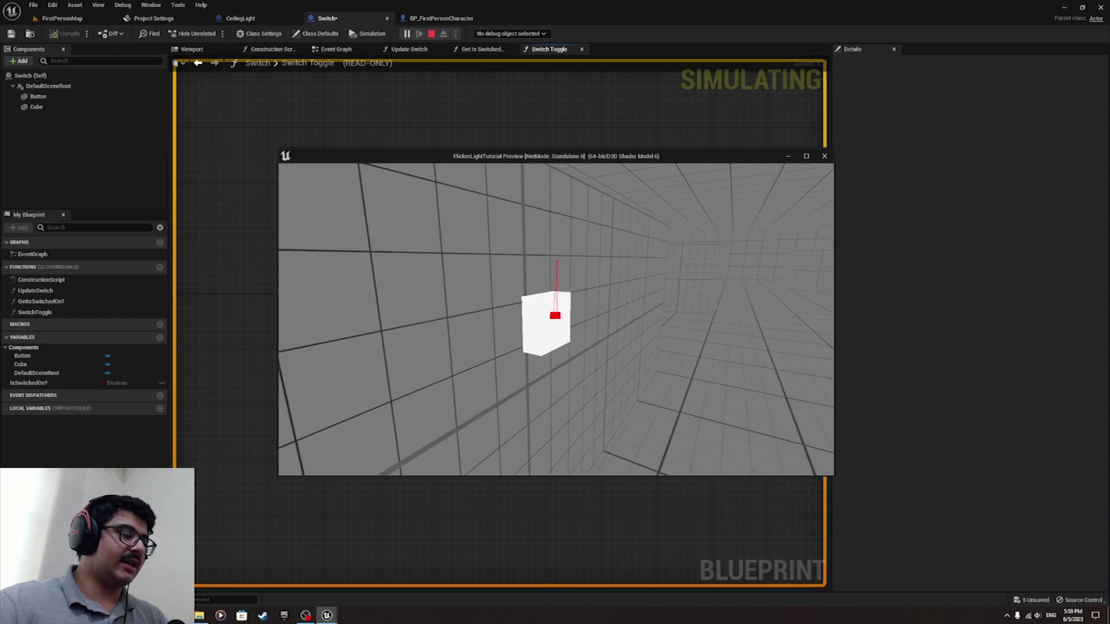
pyautogui.press('e')
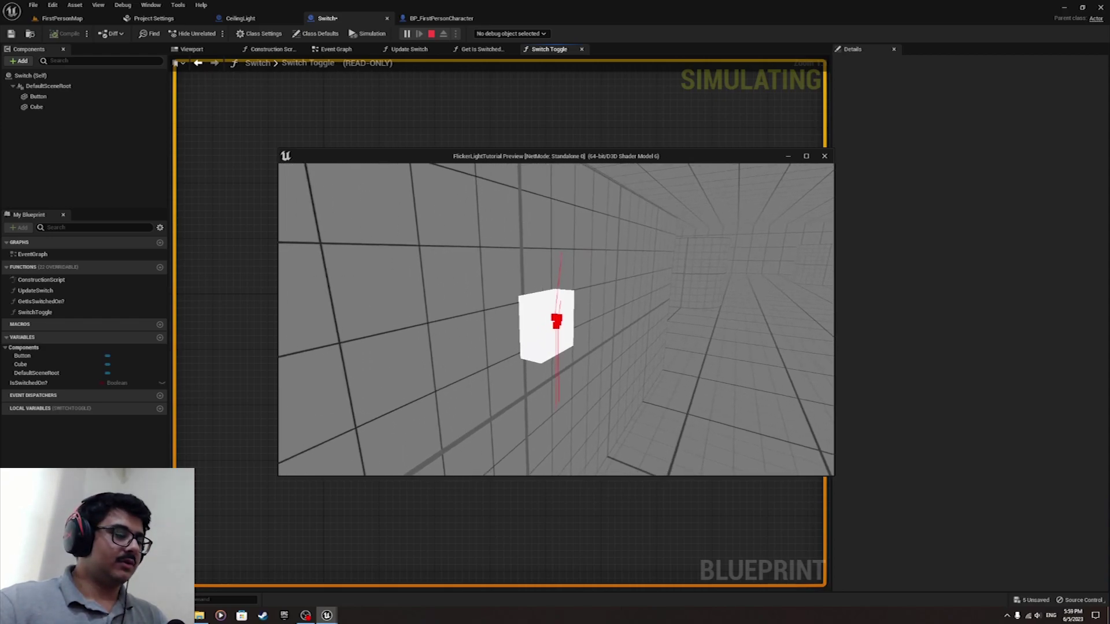
pyautogui.press('e')
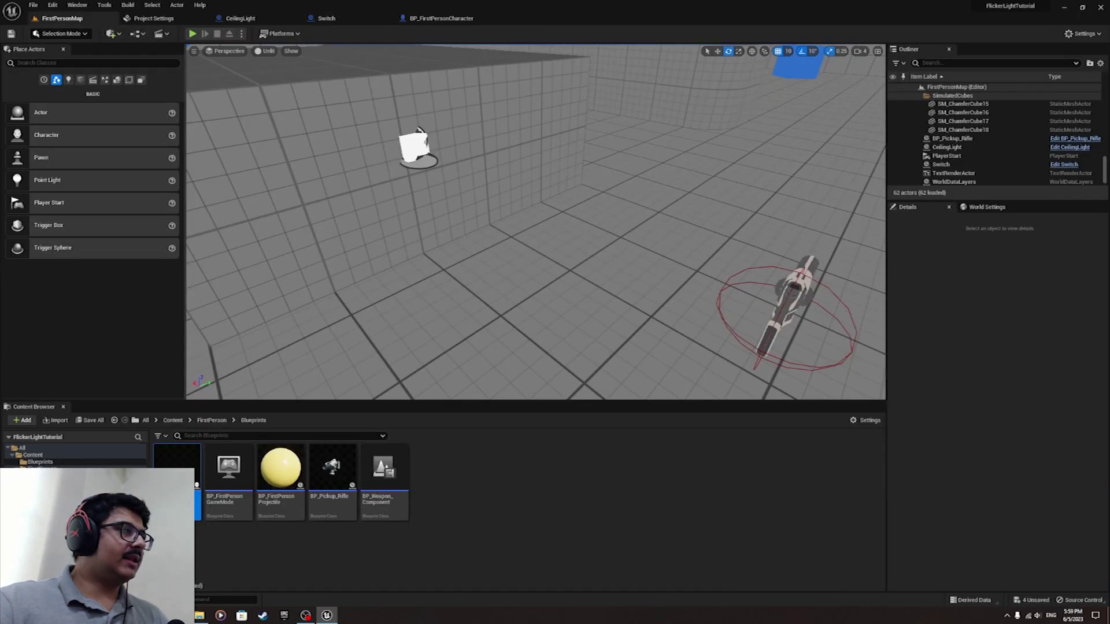
# Select the Switch actor on the wall in FirstPersonMap and open the Level Blueprint
pyautogui.moveTo(535, 222); pyautogui.dragTo(395, 147, button='right')
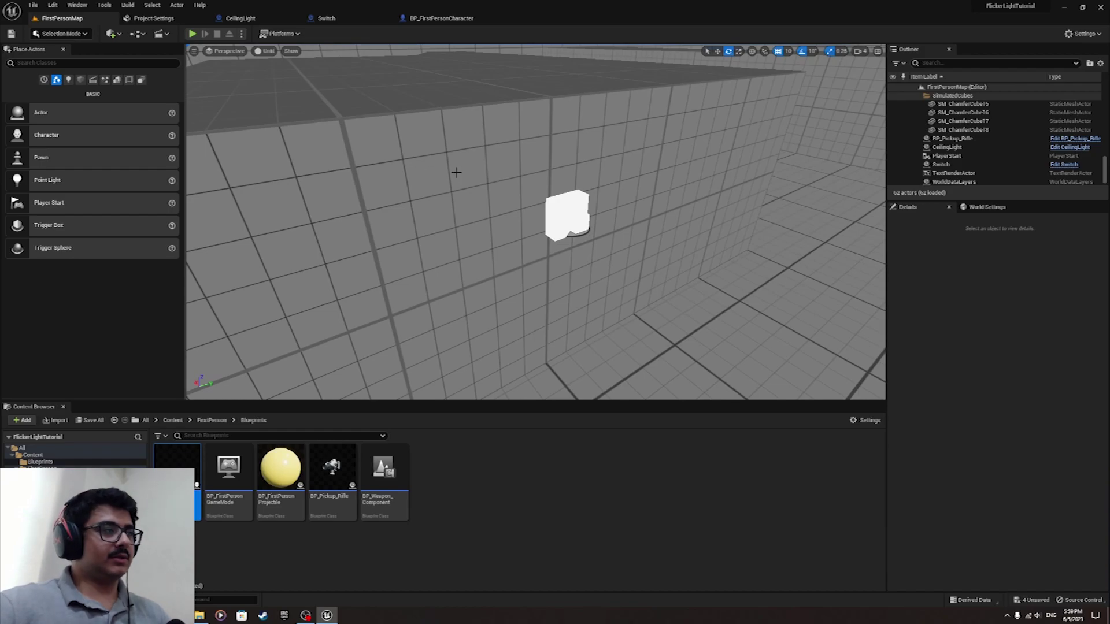
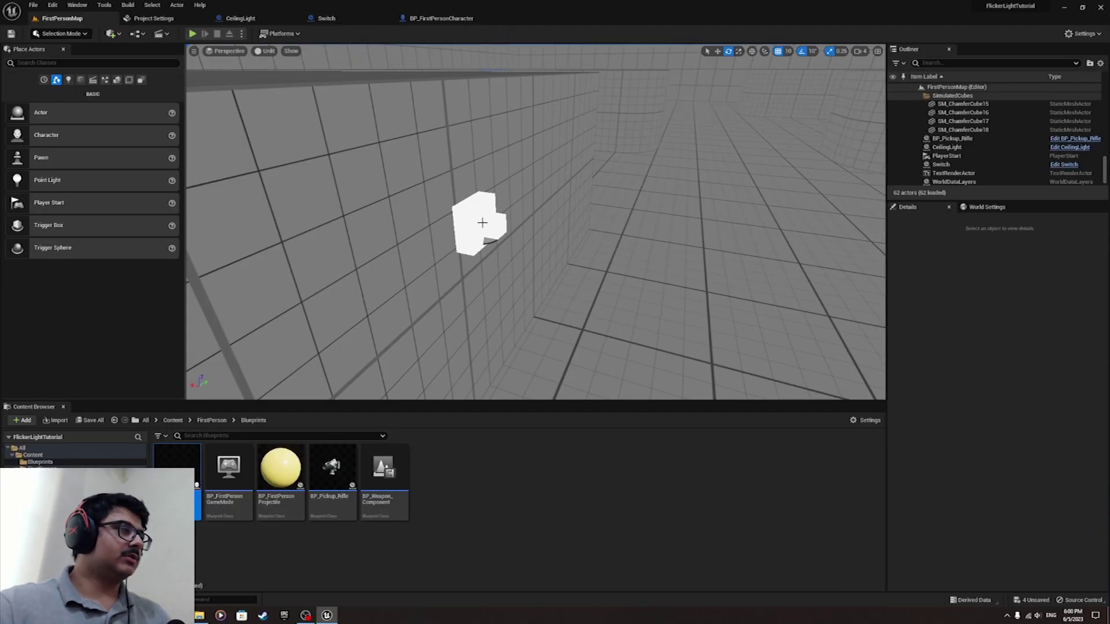
pyautogui.click(482, 222)
pyautogui.moveTo(539, 227); pyautogui.dragTo(734, 197, button='right')
pyautogui.click(544, 248)
pyautogui.moveTo(544, 248); pyautogui.dragTo(434, 269, button='right')
pyautogui.click(472, 240)
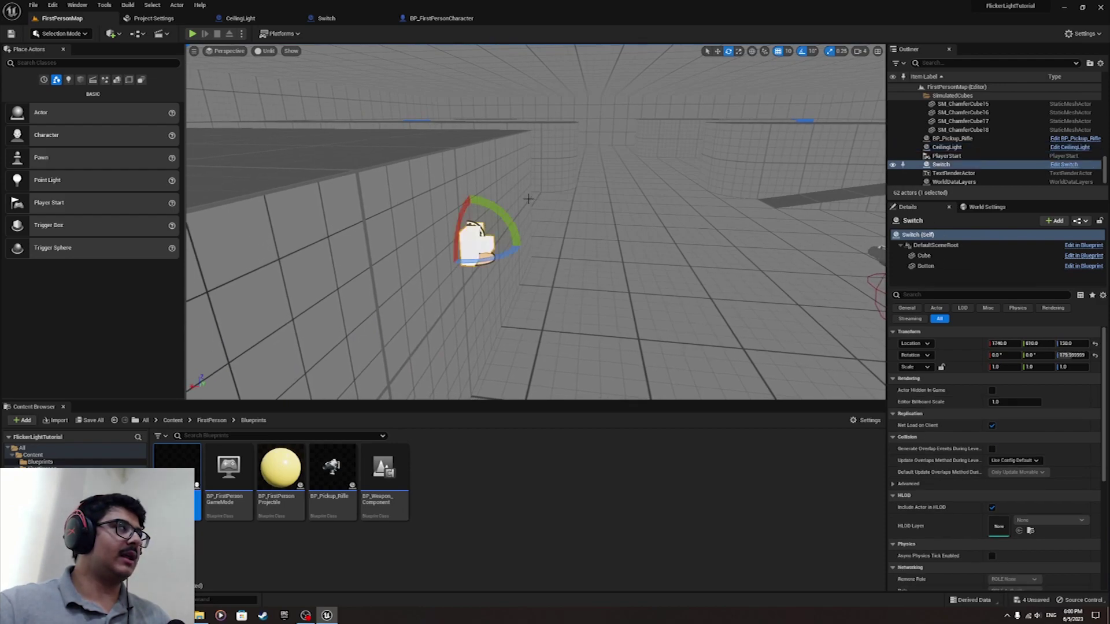
pyautogui.click(139, 35)
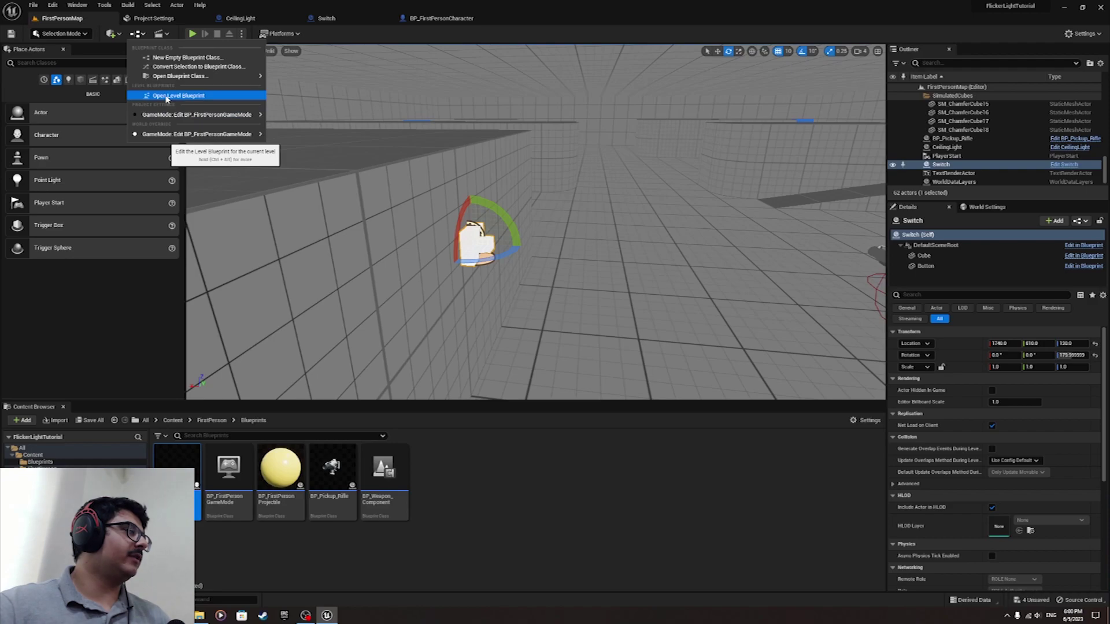
pyautogui.click(166, 97)
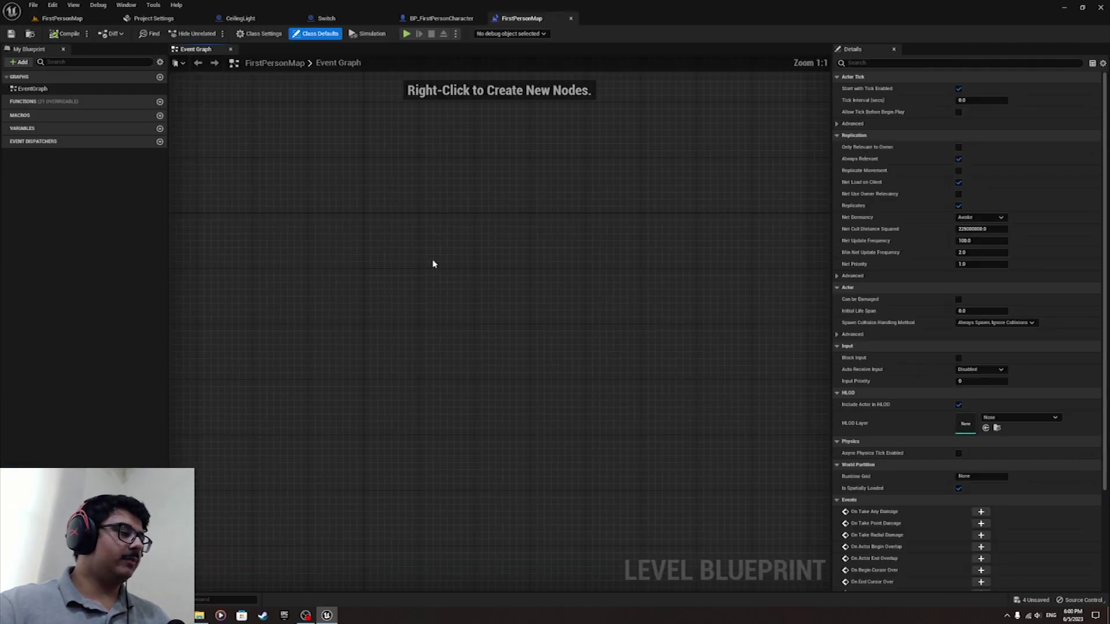
# Create a reference to the selected Switch in the Level Blueprint and add an Event Tick node above it
pyautogui.click(62, 18)
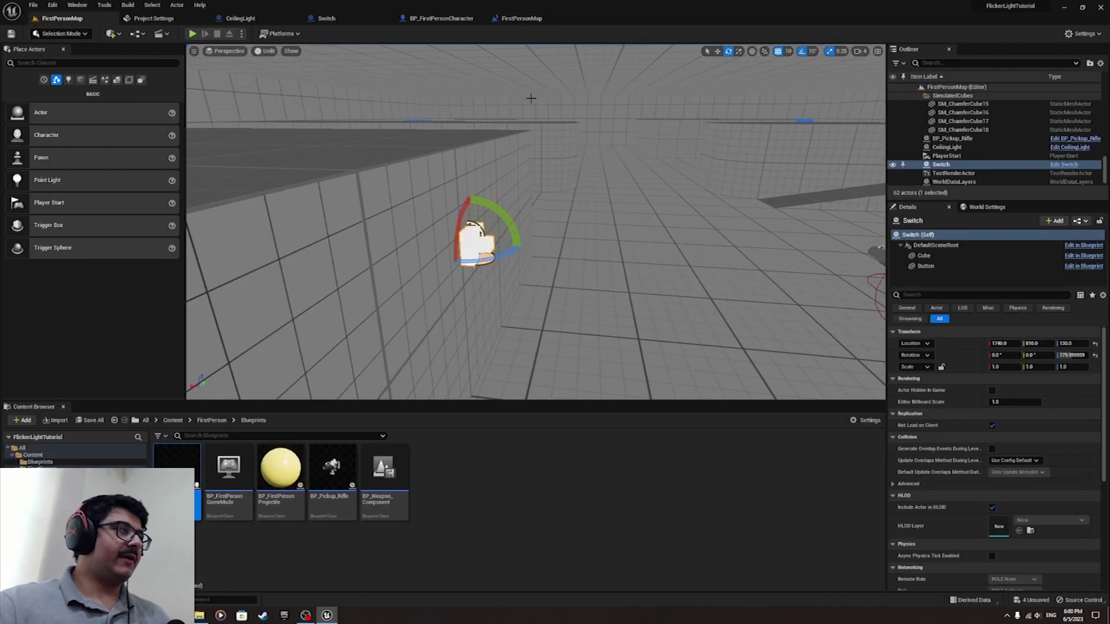
pyautogui.click(509, 18)
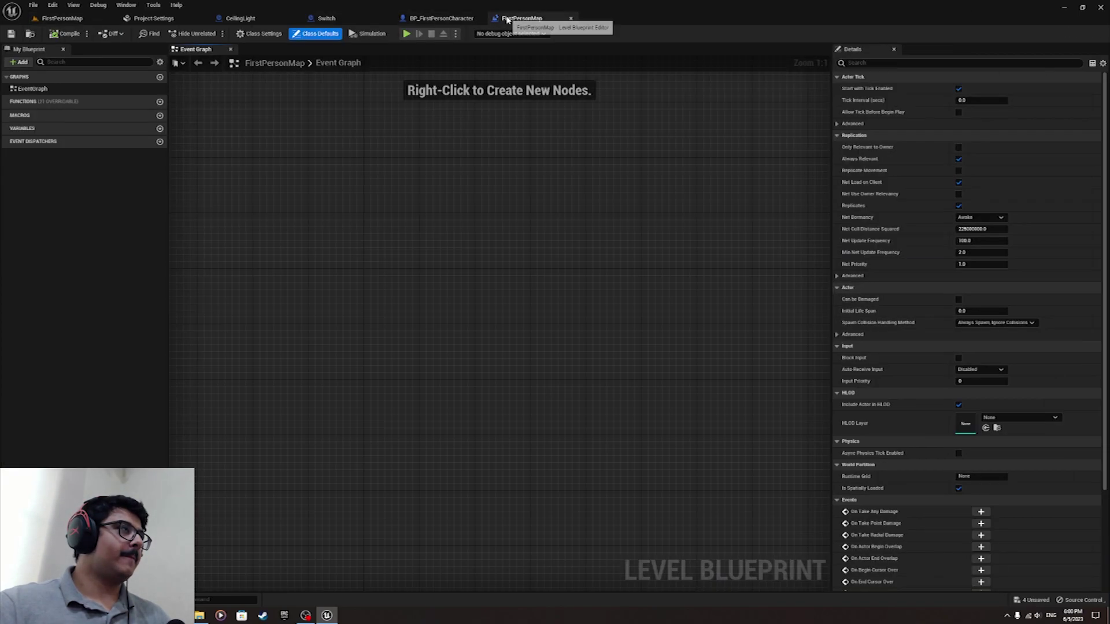
pyautogui.rightClick(397, 235)
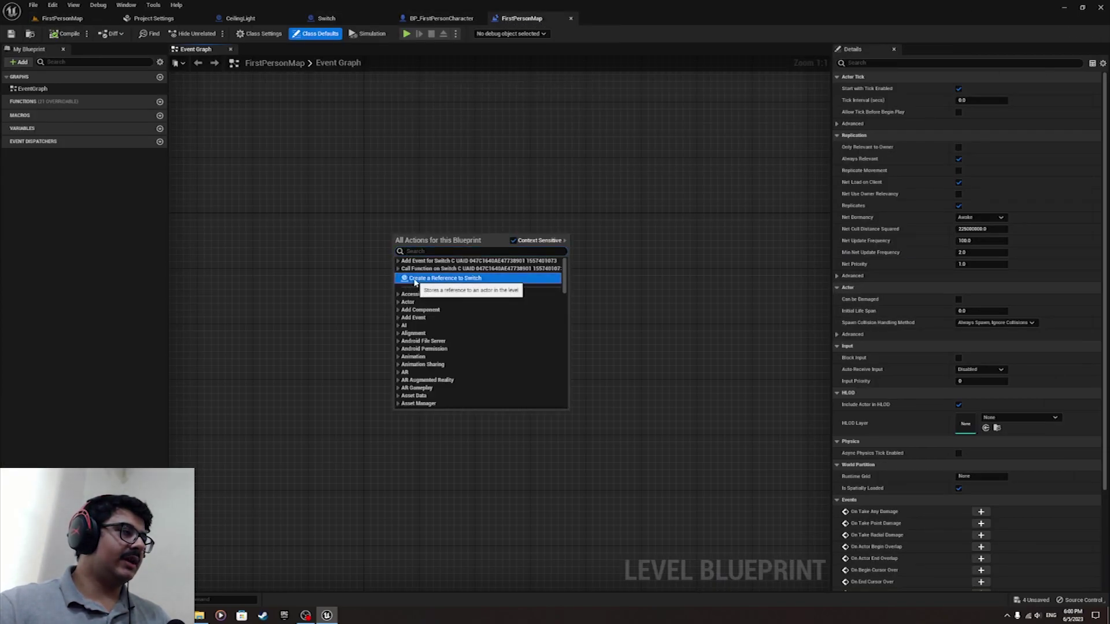
pyautogui.click(428, 278)
pyautogui.moveTo(445, 244); pyautogui.dragTo(401, 350)
pyautogui.rightClick(364, 275)
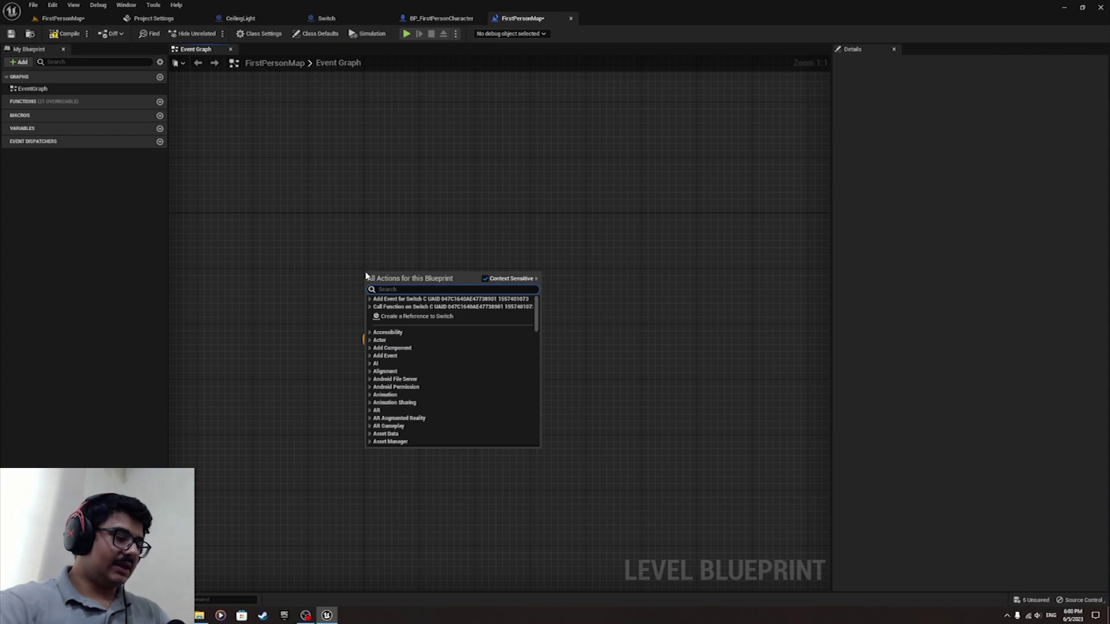
pyautogui.write('tick')
pyautogui.press('Return')
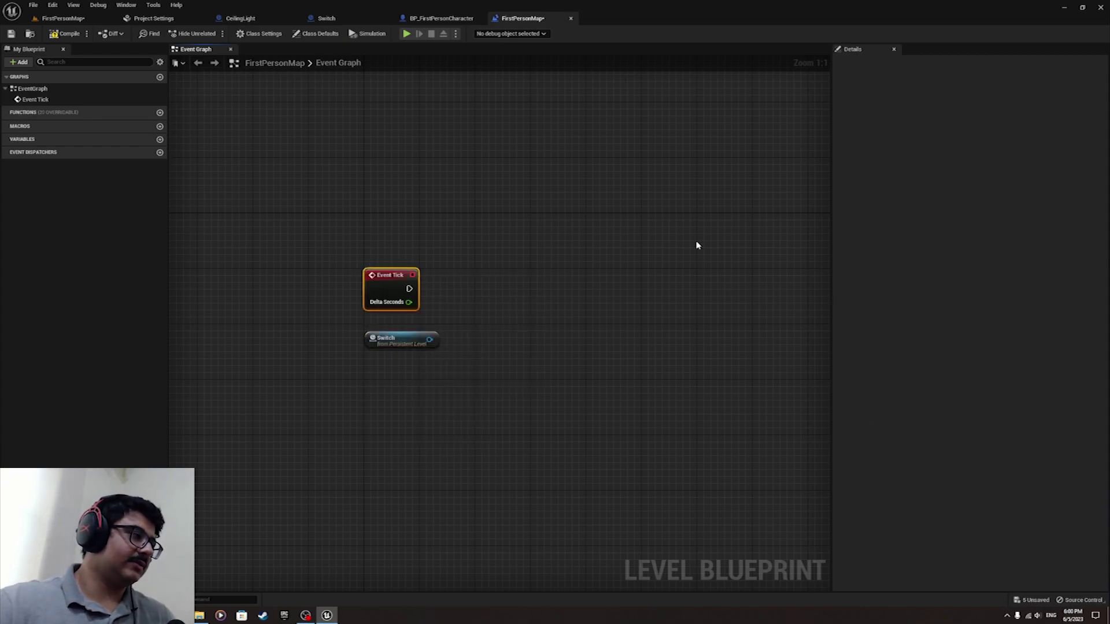
# Select the CeilingLight actor in the level and add its reference to the Level Blueprint between Event Tick and the Switch reference
pyautogui.click(58, 18)
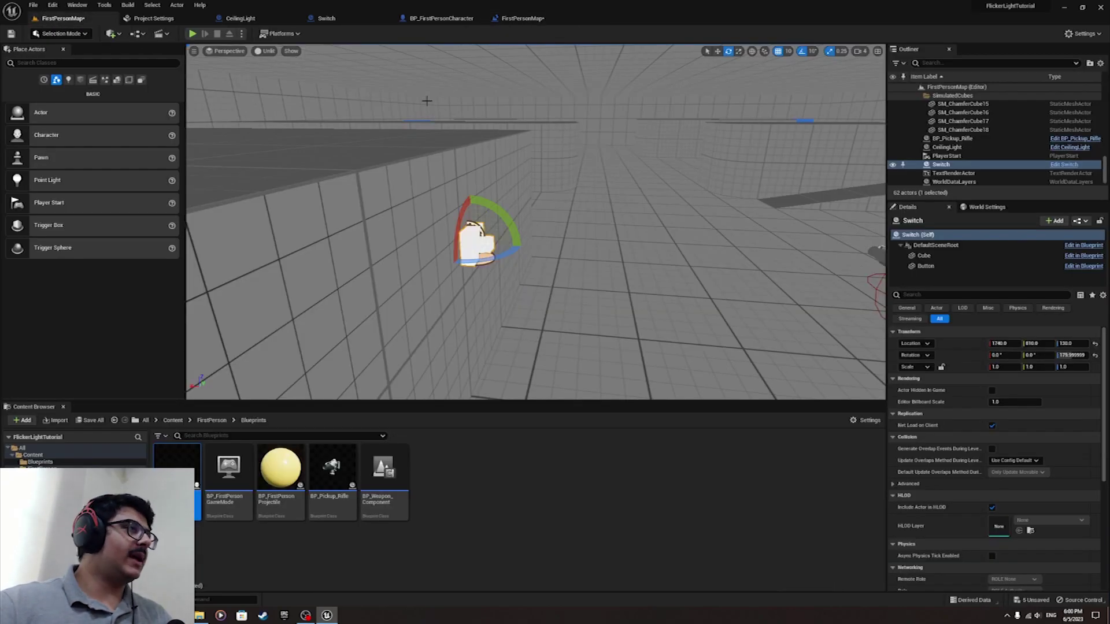
pyautogui.click(368, 183)
pyautogui.press('f')
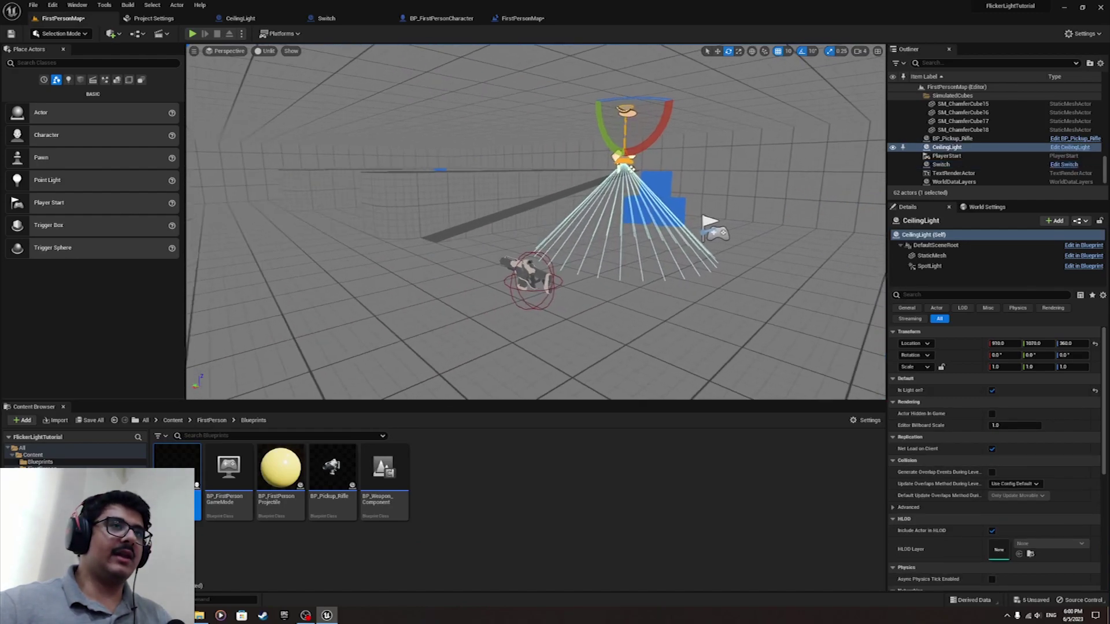
pyautogui.click(508, 22)
pyautogui.rightClick(419, 230)
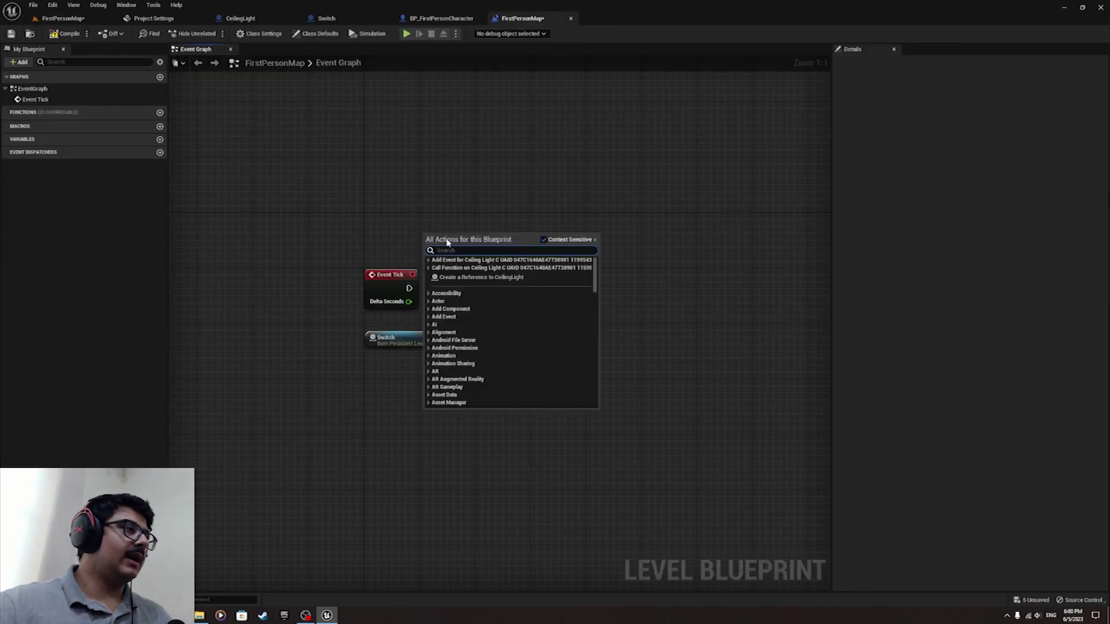
pyautogui.click(451, 281)
pyautogui.moveTo(451, 230); pyautogui.dragTo(375, 315)
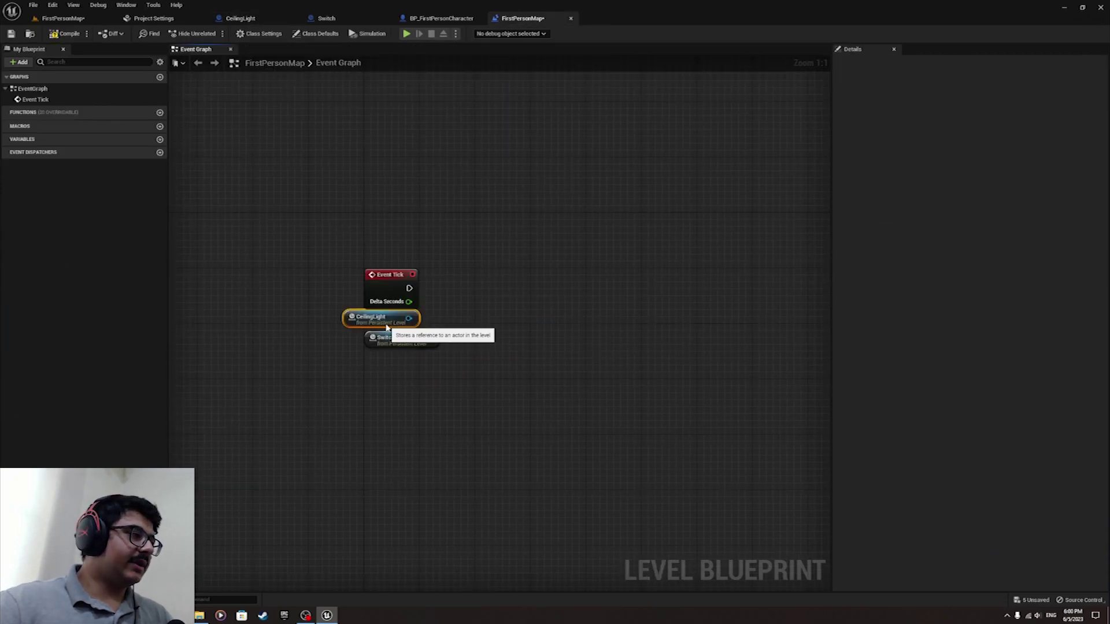
pyautogui.moveTo(390, 345); pyautogui.dragTo(363, 400)
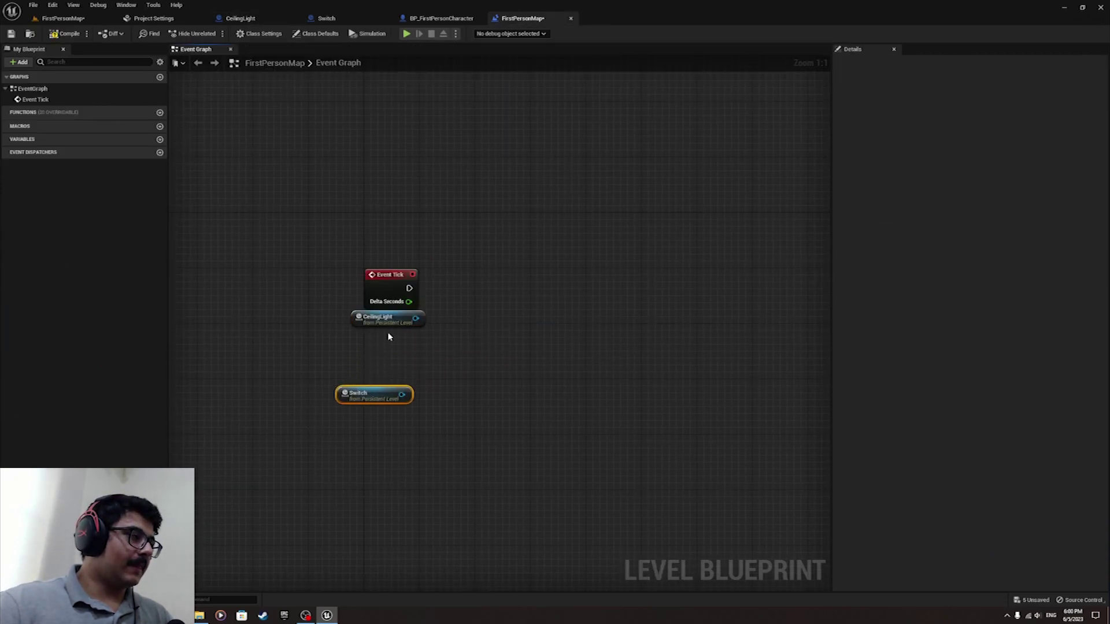
# Add a Switch Light call on the CeilingLight reference and connect Event Tick's execution output to it
pyautogui.moveTo(389, 319); pyautogui.dragTo(458, 297)
pyautogui.write('swit')
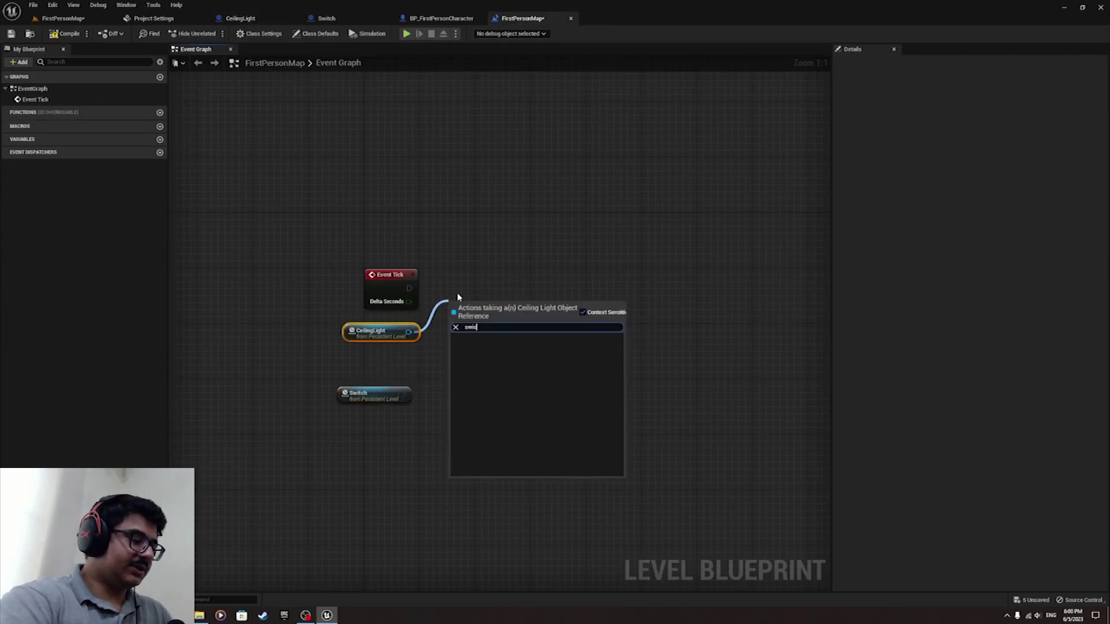
pyautogui.press('Return')
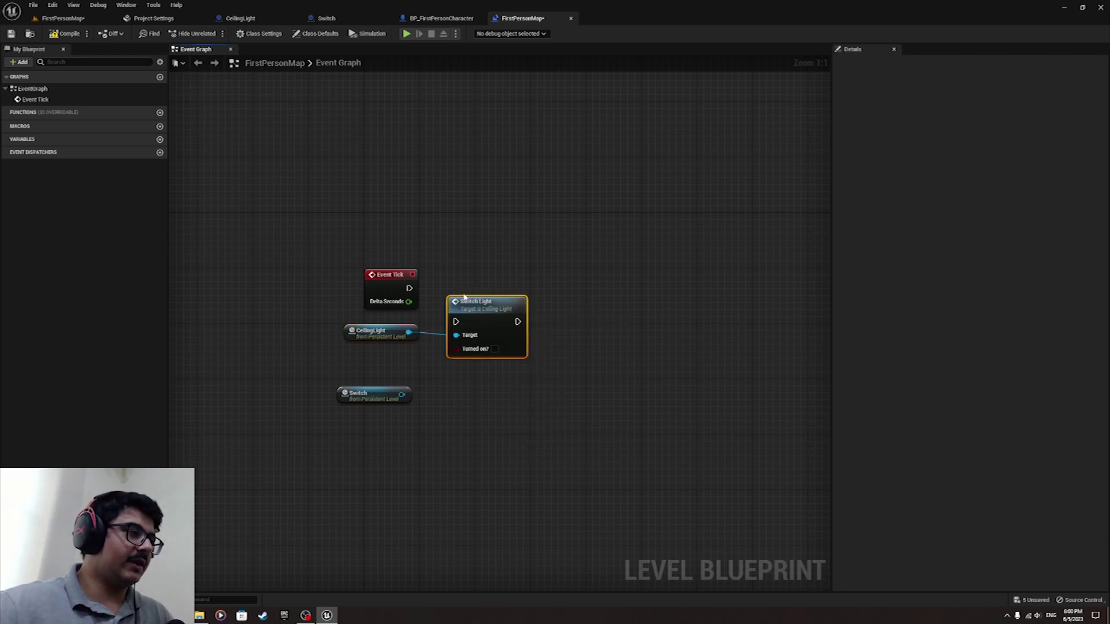
pyautogui.moveTo(411, 290); pyautogui.dragTo(410, 289)
pyautogui.moveTo(513, 331); pyautogui.dragTo(528, 308)
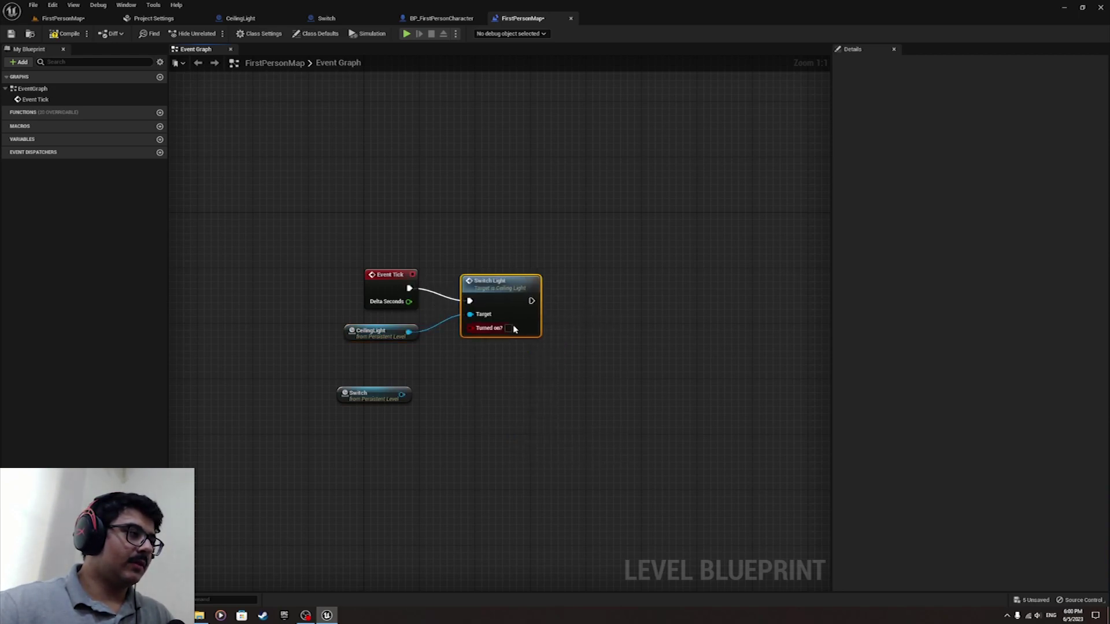
pyautogui.moveTo(393, 337); pyautogui.dragTo(397, 329)
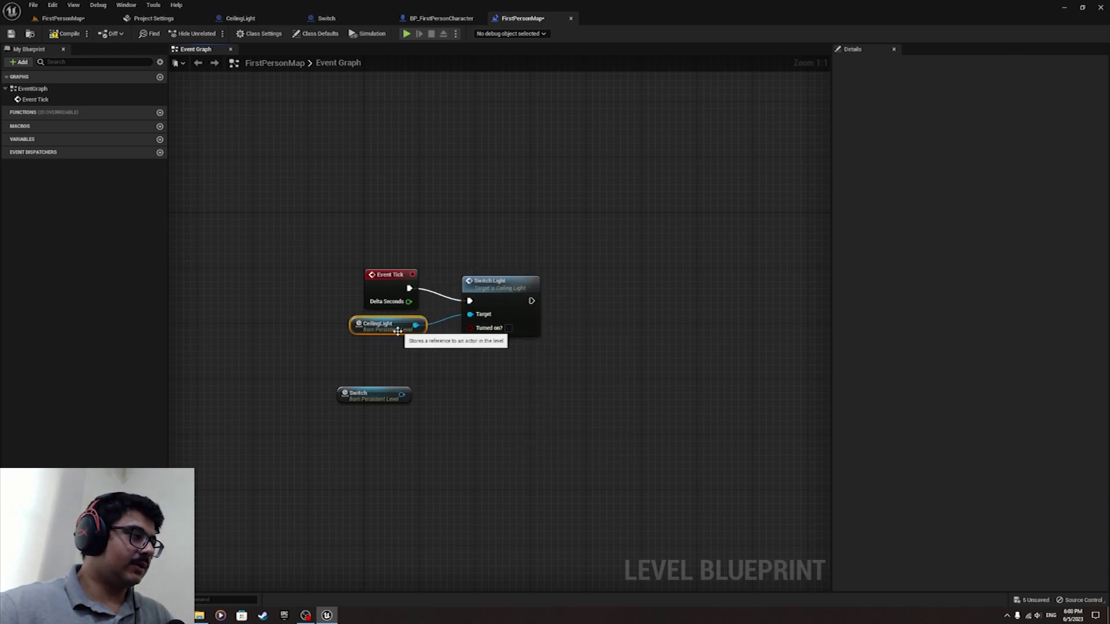
# Add a Get Is Switched on? call on the Switch reference and check its execution pins
pyautogui.moveTo(391, 393); pyautogui.dragTo(397, 392)
pyautogui.moveTo(407, 394); pyautogui.dragTo(451, 398)
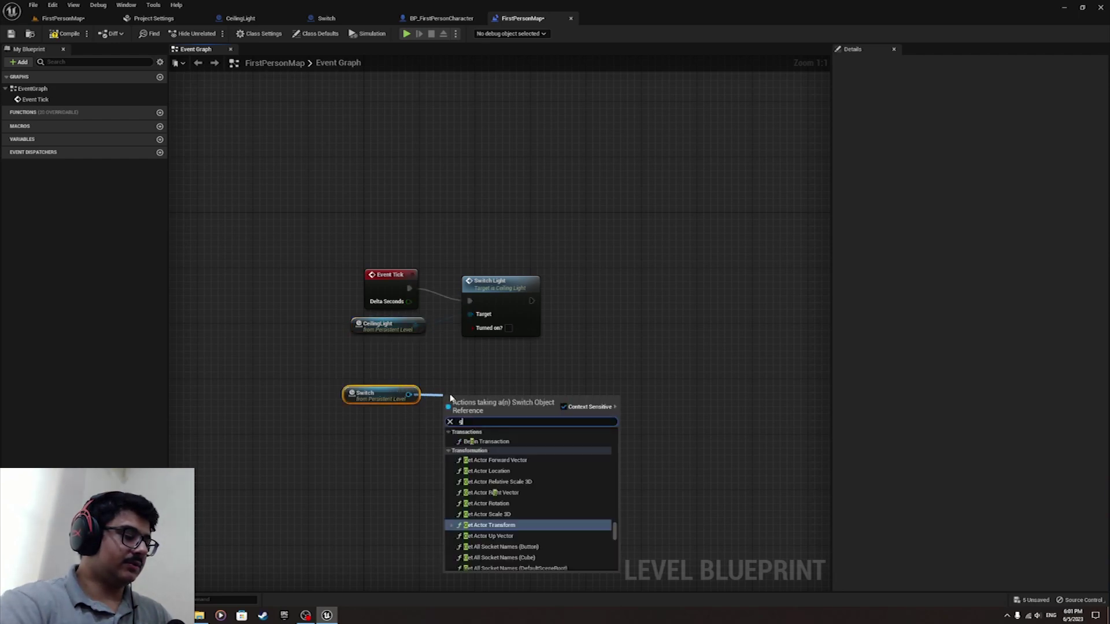
pyautogui.write('get is')
pyautogui.press('Return')
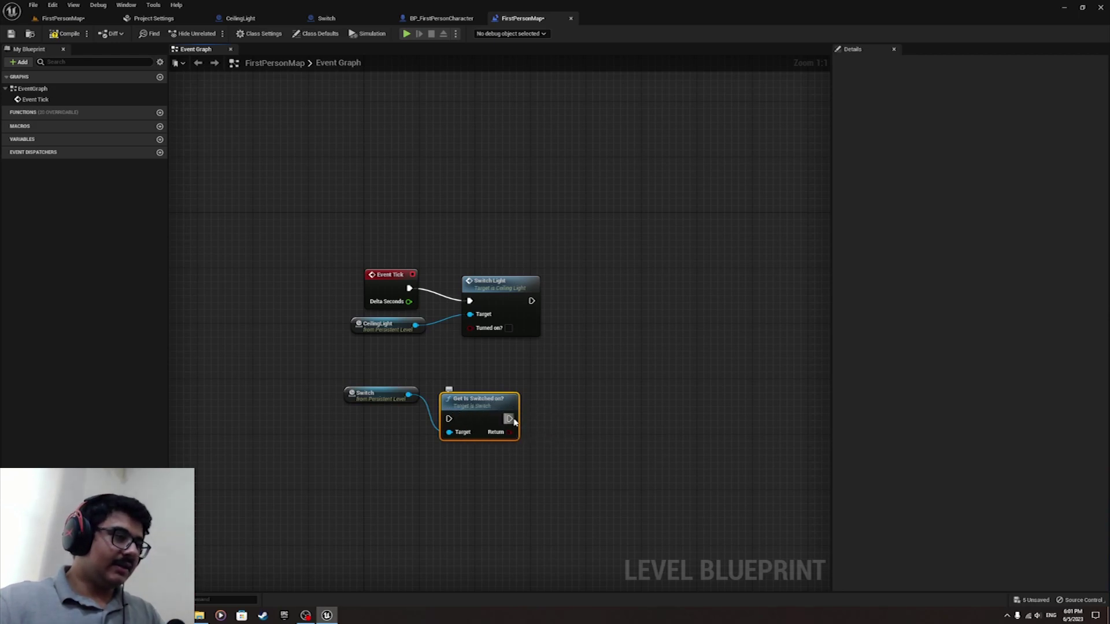
pyautogui.moveTo(509, 418); pyautogui.dragTo(558, 421)
pyautogui.moveTo(449, 418); pyautogui.dragTo(420, 386)
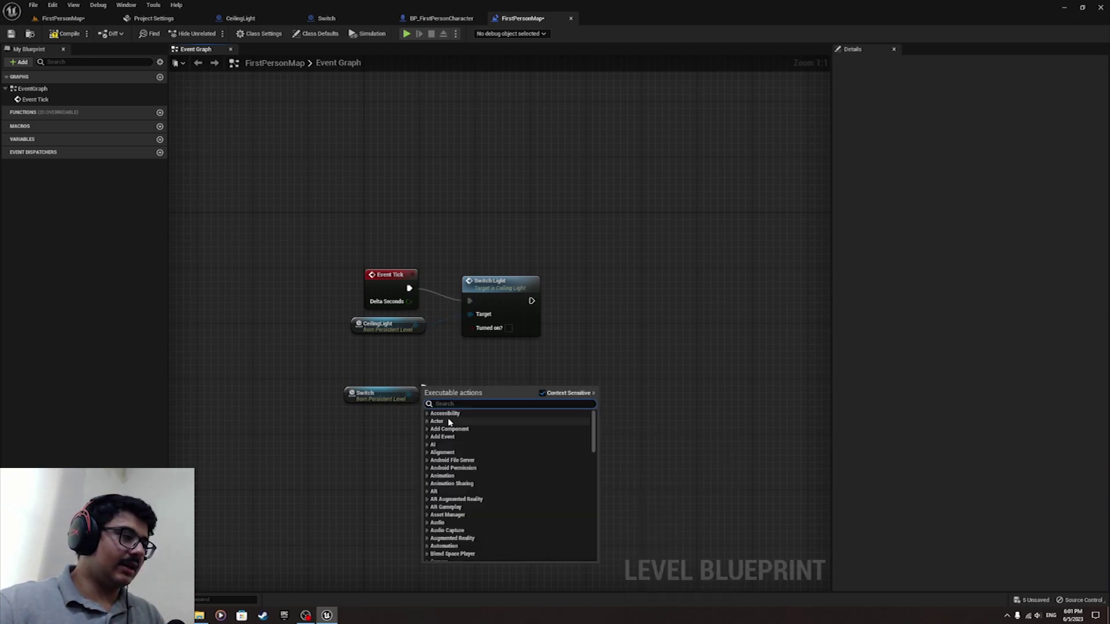
pyautogui.click(411, 371)
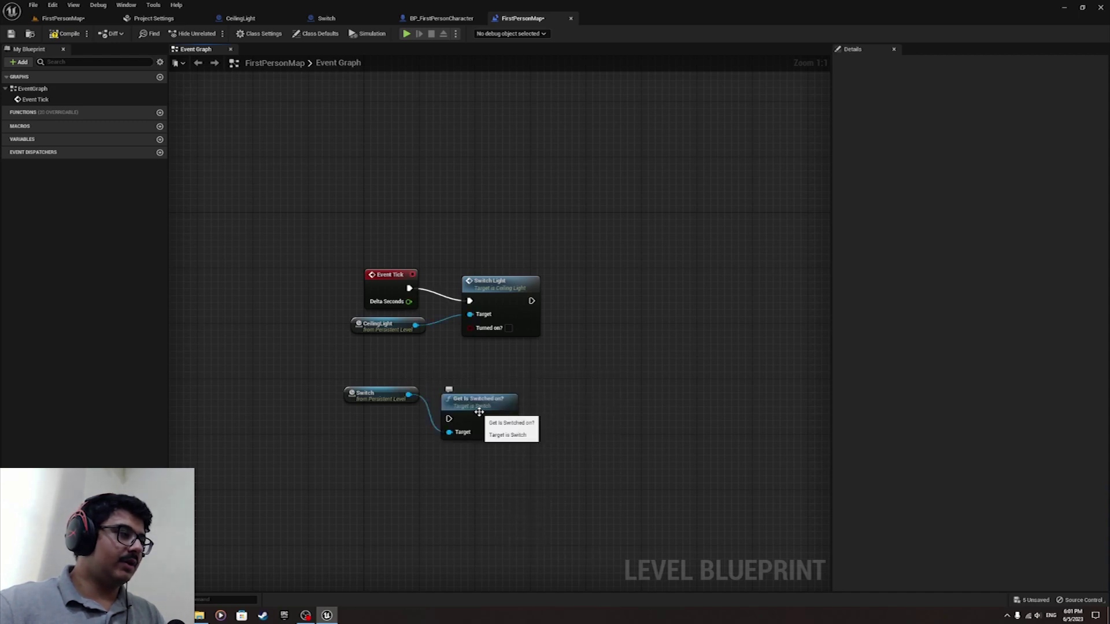
# Make the Switch blueprint's Get Is Switched on? function pure and save the blueprint
pyautogui.doubleClick(479, 412)
pyautogui.click(444, 316)
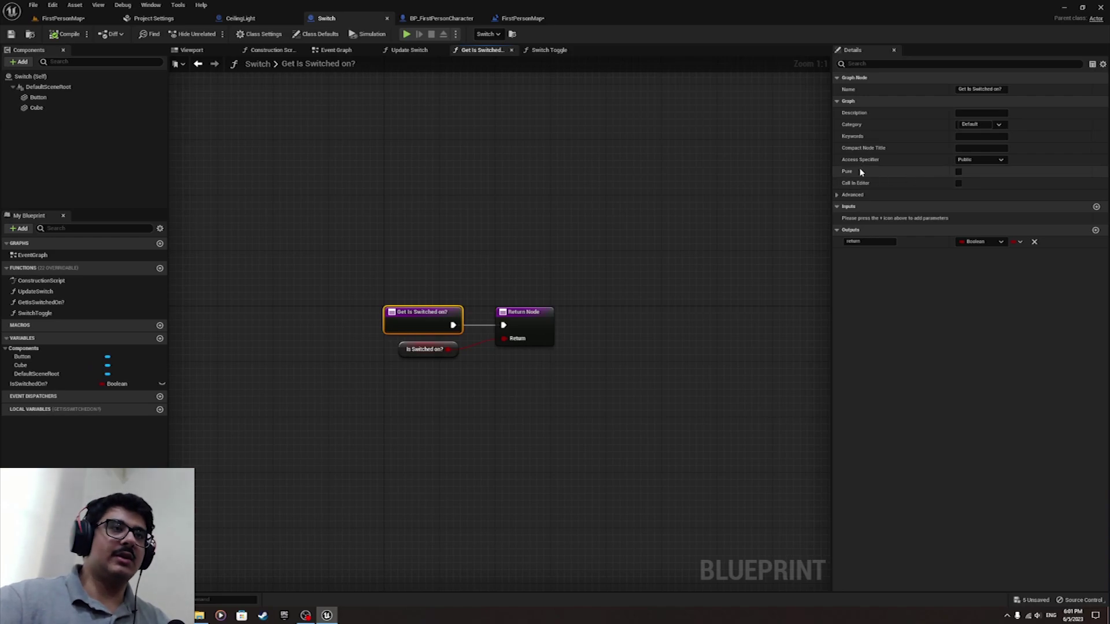
pyautogui.click(958, 172)
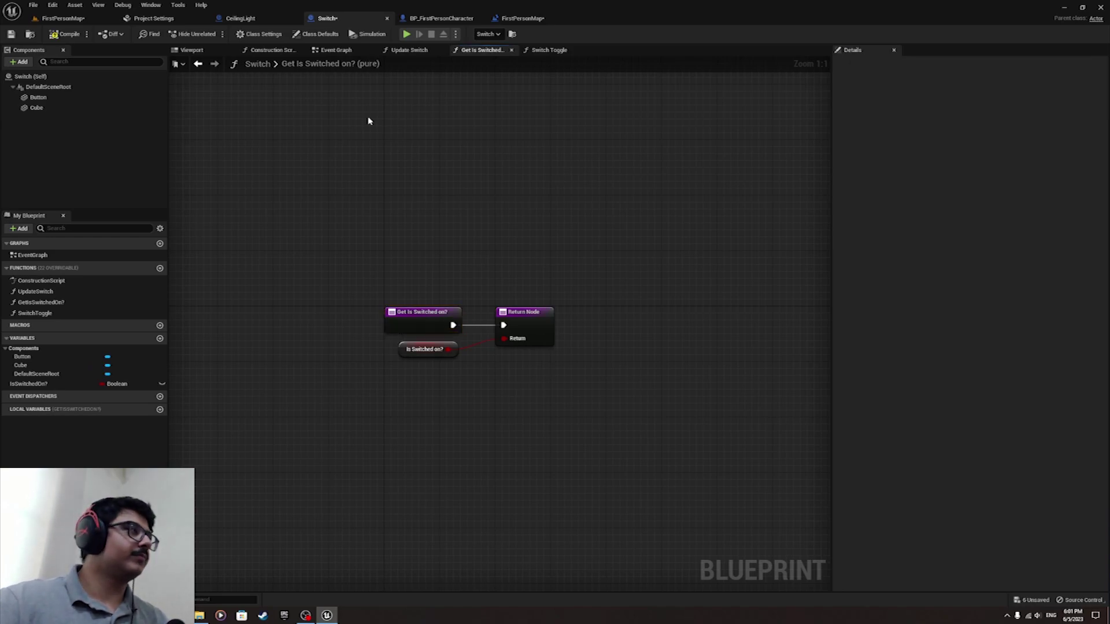
pyautogui.click(12, 34)
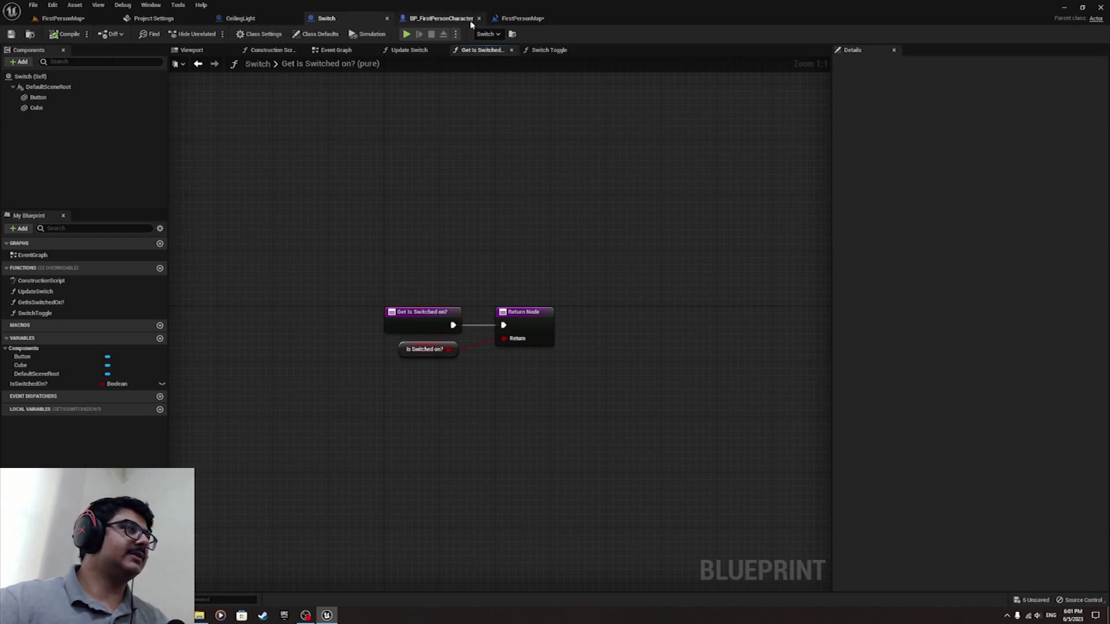
# In the Level Blueprint, connect Get Is Switched on?'s Return to Switch Light's Turned on? input, tidy the nodes and compile
pyautogui.click(532, 22)
pyautogui.moveTo(483, 405)
pyautogui.mouseDown()
pyautogui.moveTo(503, 381)
pyautogui.moveTo(485, 383)
pyautogui.mouseUp()
pyautogui.moveTo(372, 355); pyautogui.dragTo(418, 377)
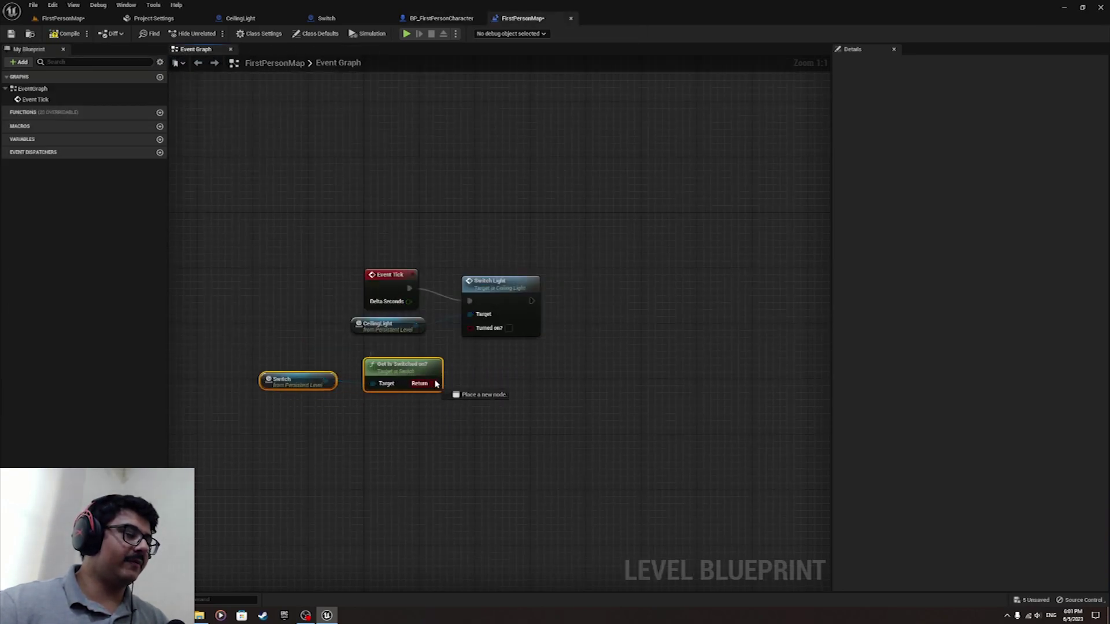
pyautogui.moveTo(469, 329); pyautogui.dragTo(469, 328)
pyautogui.moveTo(522, 295); pyautogui.dragTo(529, 280)
pyautogui.click(64, 33)
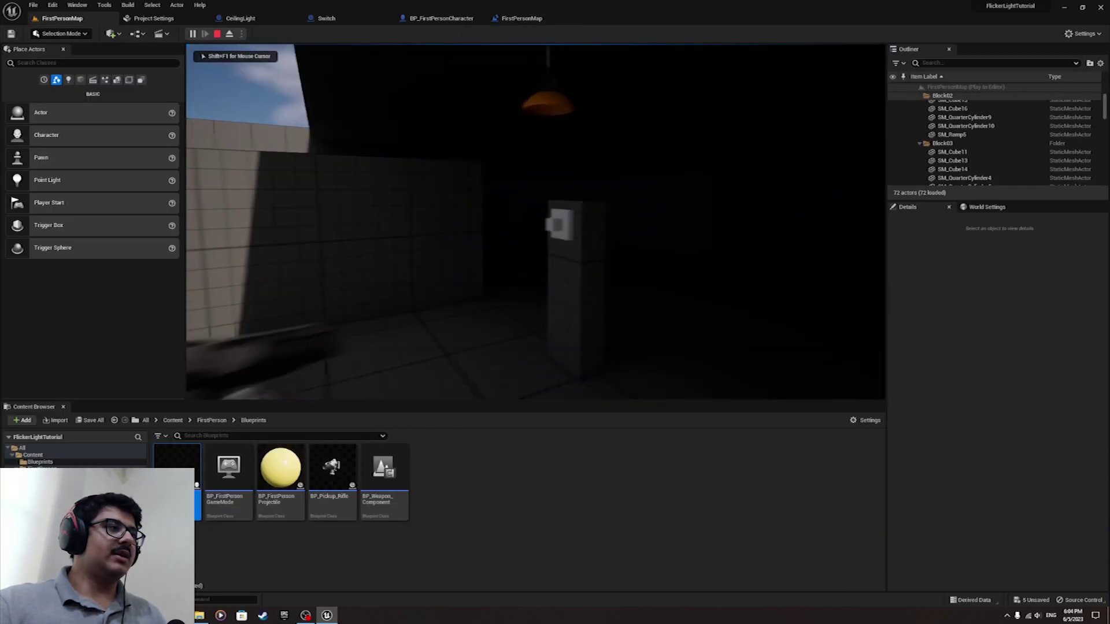
# Test the wall switch in play mode by toggling it repeatedly while watching the ceiling light, and end the play session
pyautogui.press('w')
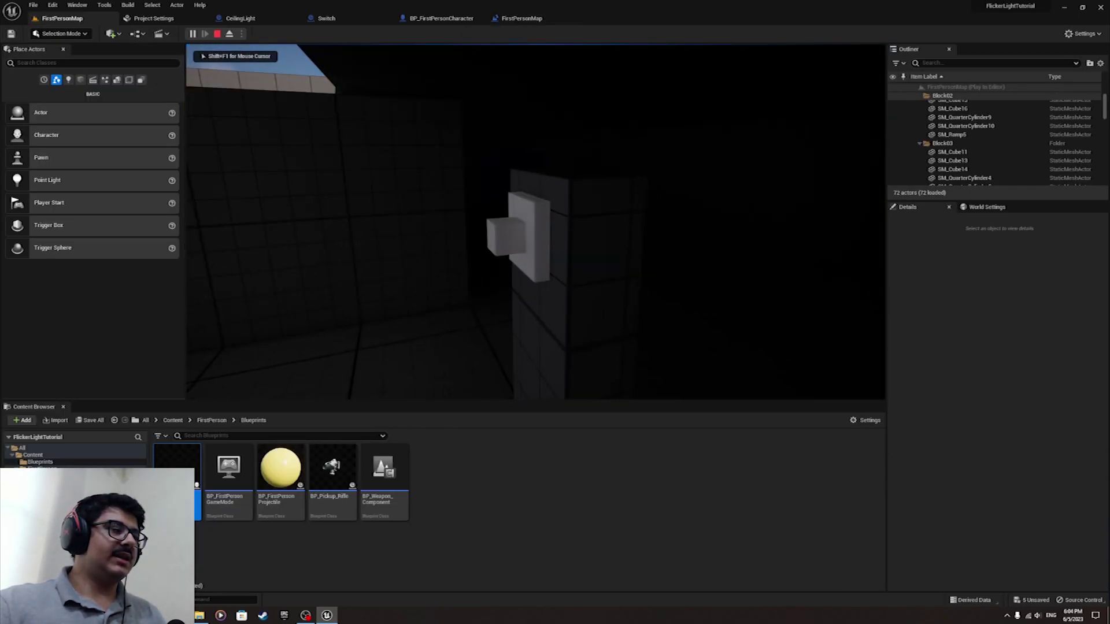
pyautogui.press('e')
pyautogui.press('s')
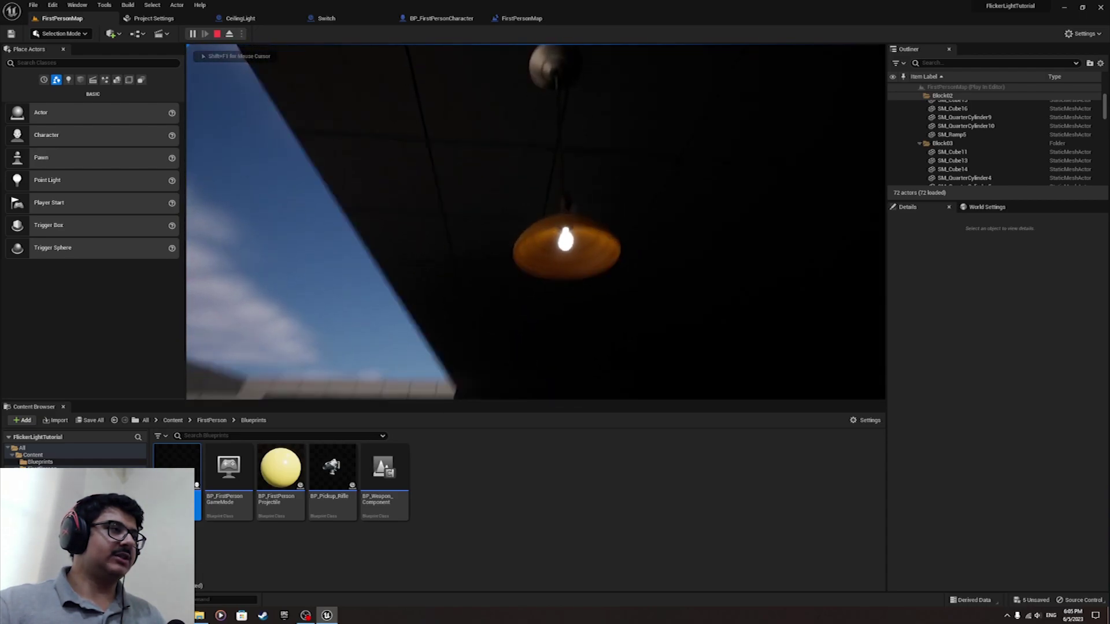
pyautogui.press('w')
pyautogui.press('w')
pyautogui.press('e')
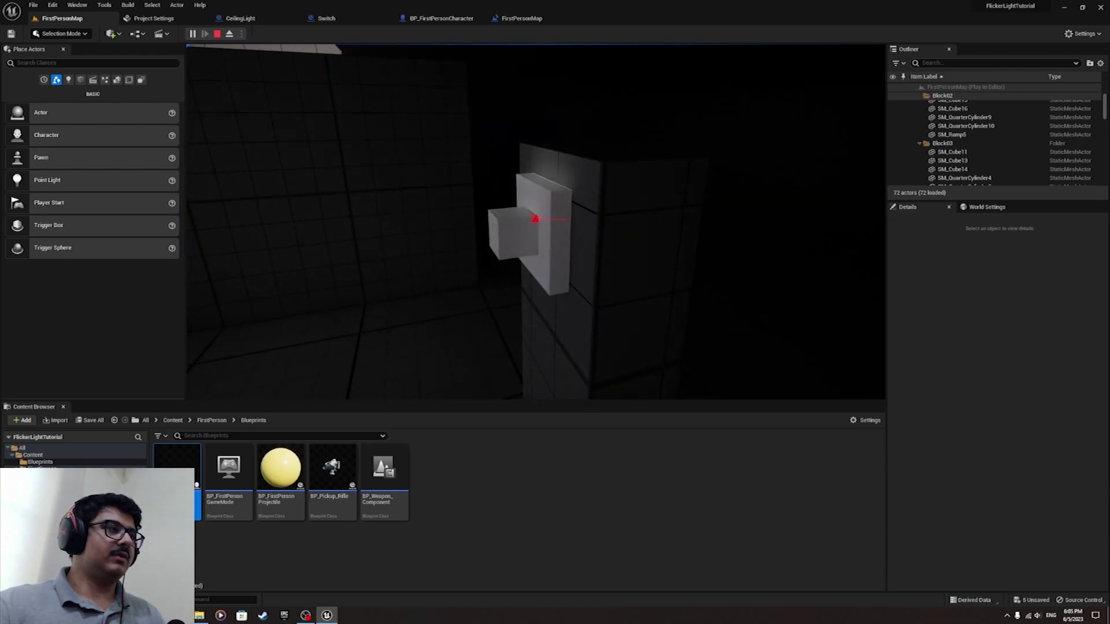
pyautogui.press('e')
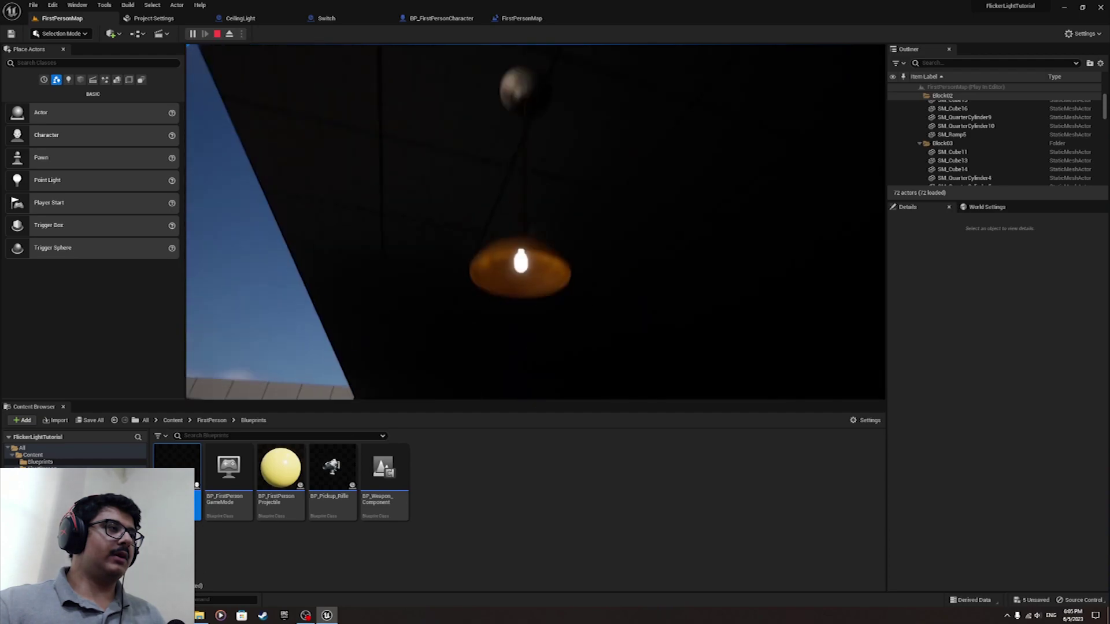
pyautogui.press('s')
pyautogui.press('e')
pyautogui.hotkey('shift', 'F1')
pyautogui.press('Escape')
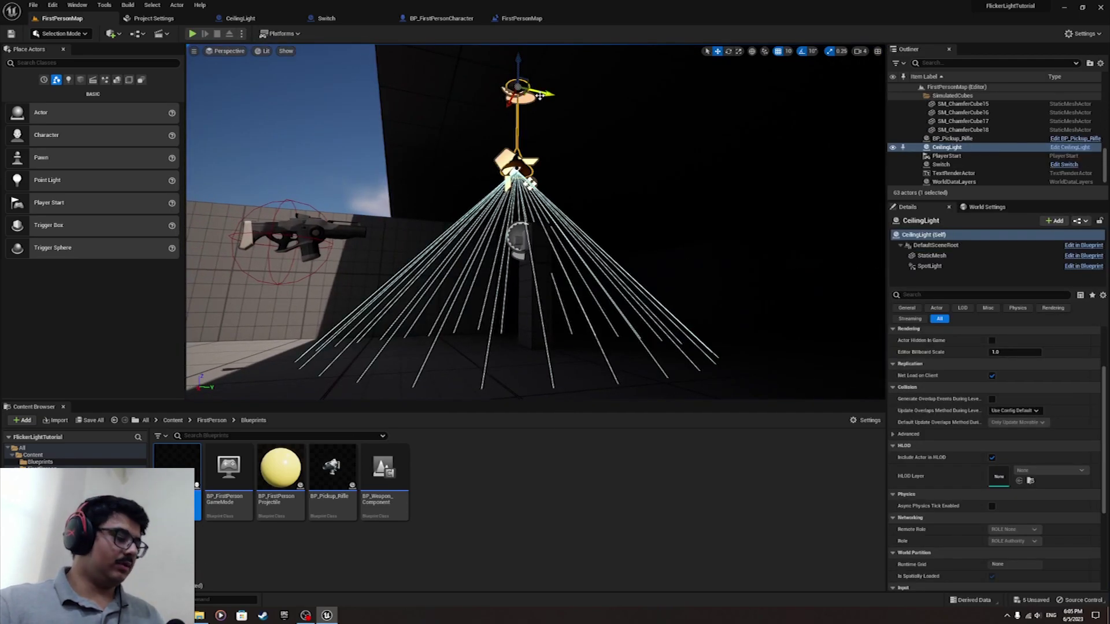
# Duplicate the ceiling light four times in the level, spacing the copies in a row along the Y axis
pyautogui.keyDown('alt'); pyautogui.moveTo(540, 96); pyautogui.dragTo(610, 113); pyautogui.keyUp('alt')
pyautogui.moveTo(611, 113); pyautogui.dragTo(676, 97, button='right')
pyautogui.keyDown('alt'); pyautogui.moveTo(553, 124); pyautogui.dragTo(777, 159); pyautogui.keyUp('alt')
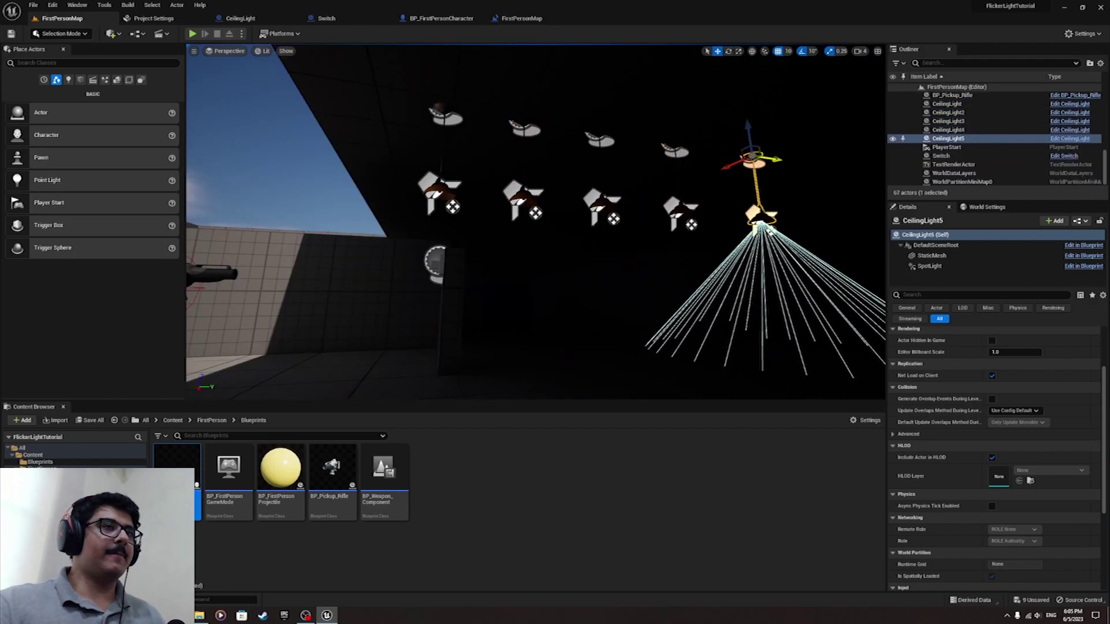
# Add references to CeilingLight2 through CeilingLight5 to the Level Blueprint, making room by lowering the Switch and Get Is Switched on? nodes
pyautogui.keyDown('shift'); pyautogui.click(957, 111); pyautogui.keyUp('shift')
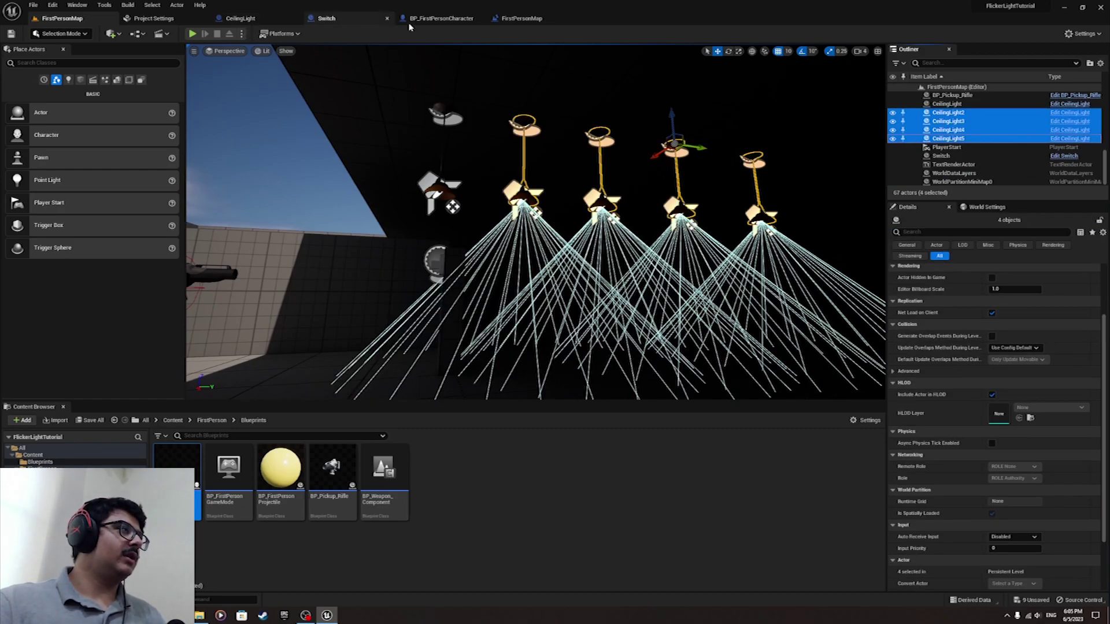
pyautogui.moveTo(948, 122); pyautogui.dragTo(534, 90)
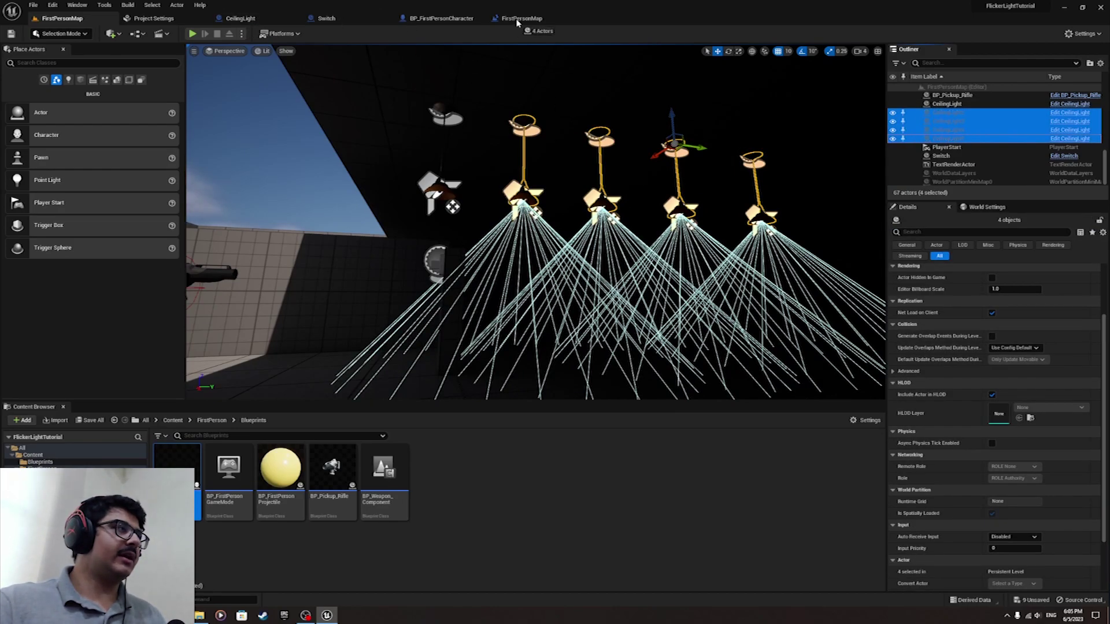
pyautogui.moveTo(516, 24); pyautogui.dragTo(455, 176)
pyautogui.moveTo(486, 242); pyautogui.dragTo(627, 308)
pyautogui.moveTo(604, 270); pyautogui.dragTo(604, 394)
pyautogui.moveTo(426, 134); pyautogui.dragTo(572, 293)
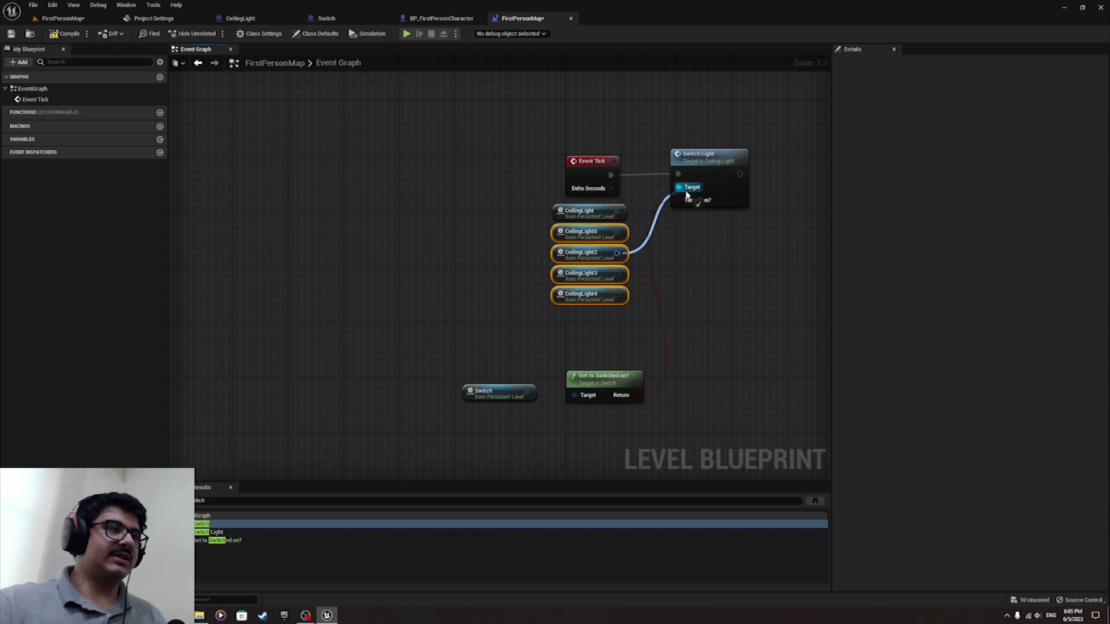
# Connect the four new ceiling light references to Switch Light's Target, move the switch nodes closer and save the Level Blueprint
pyautogui.moveTo(687, 195); pyautogui.dragTo(679, 188)
pyautogui.moveTo(617, 294); pyautogui.dragTo(679, 188)
pyautogui.moveTo(507, 353); pyautogui.dragTo(682, 410)
pyautogui.moveTo(615, 381); pyautogui.dragTo(601, 354)
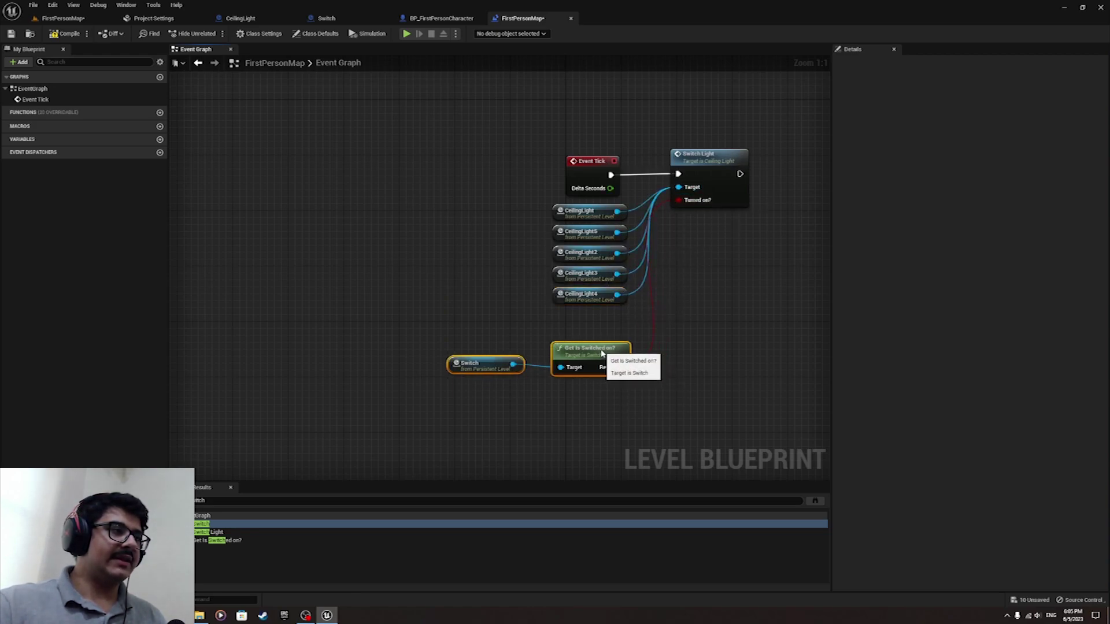
pyautogui.click(12, 35)
# Play the FirstPersonMap level, toggle the switch repeatedly to check all five ceiling lights, and end the play session
pyautogui.click(62, 19)
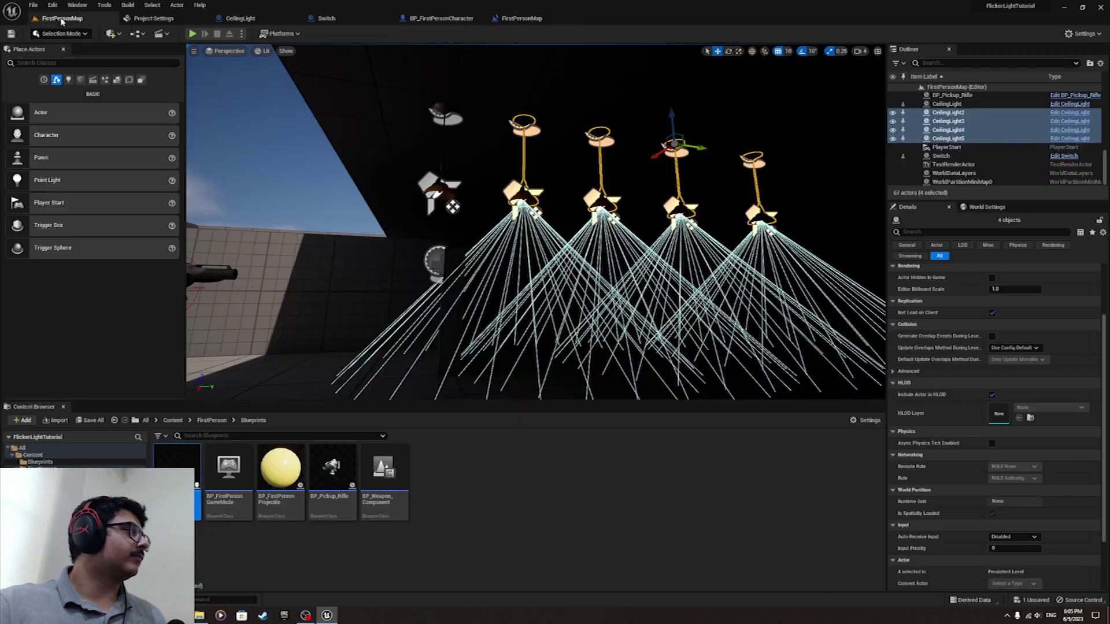
pyautogui.click(193, 34)
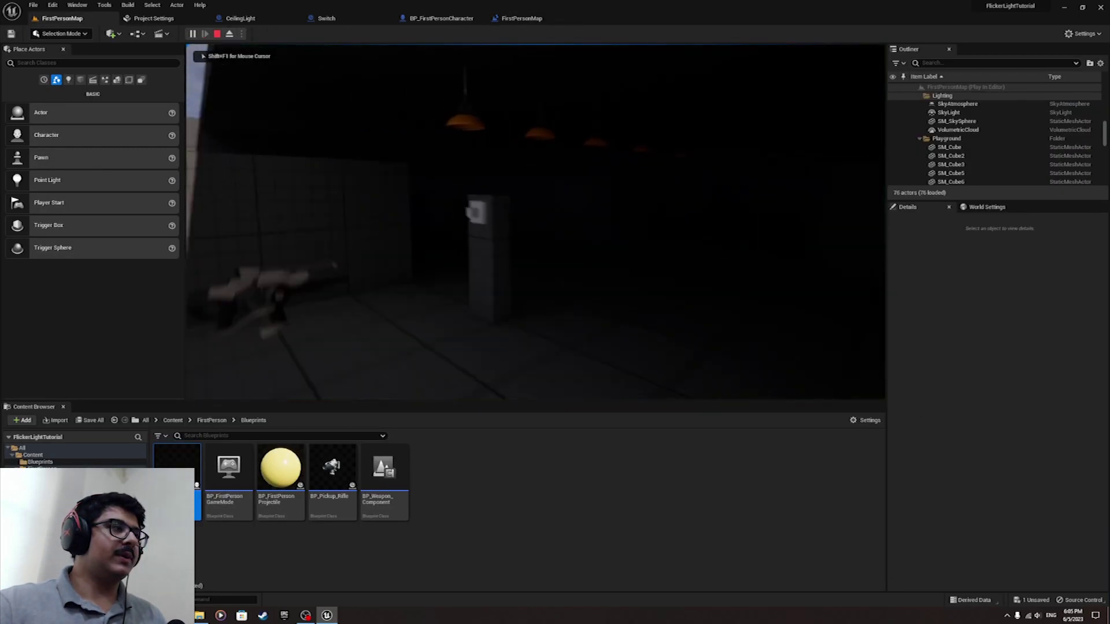
pyautogui.press('w')
pyautogui.press('e')
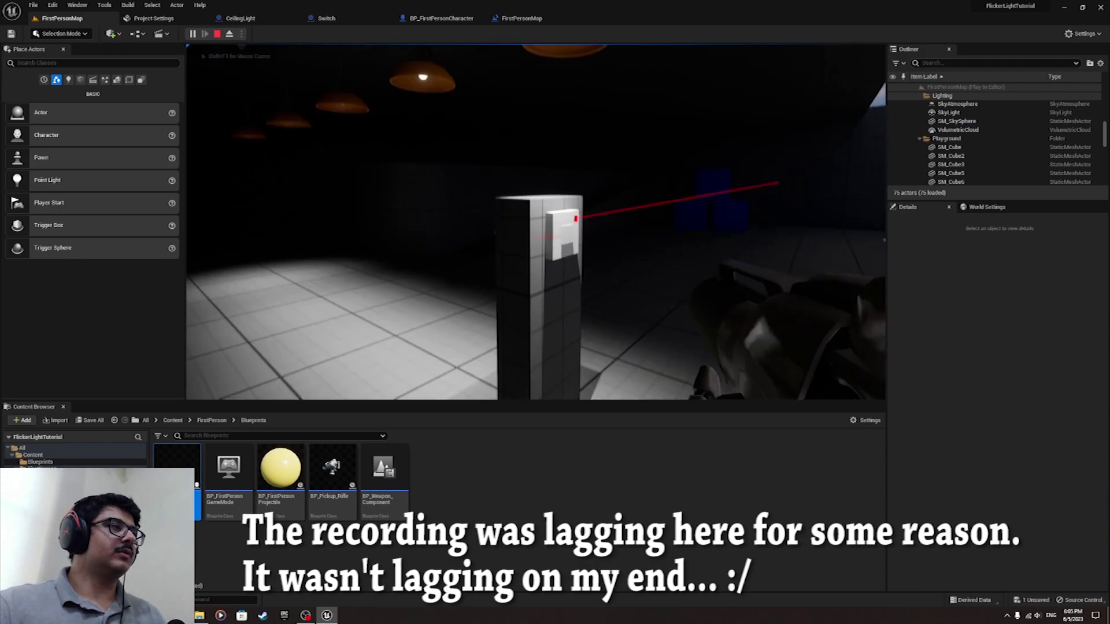
pyautogui.press('d')
pyautogui.press('e')
pyautogui.press('e')
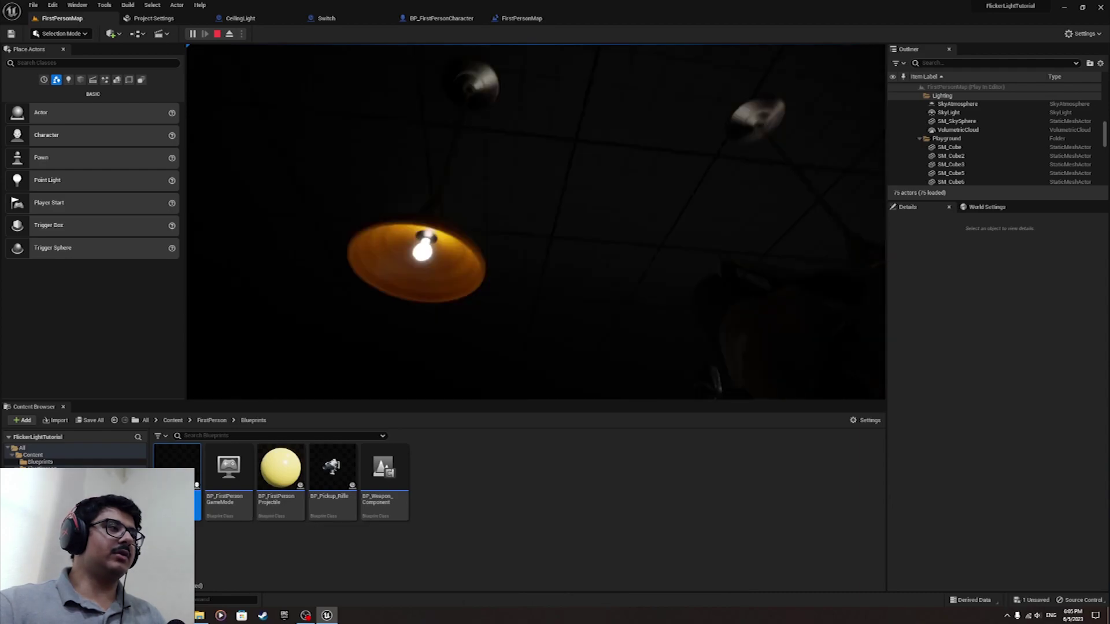
pyautogui.press('e')
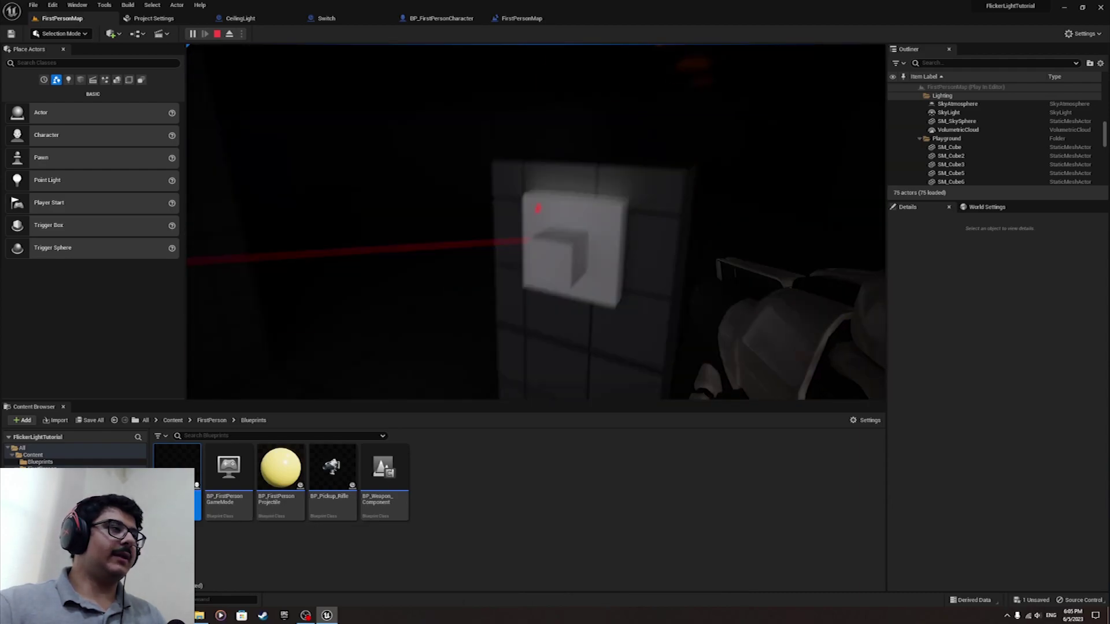
pyautogui.press('w')
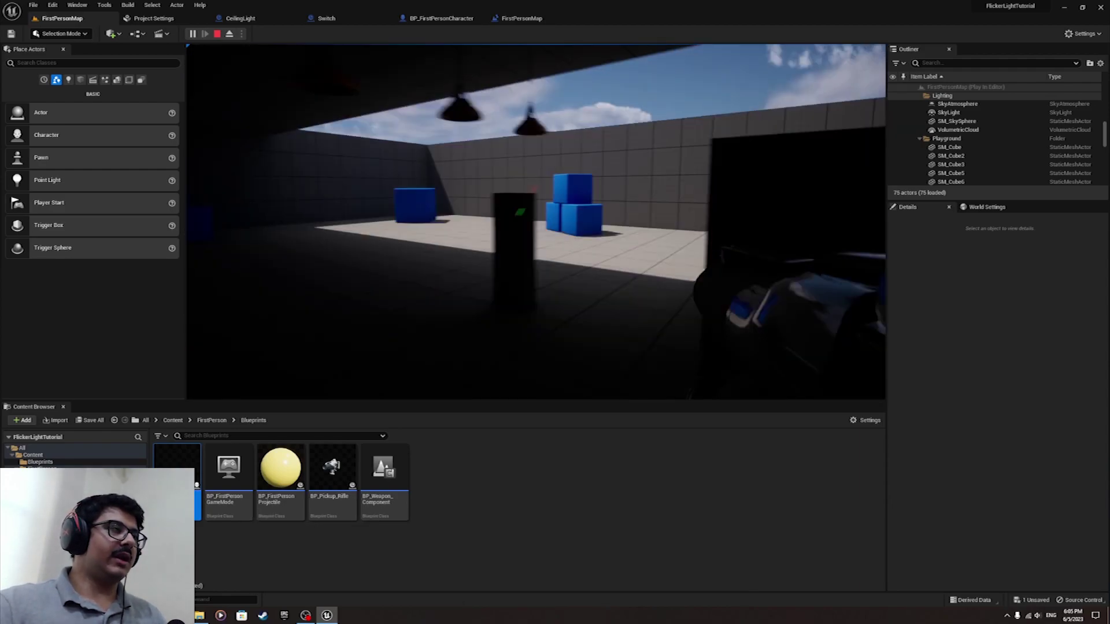
pyautogui.press('w')
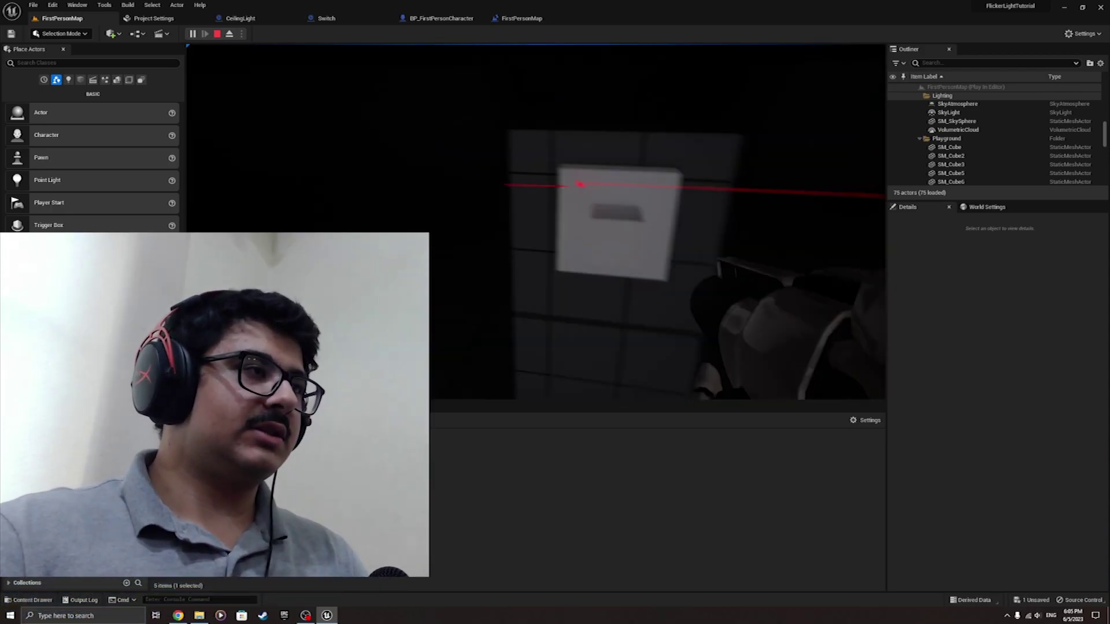
pyautogui.press('e')
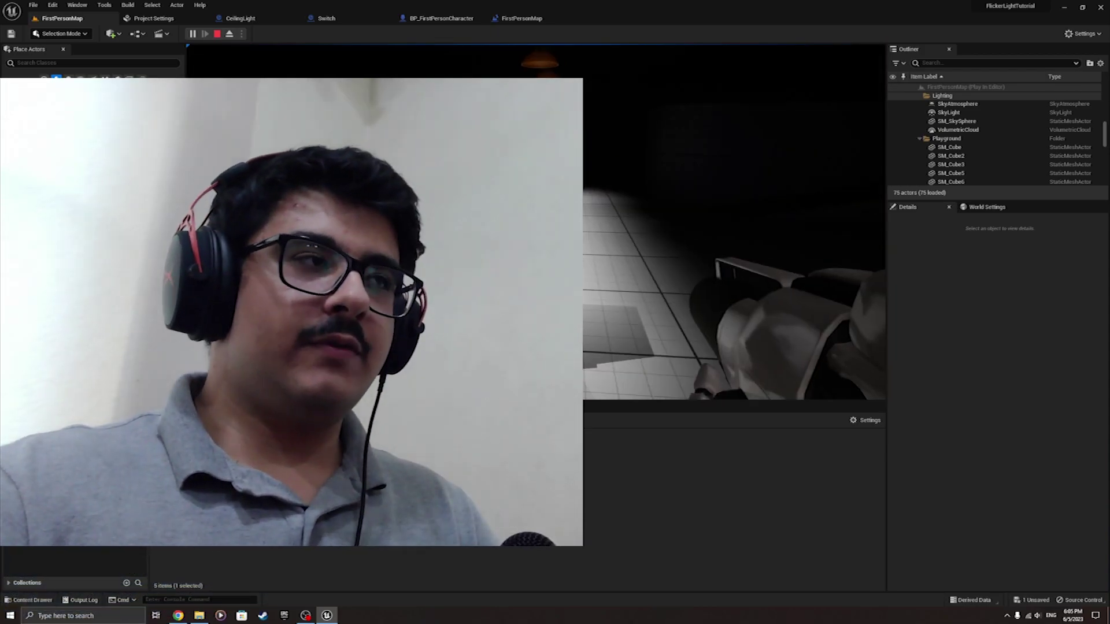
pyautogui.press('Escape')
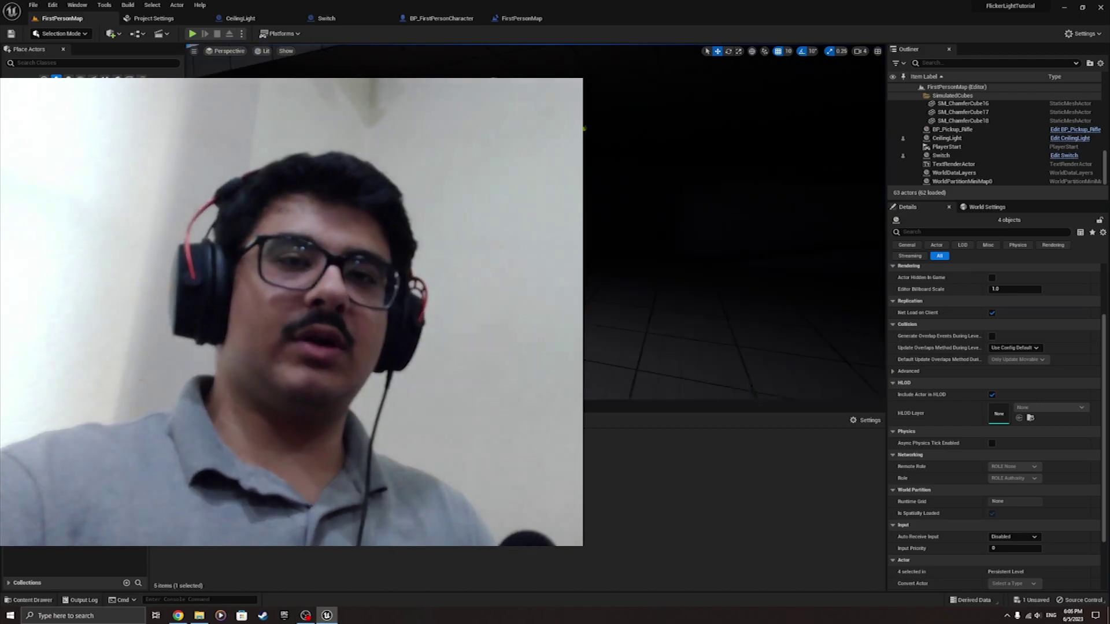